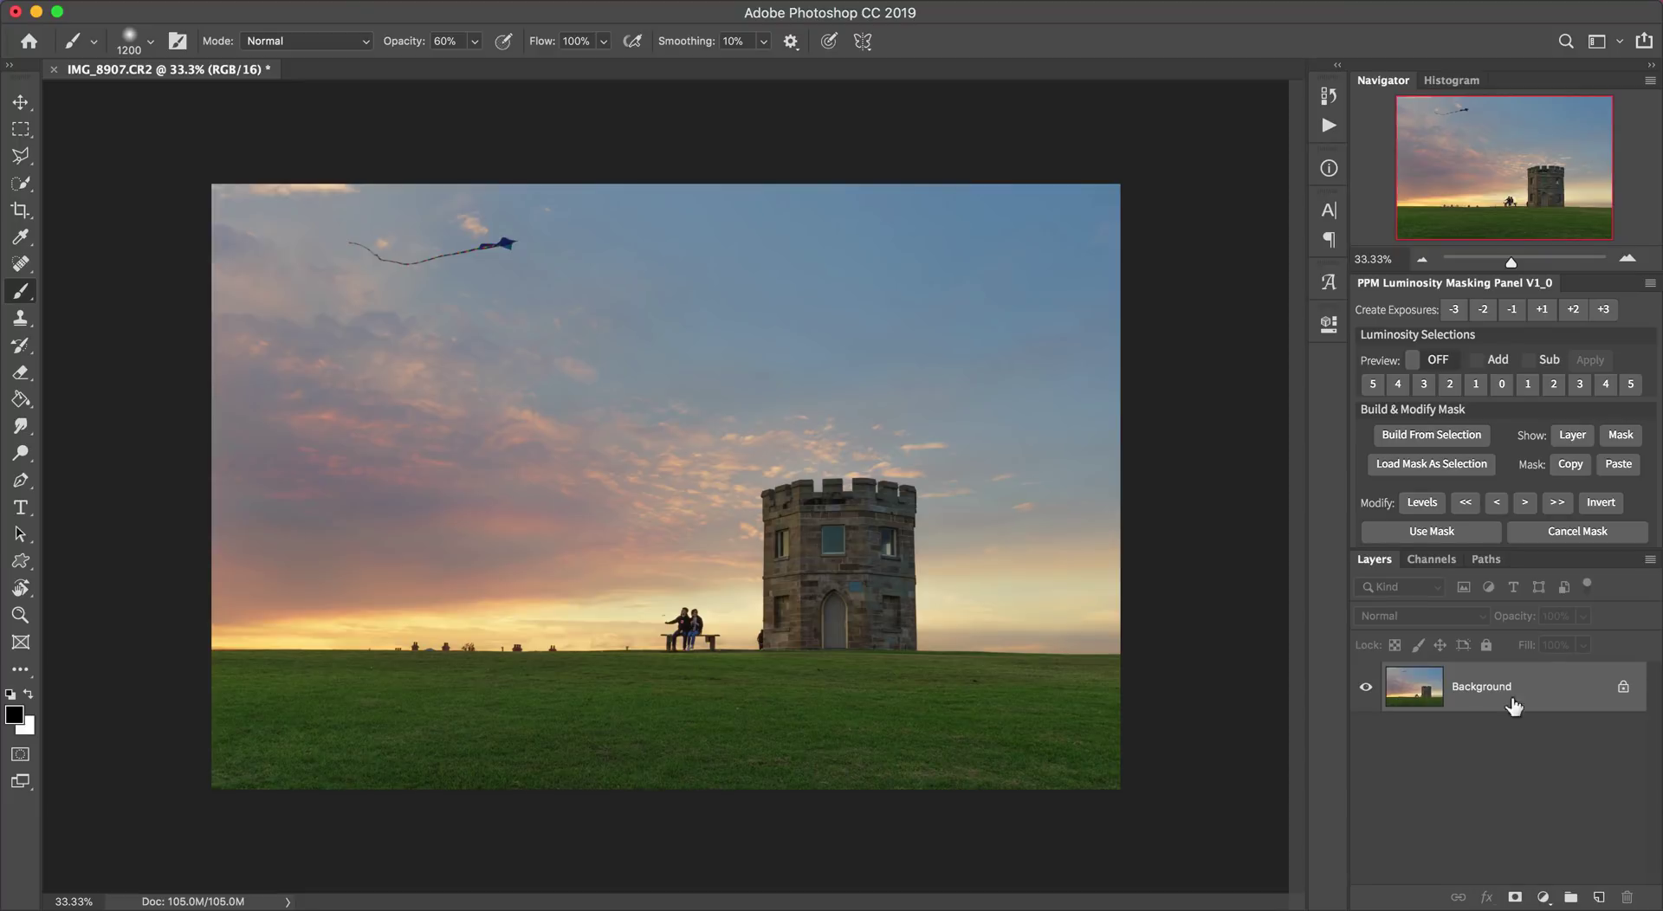
Shrink the brush, then apply Levels directly to the photo with white point 209 and midtones 0.86.
left_click_drag(1414, 700, 1466, 702)
key("bracketleft")
key("bracketleft")
key("bracketleft")
key("bracketleft")
left_click(362, 0)
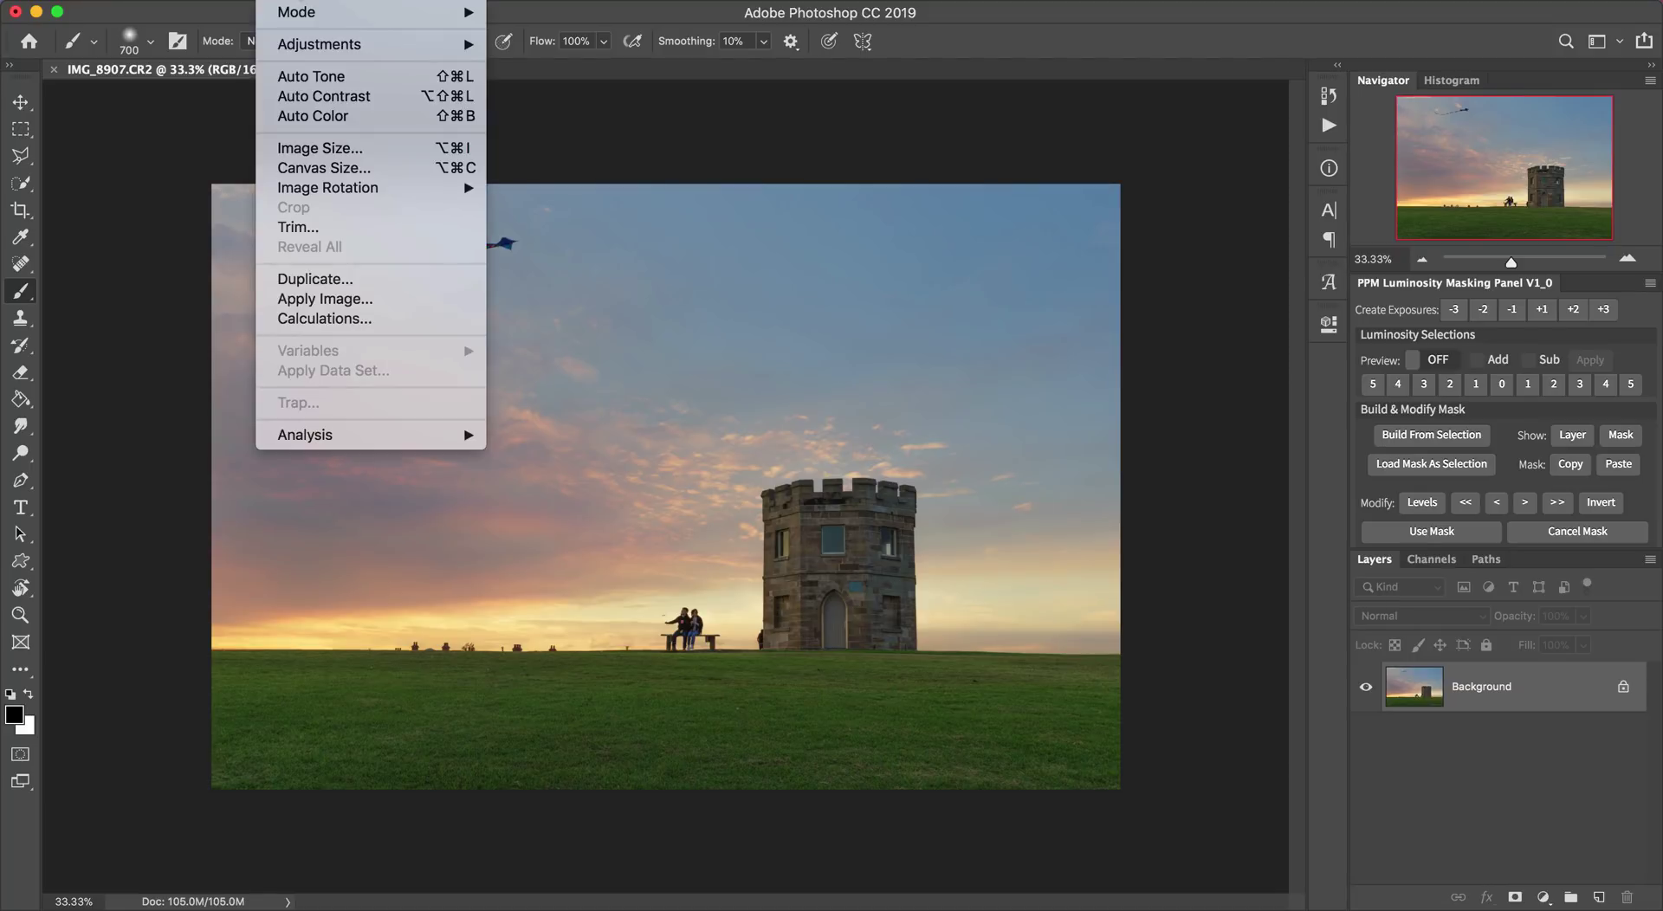
mouse_move(314, 47)
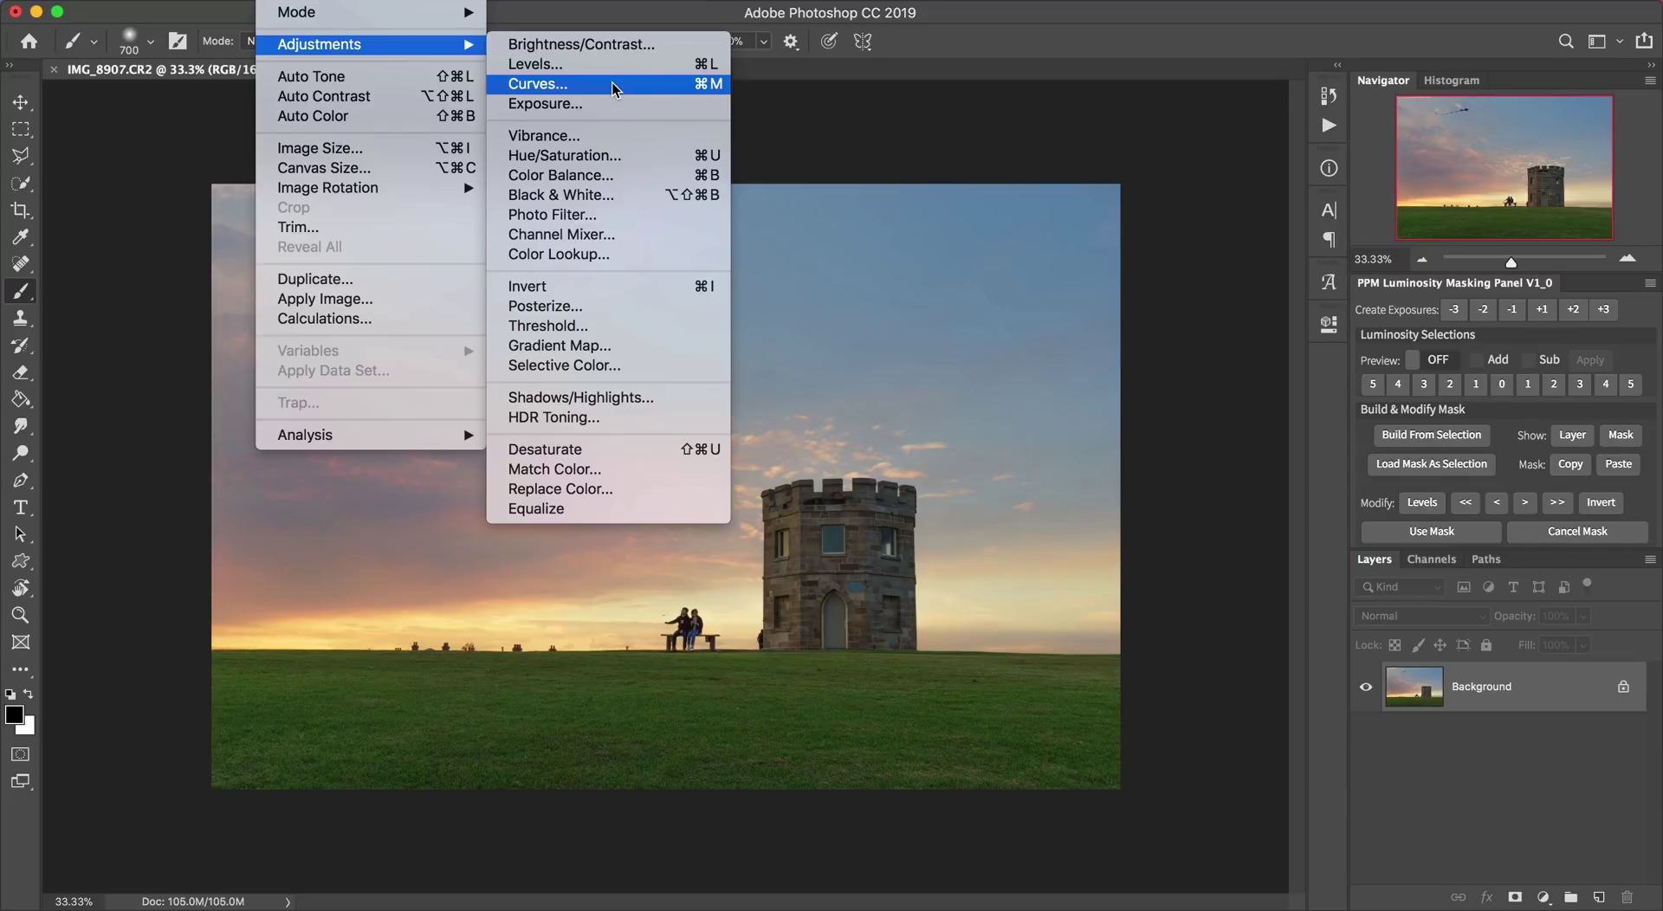
left_click(559, 70)
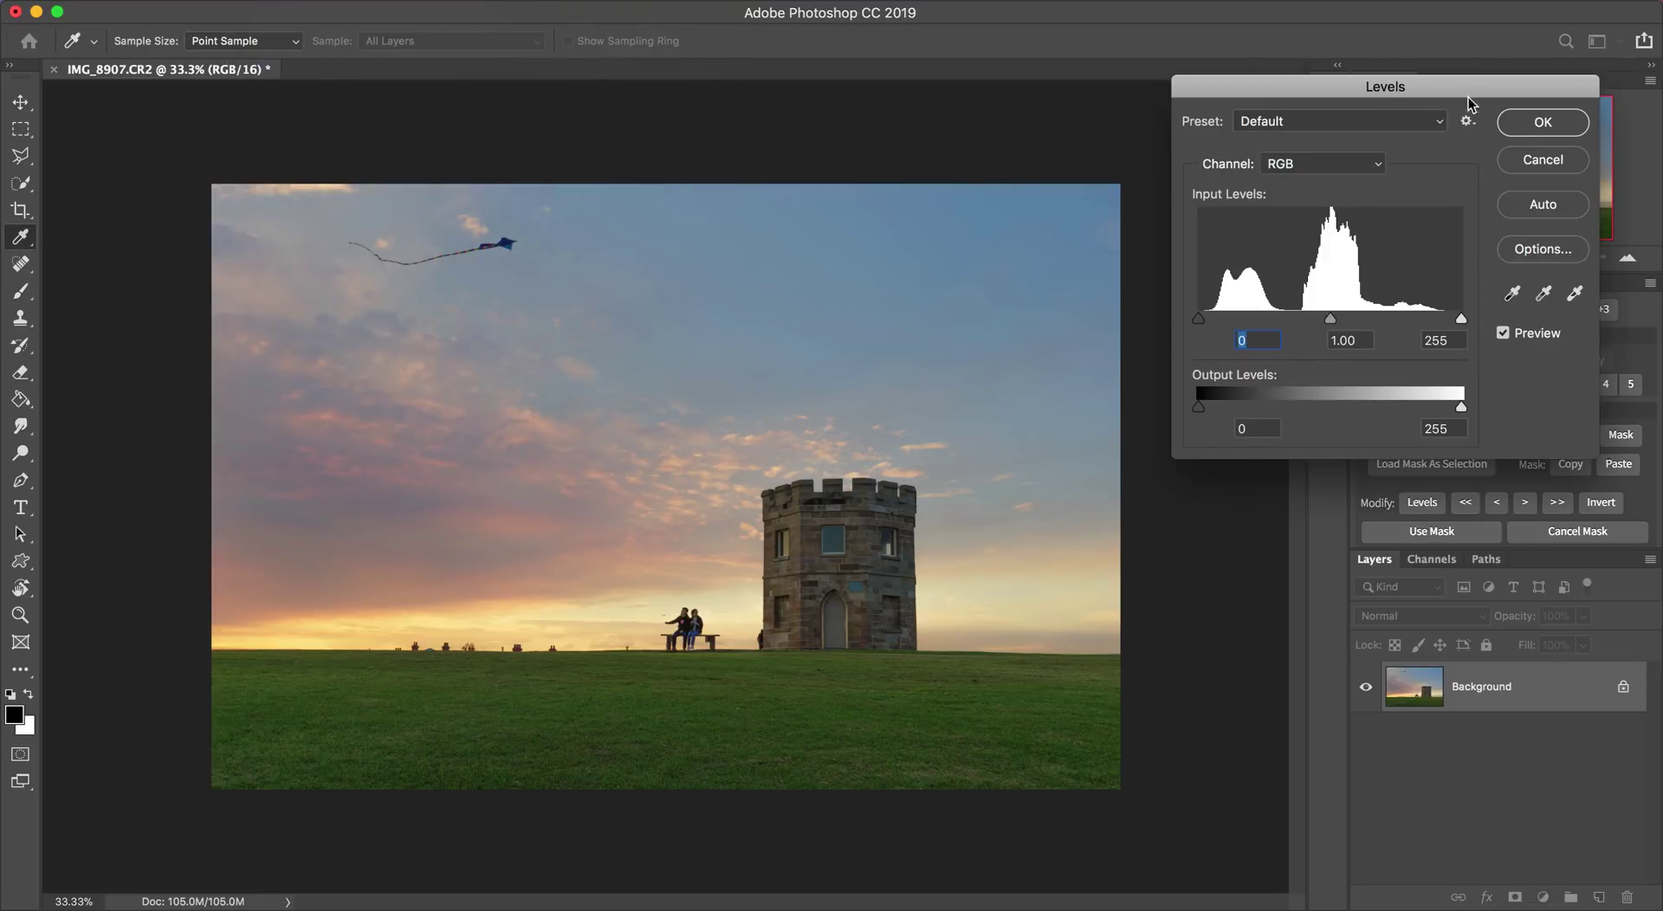
left_click_drag(1442, 87, 1098, 80)
left_click_drag(1205, 312, 1192, 313)
left_click_drag(1067, 313, 1073, 314)
left_click_drag(1191, 313, 1160, 313)
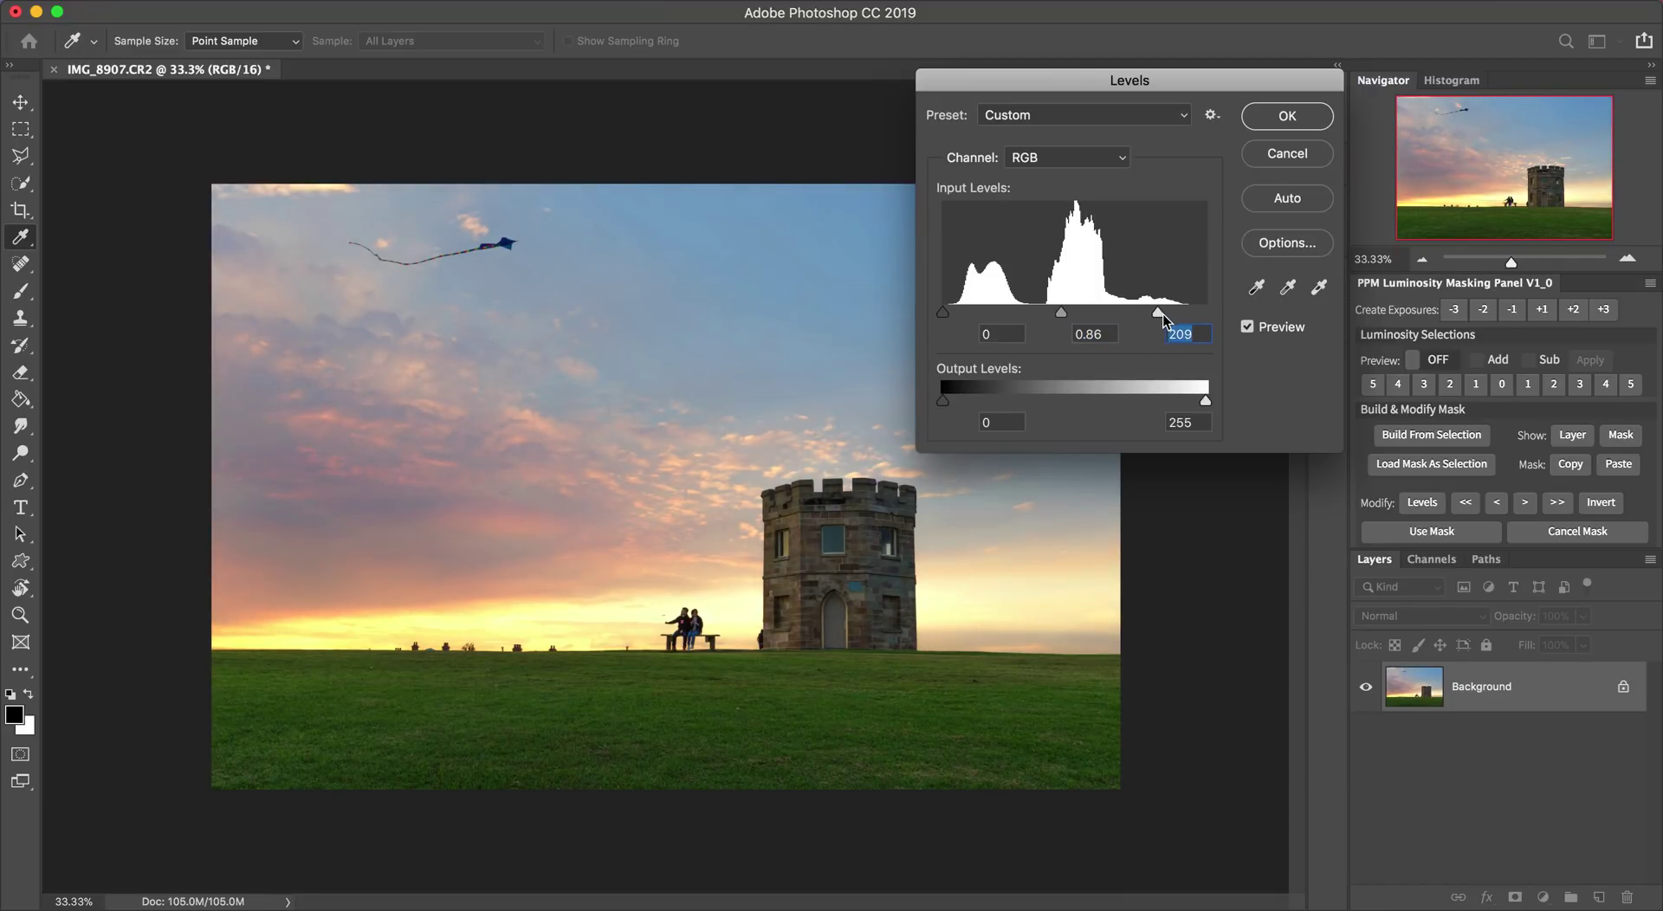
left_click(1288, 118)
key("b")
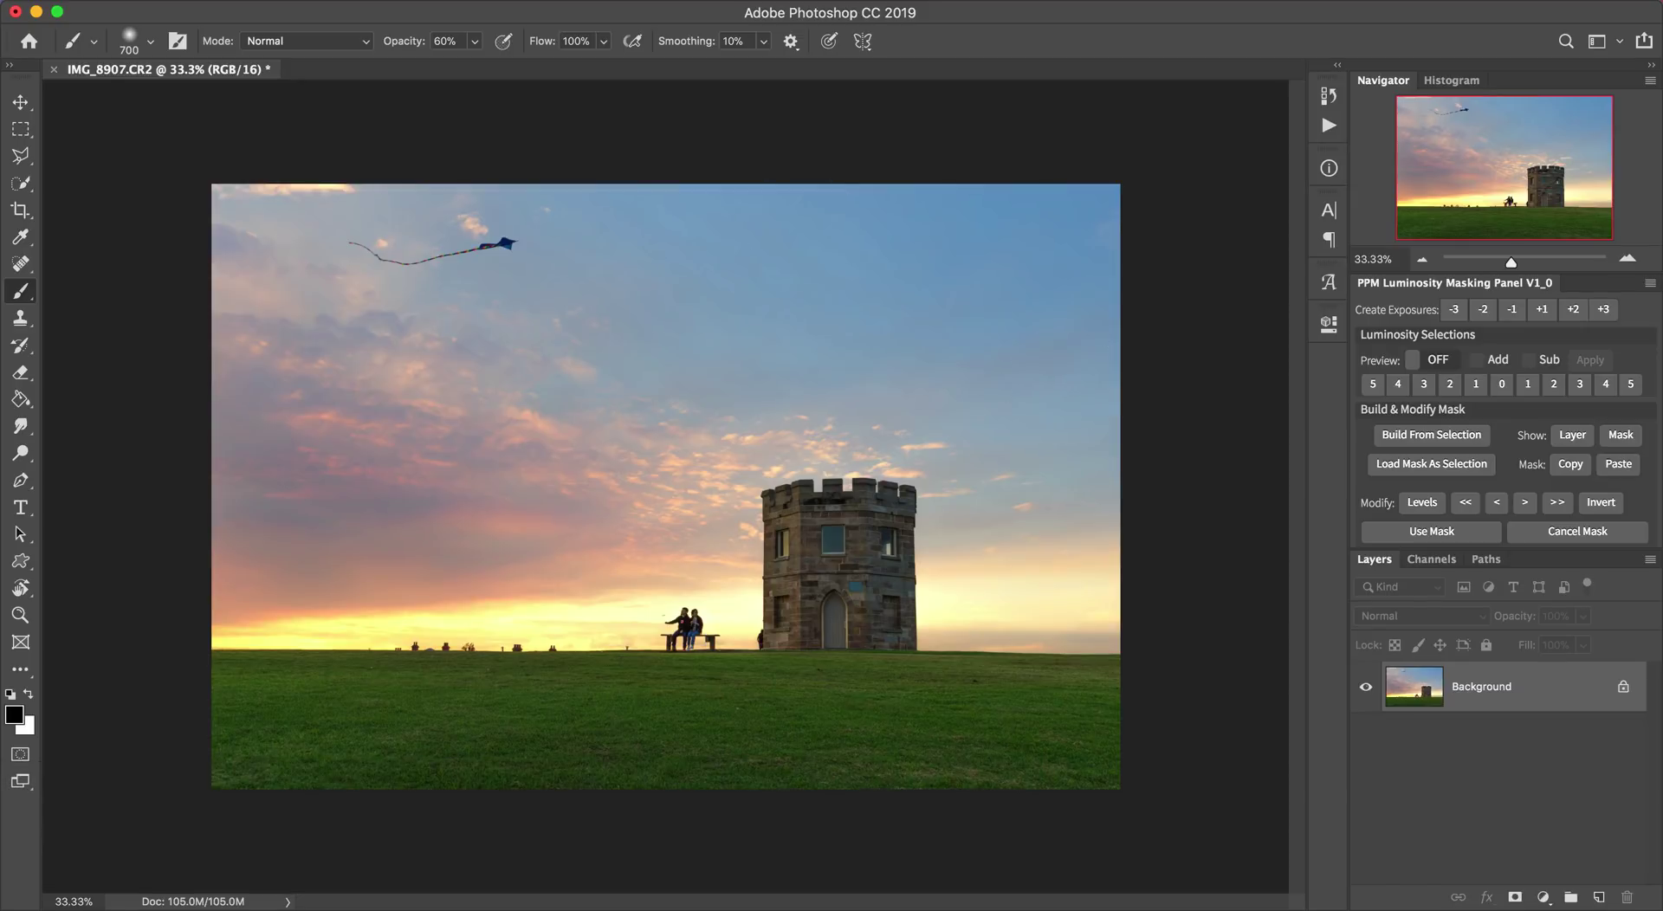
Undo the Levels change, then reopen Levels from the keyboard and cancel it without changes.
left_click(224, 3)
left_click(262, 12)
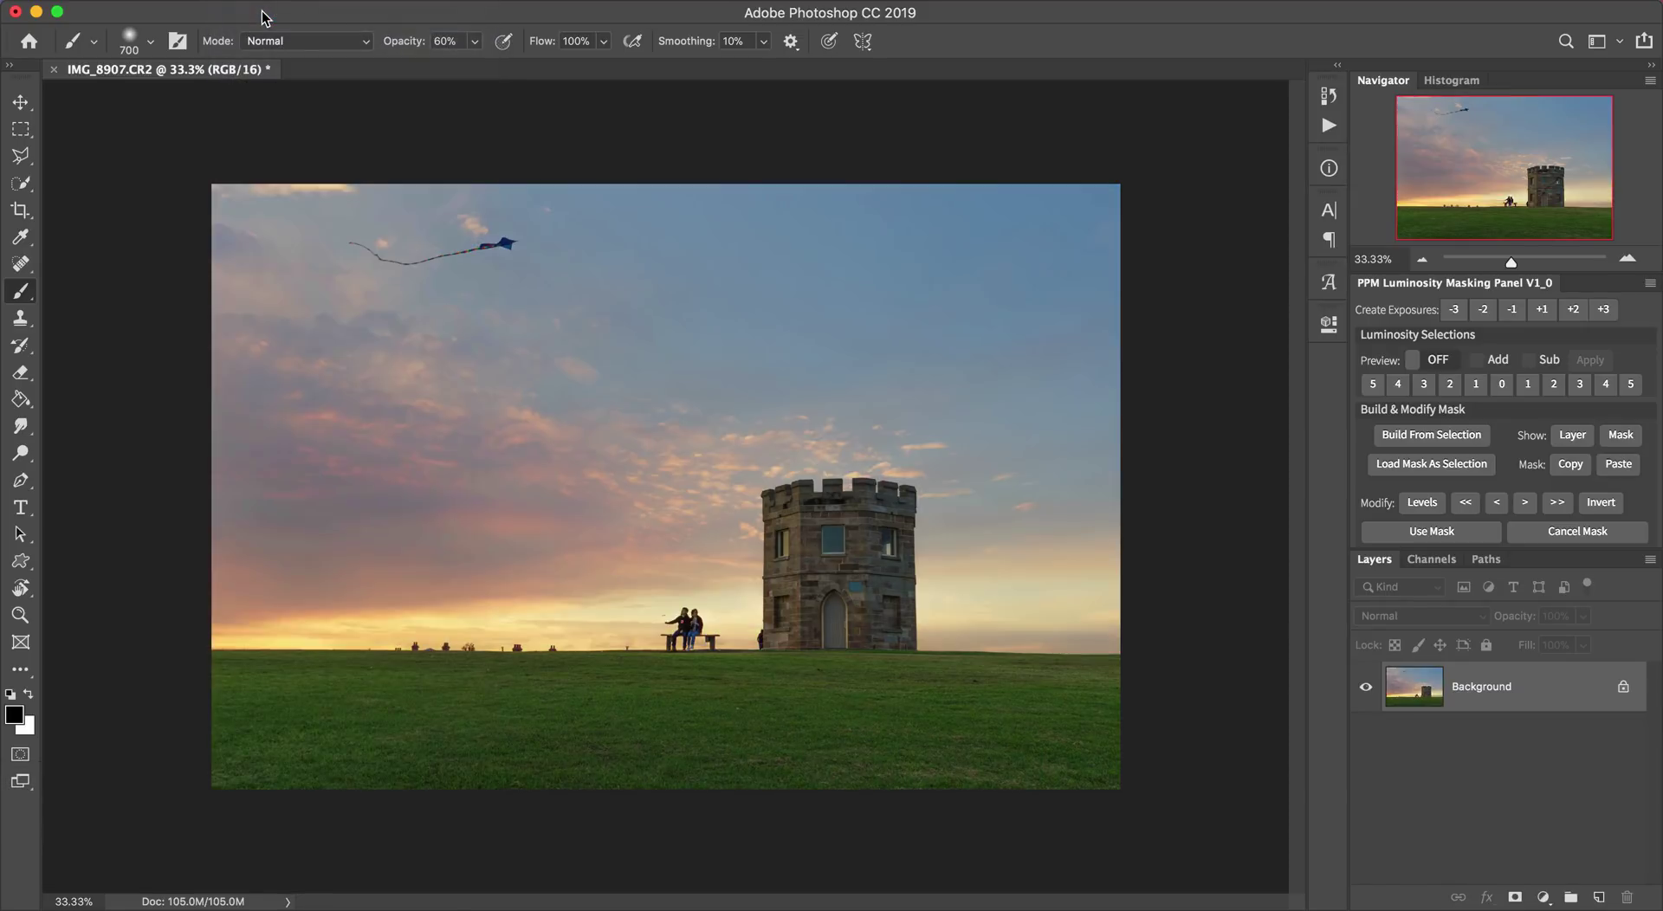
left_click(224, 3)
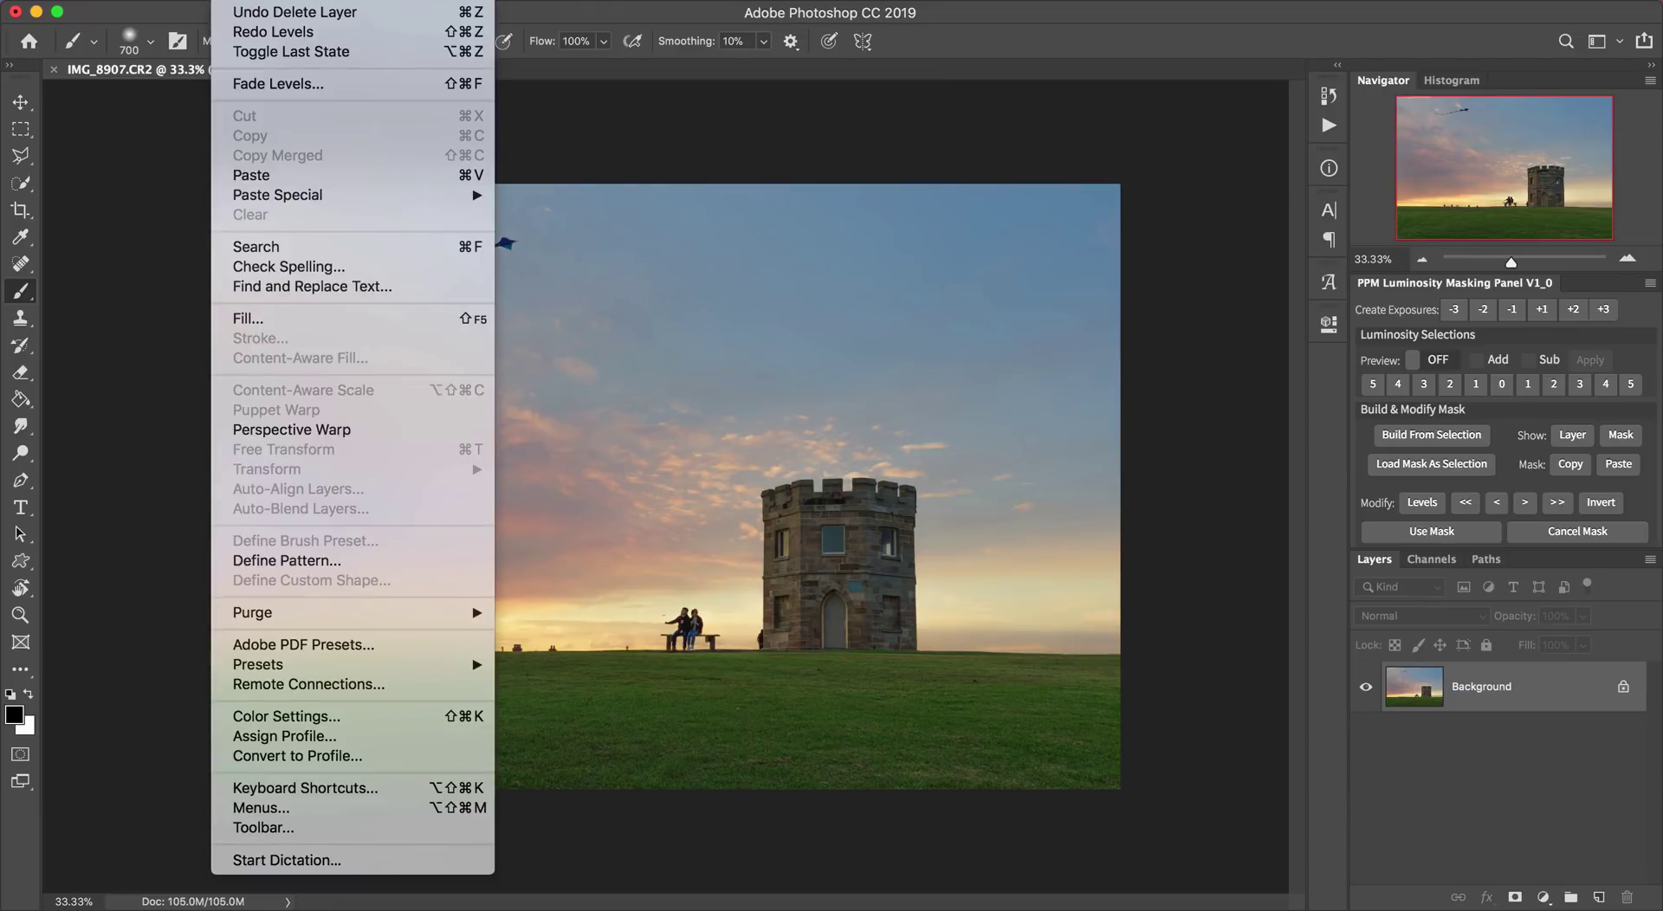
key("Right")
key("Down")
key("Down")
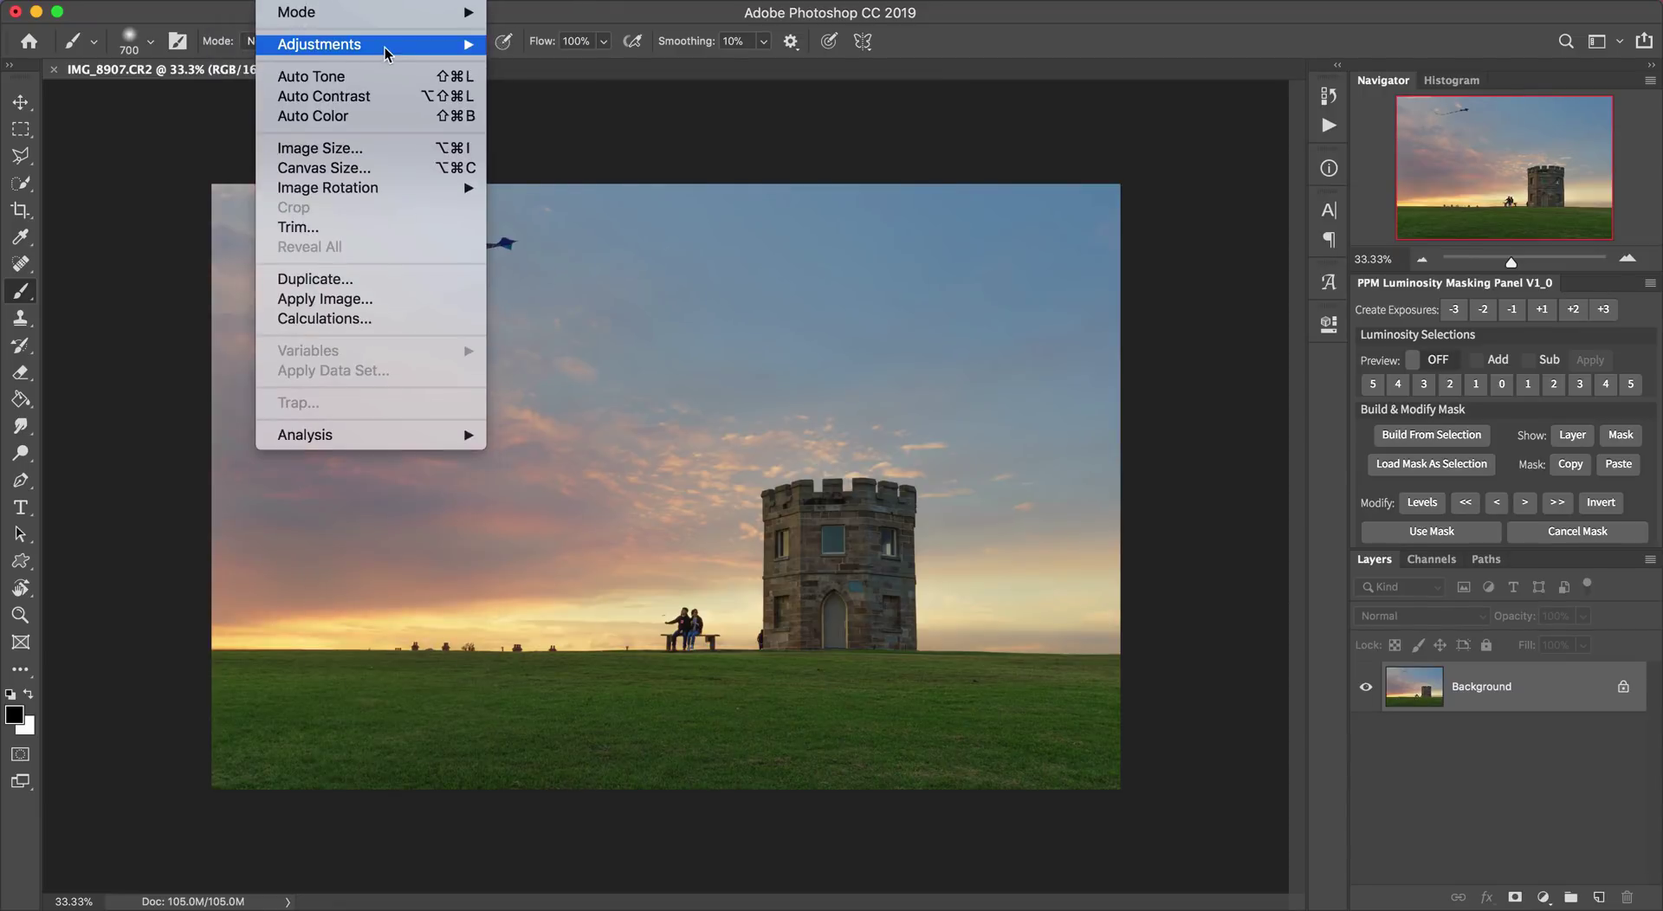
key("Right")
key("Down")
key("Return")
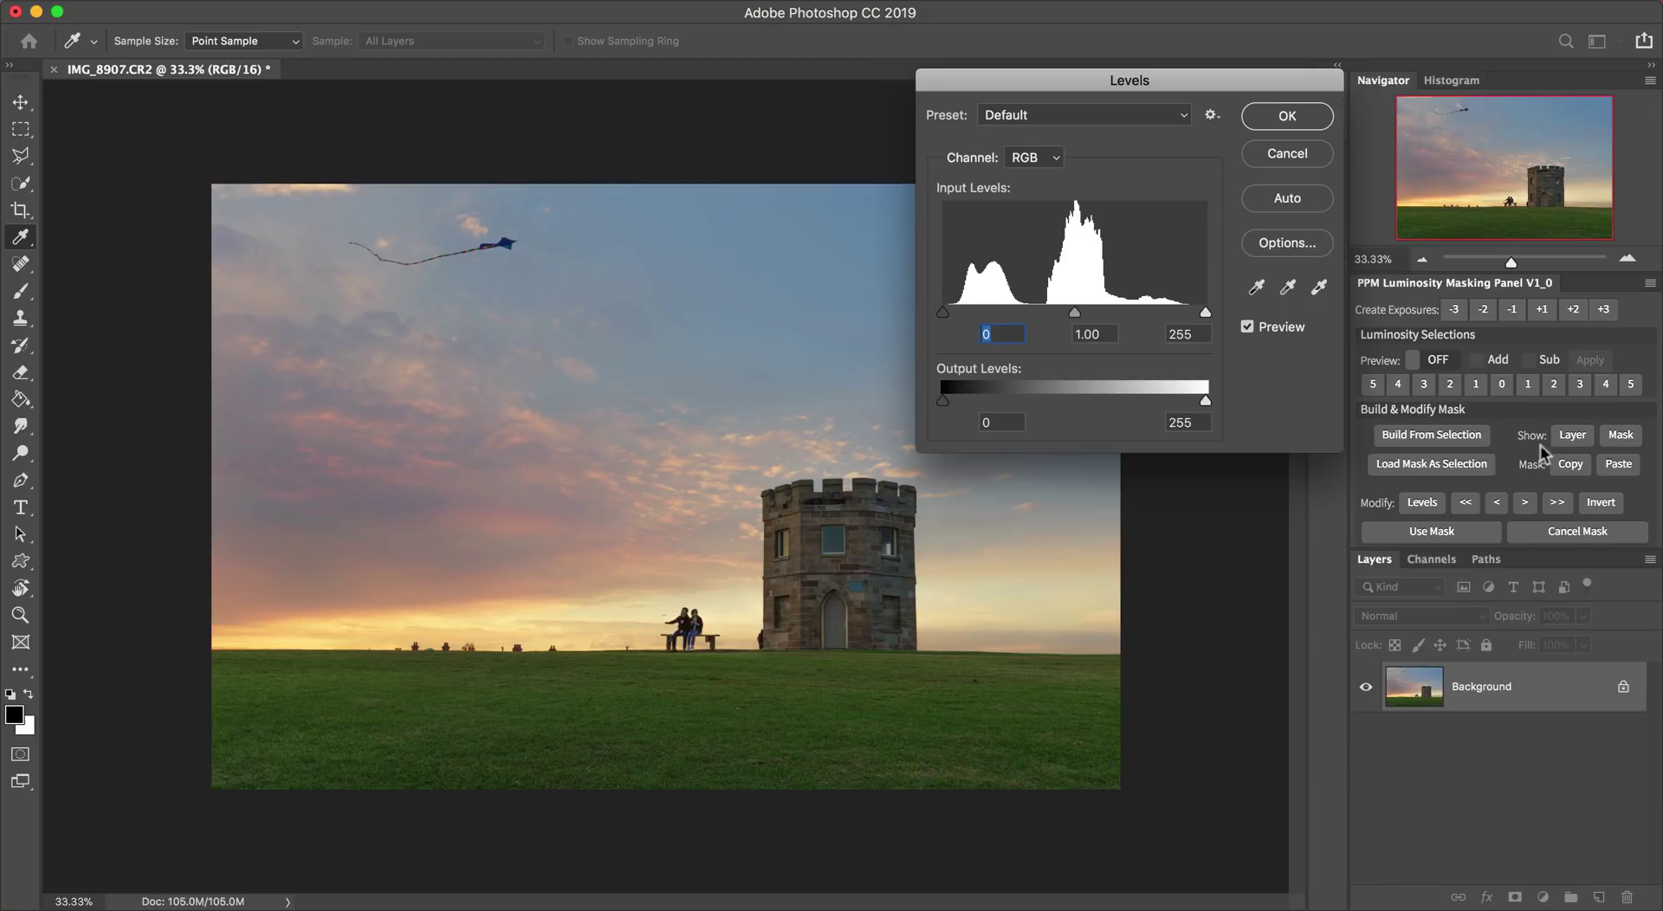
left_click(1286, 155)
key("b")
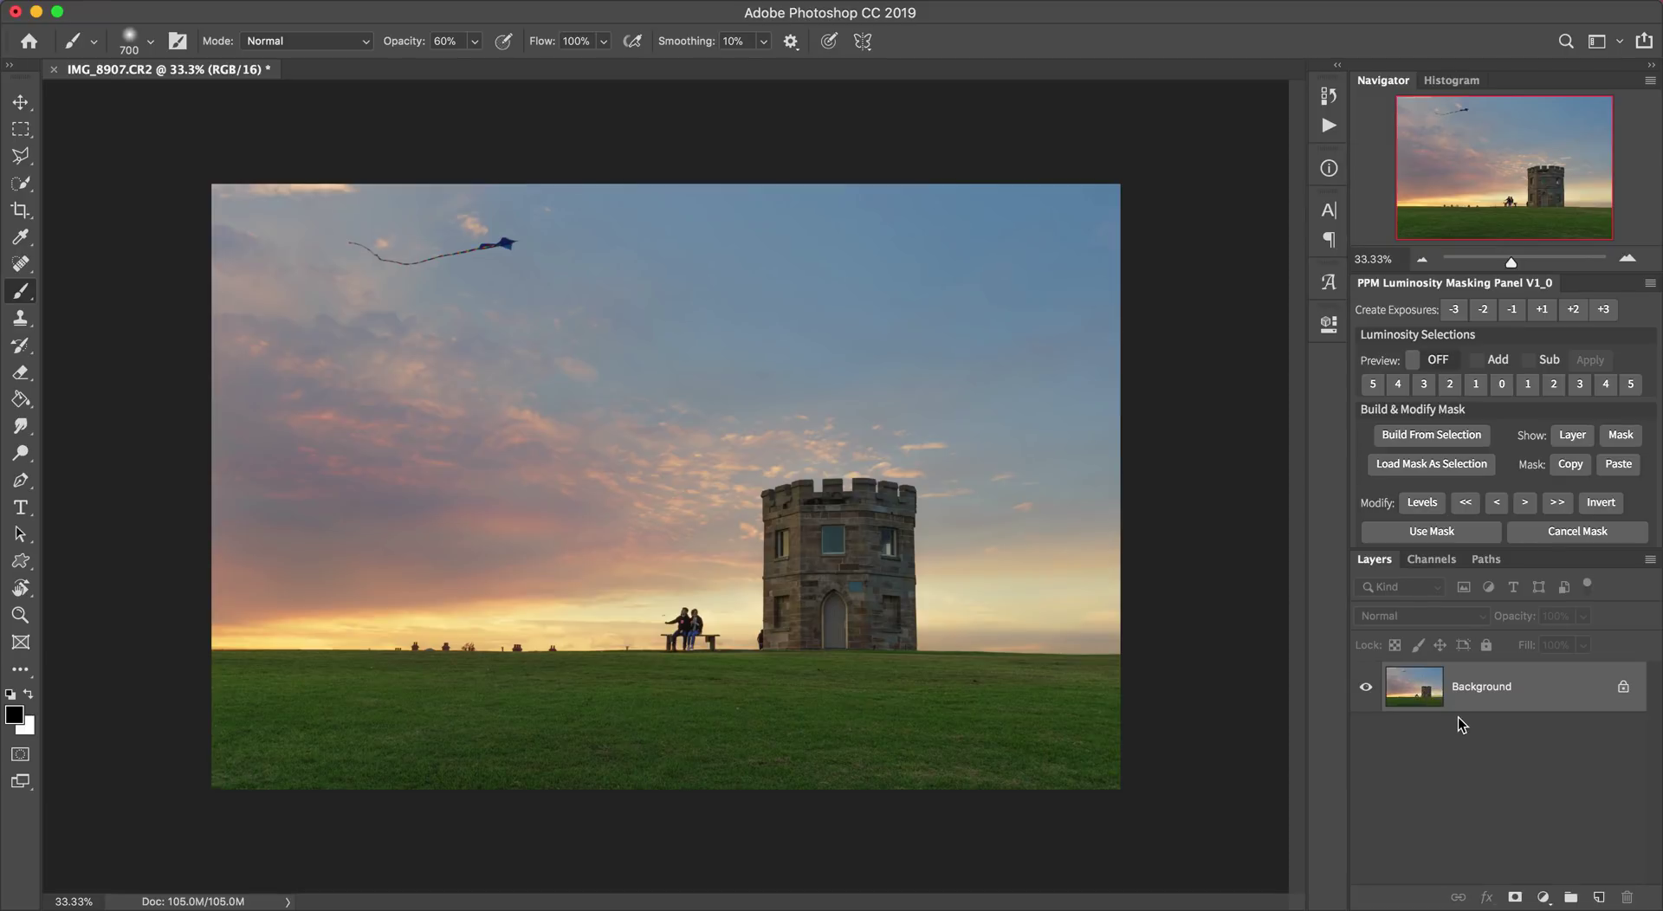
Add a Levels adjustment layer with white point 230 and midtones 0.76.
left_click(1543, 897)
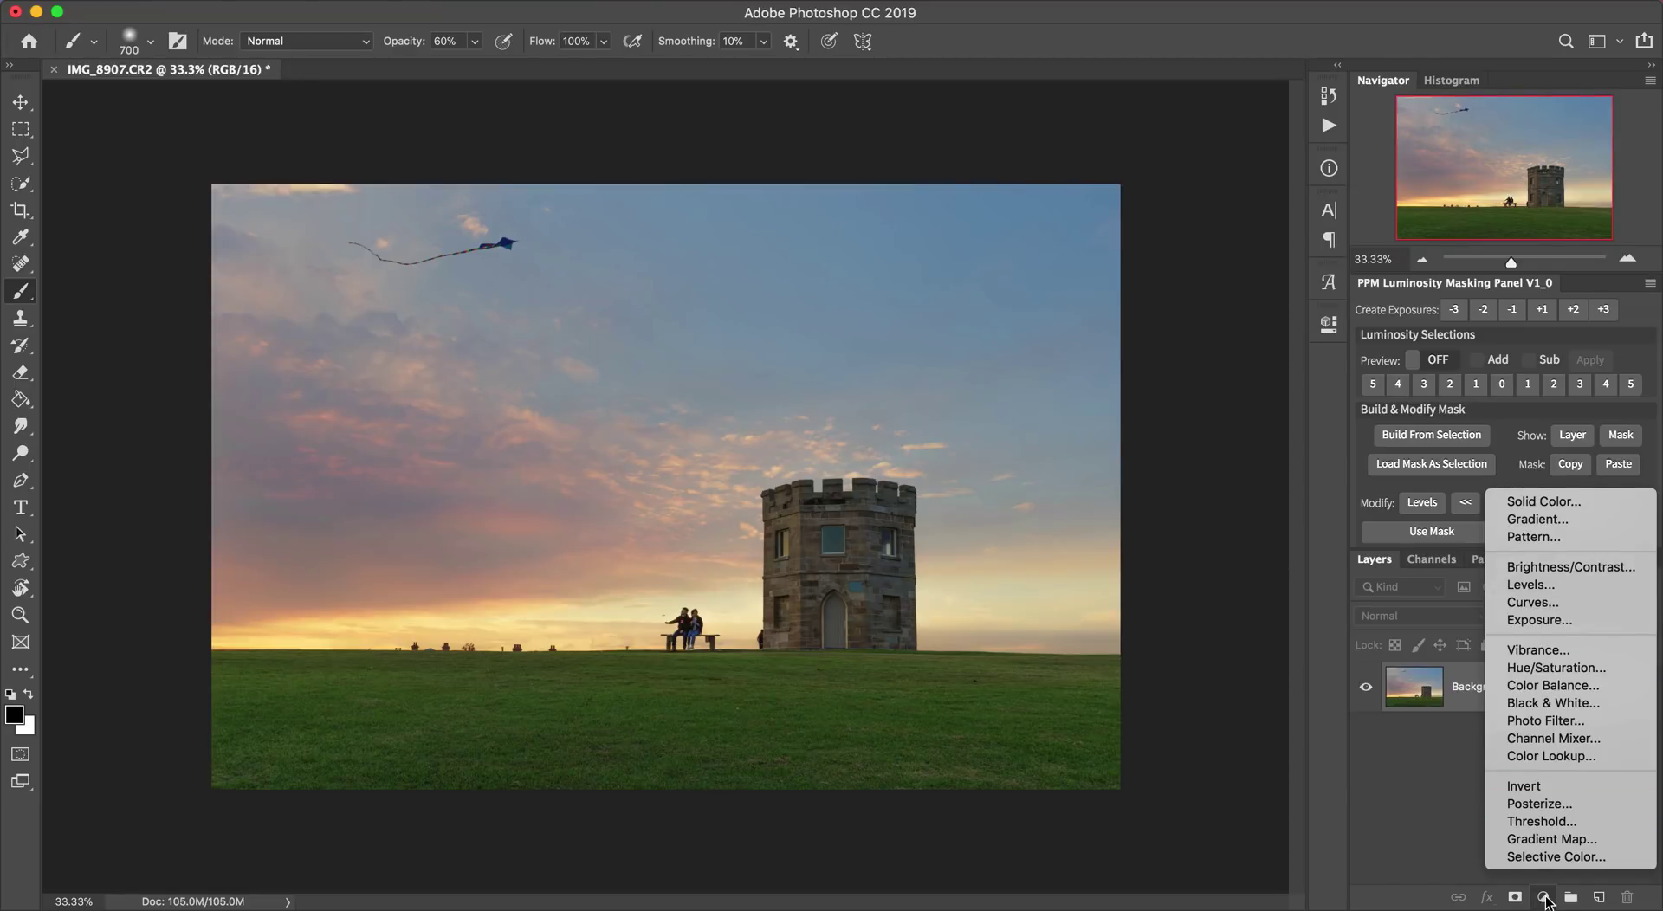
left_click(1543, 900)
left_click(1545, 900)
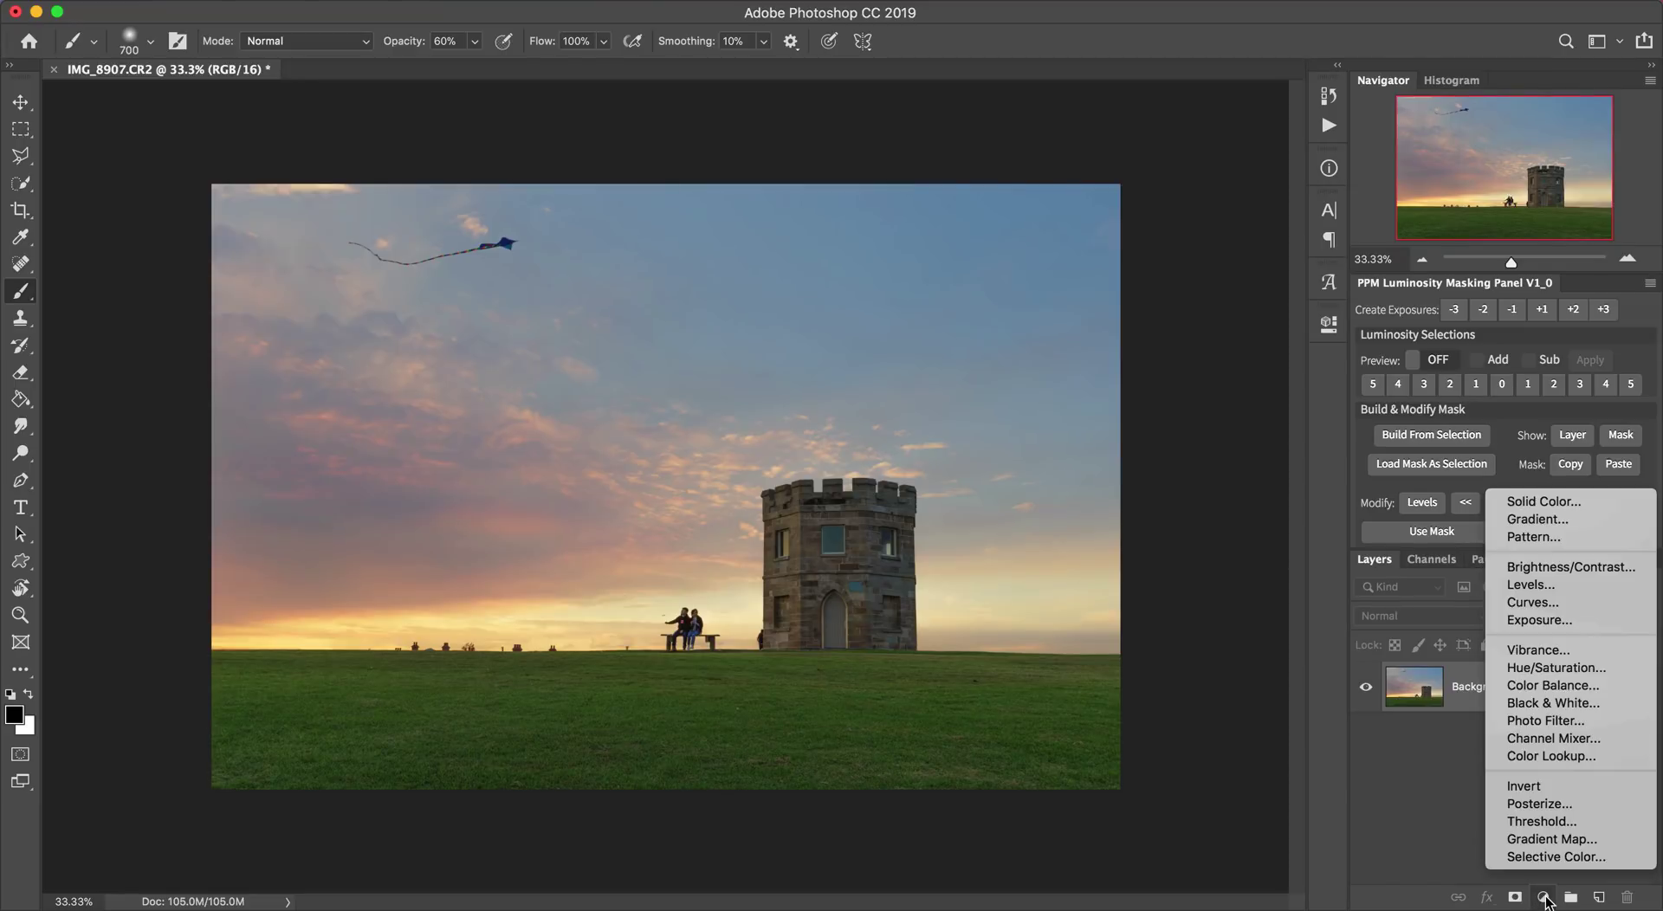
left_click(1527, 585)
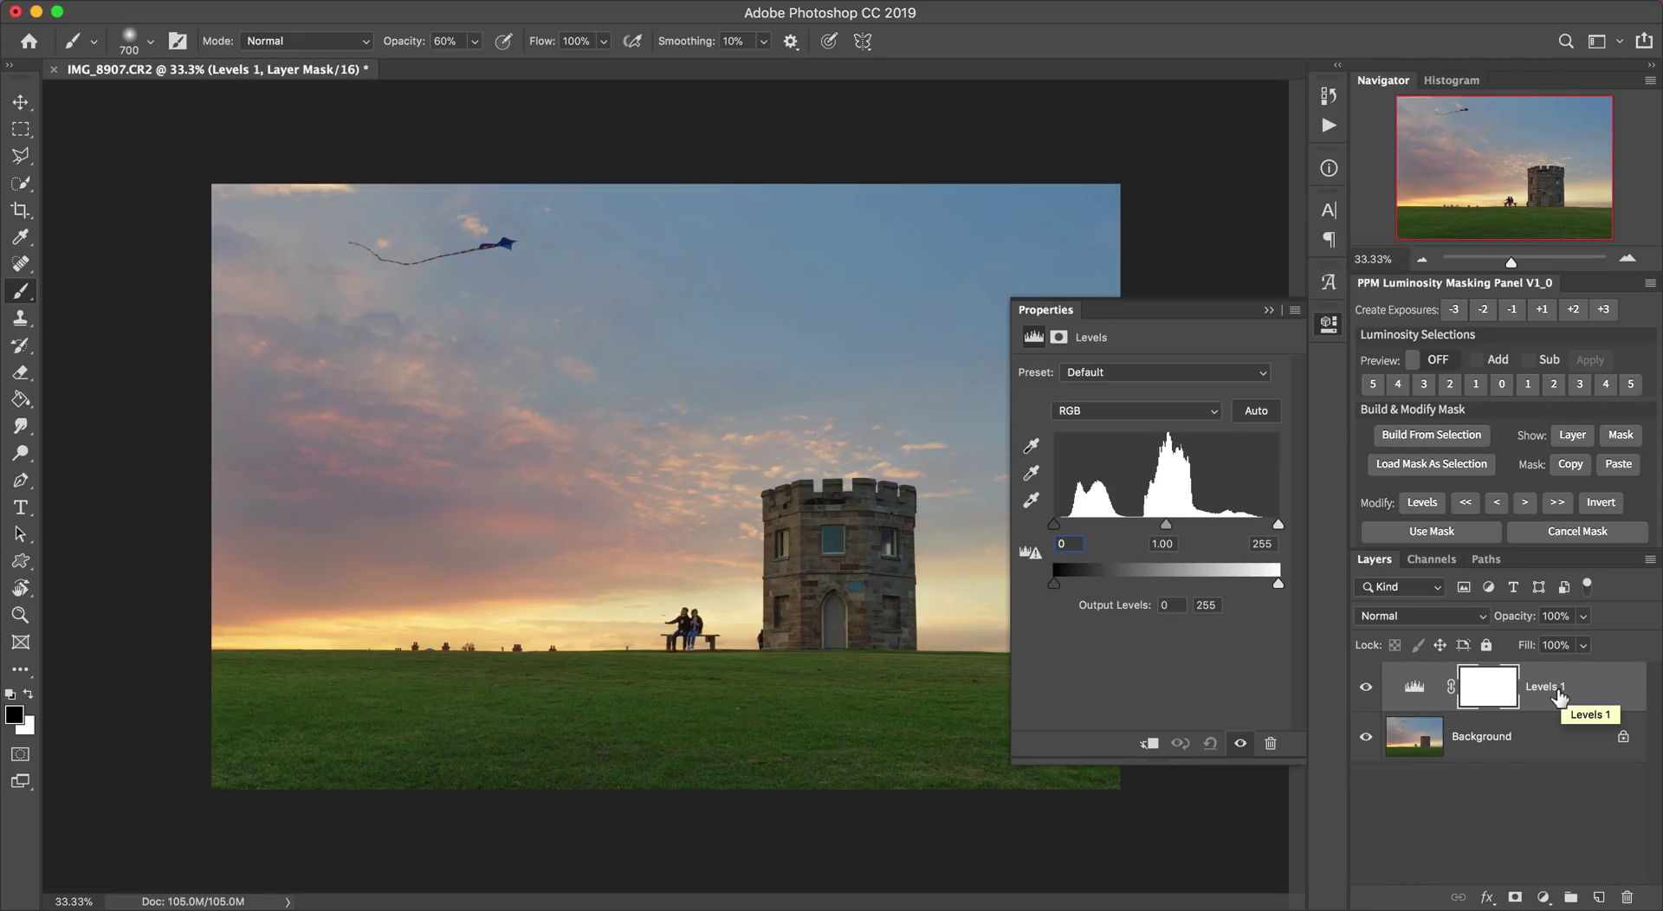
left_click_drag(1279, 525, 1261, 529)
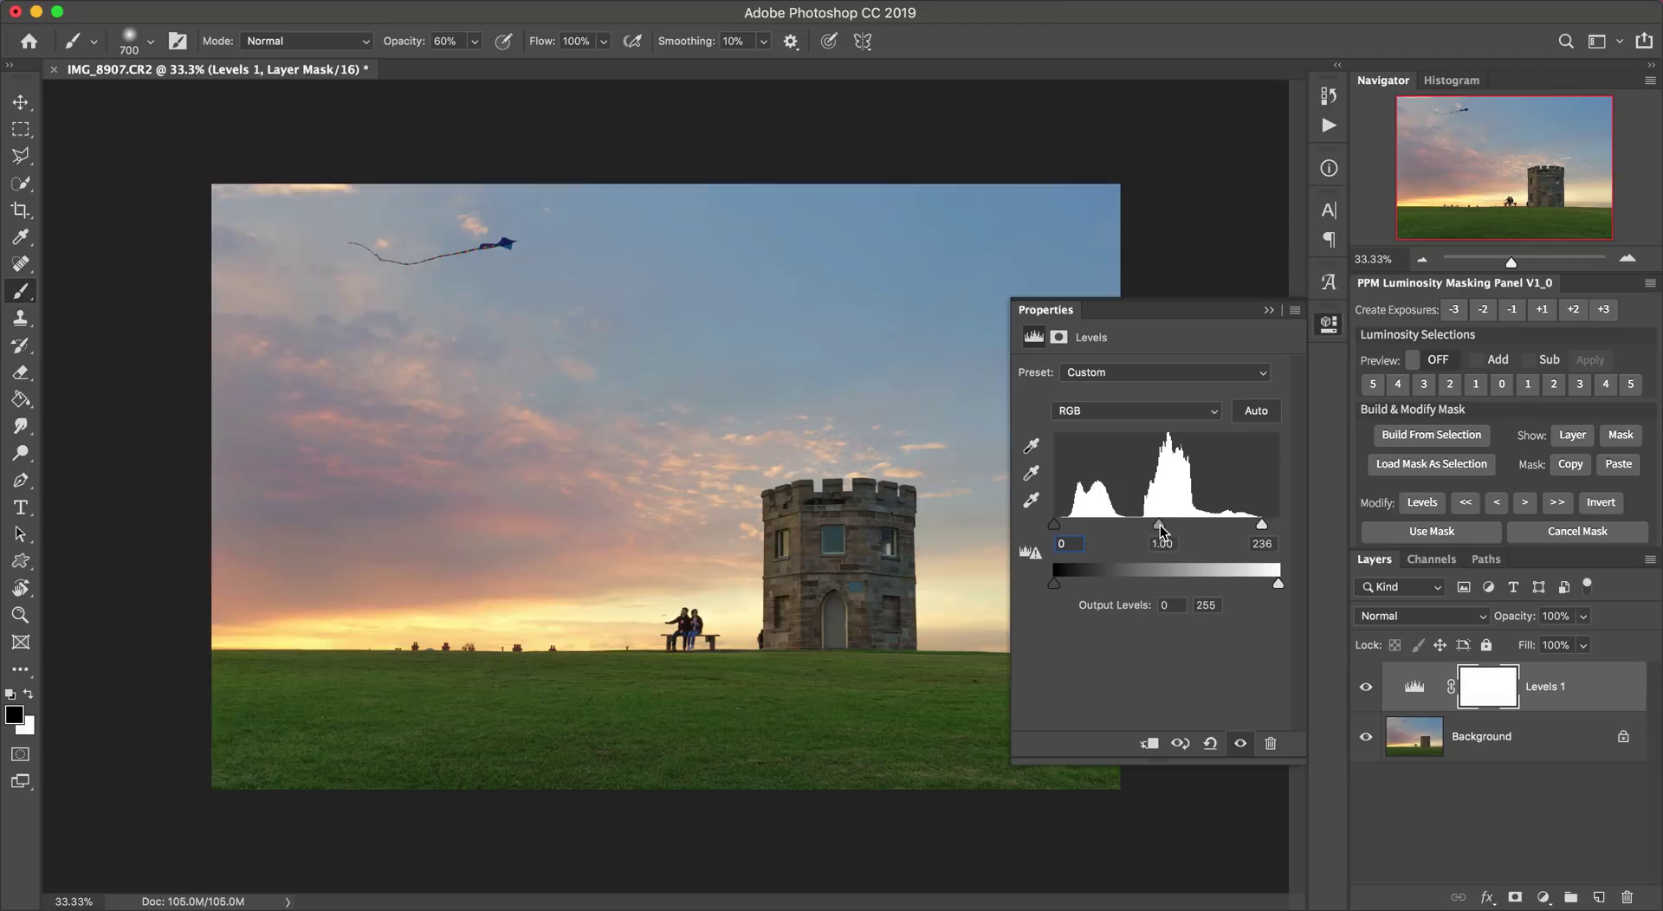
mouse_move(1161, 526)
left_mouse_down()
mouse_move(1259, 524)
mouse_move(1173, 524)
left_mouse_up()
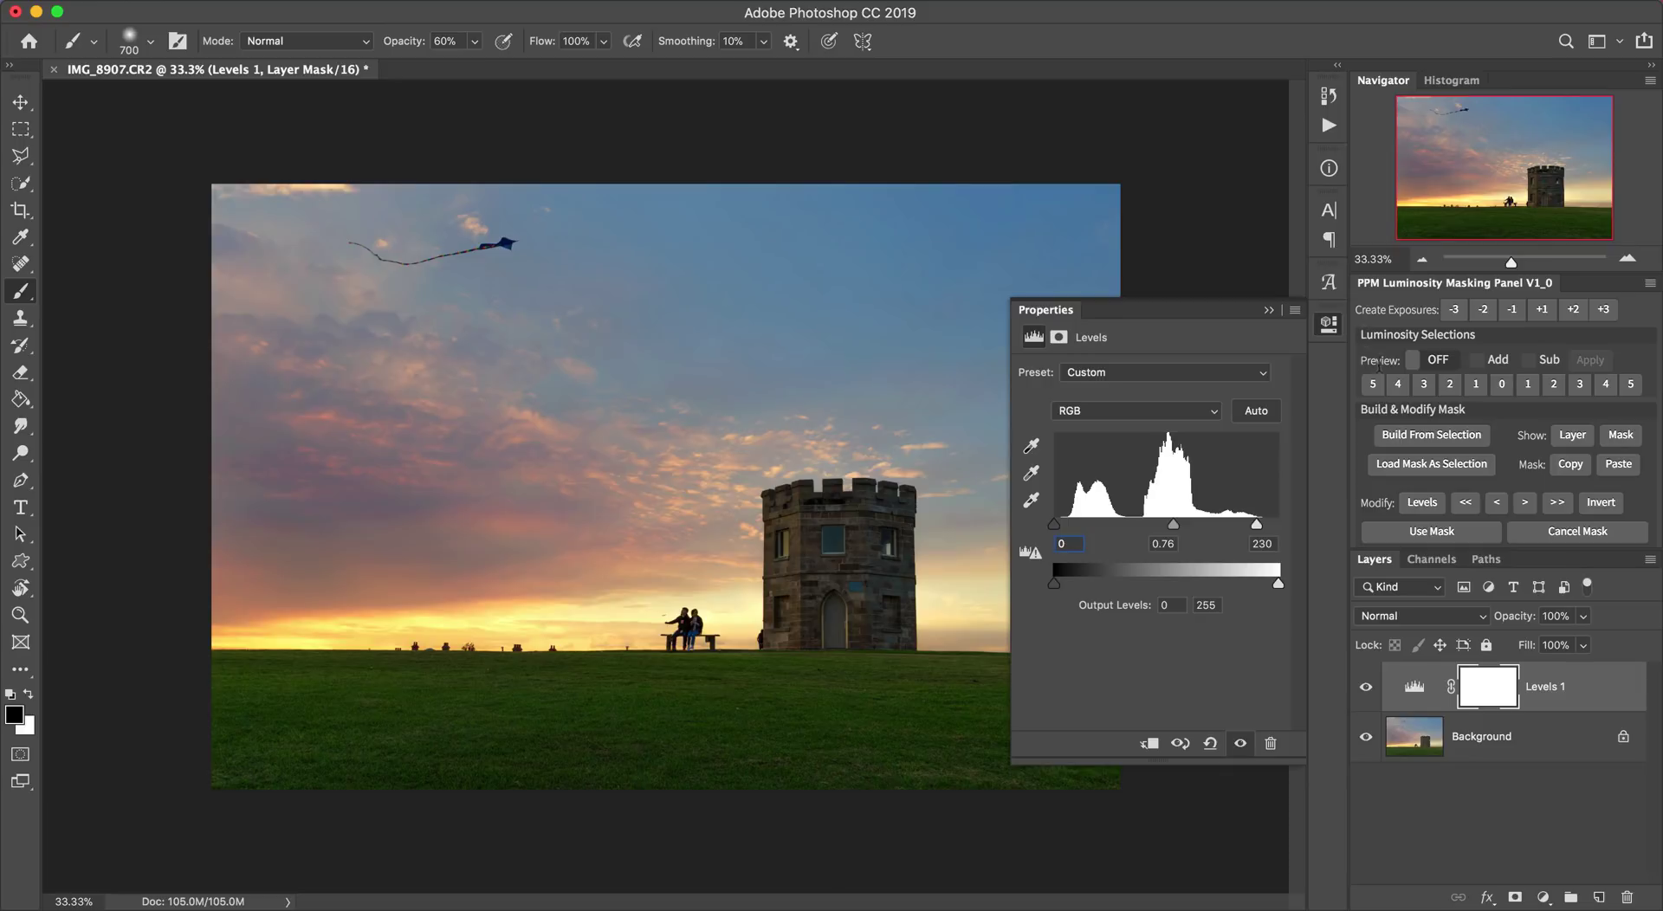
Compare Levels 1 on and off, and try 70% opacity before restoring it to 100%.
left_click(1329, 323)
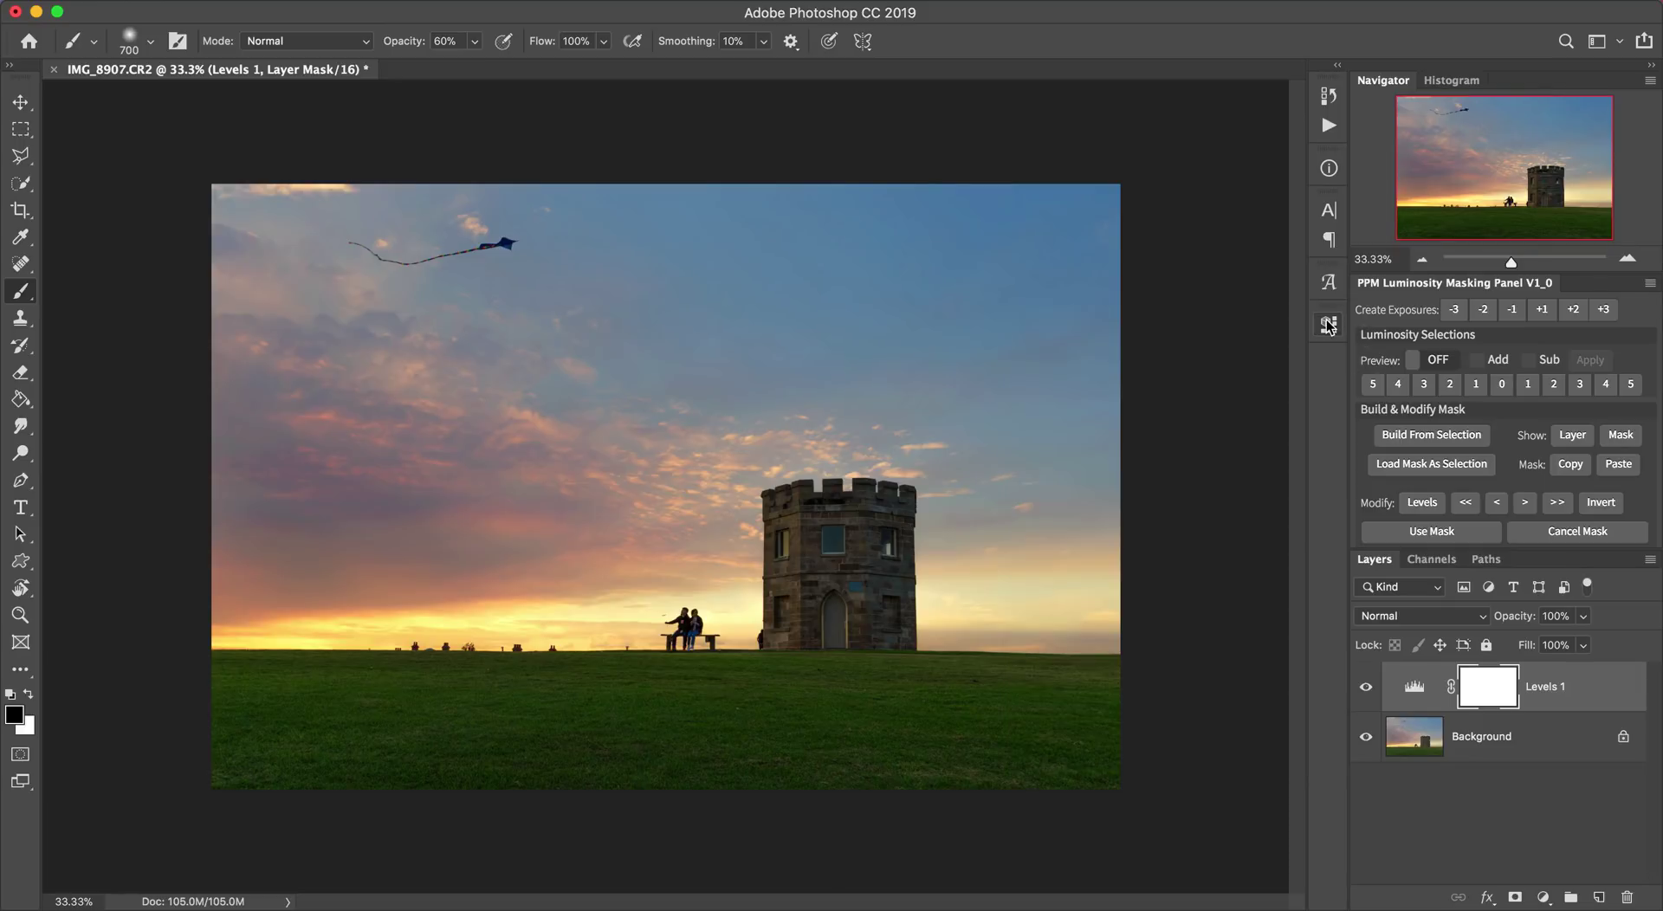
left_click(1414, 690)
left_click(1366, 689)
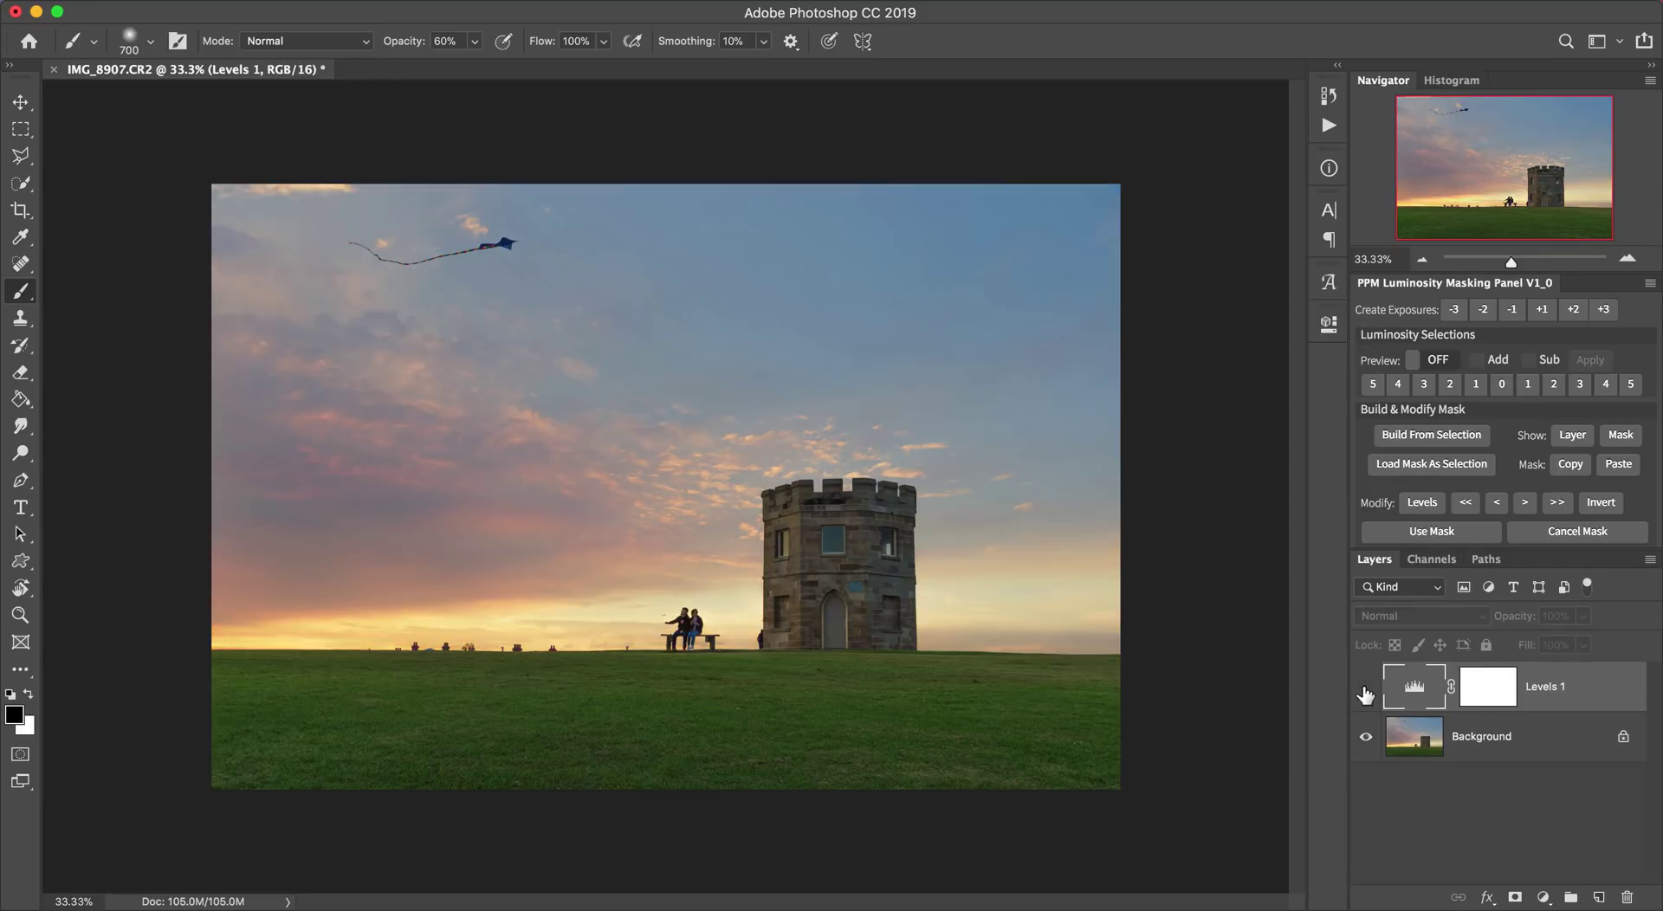
left_click(1366, 692)
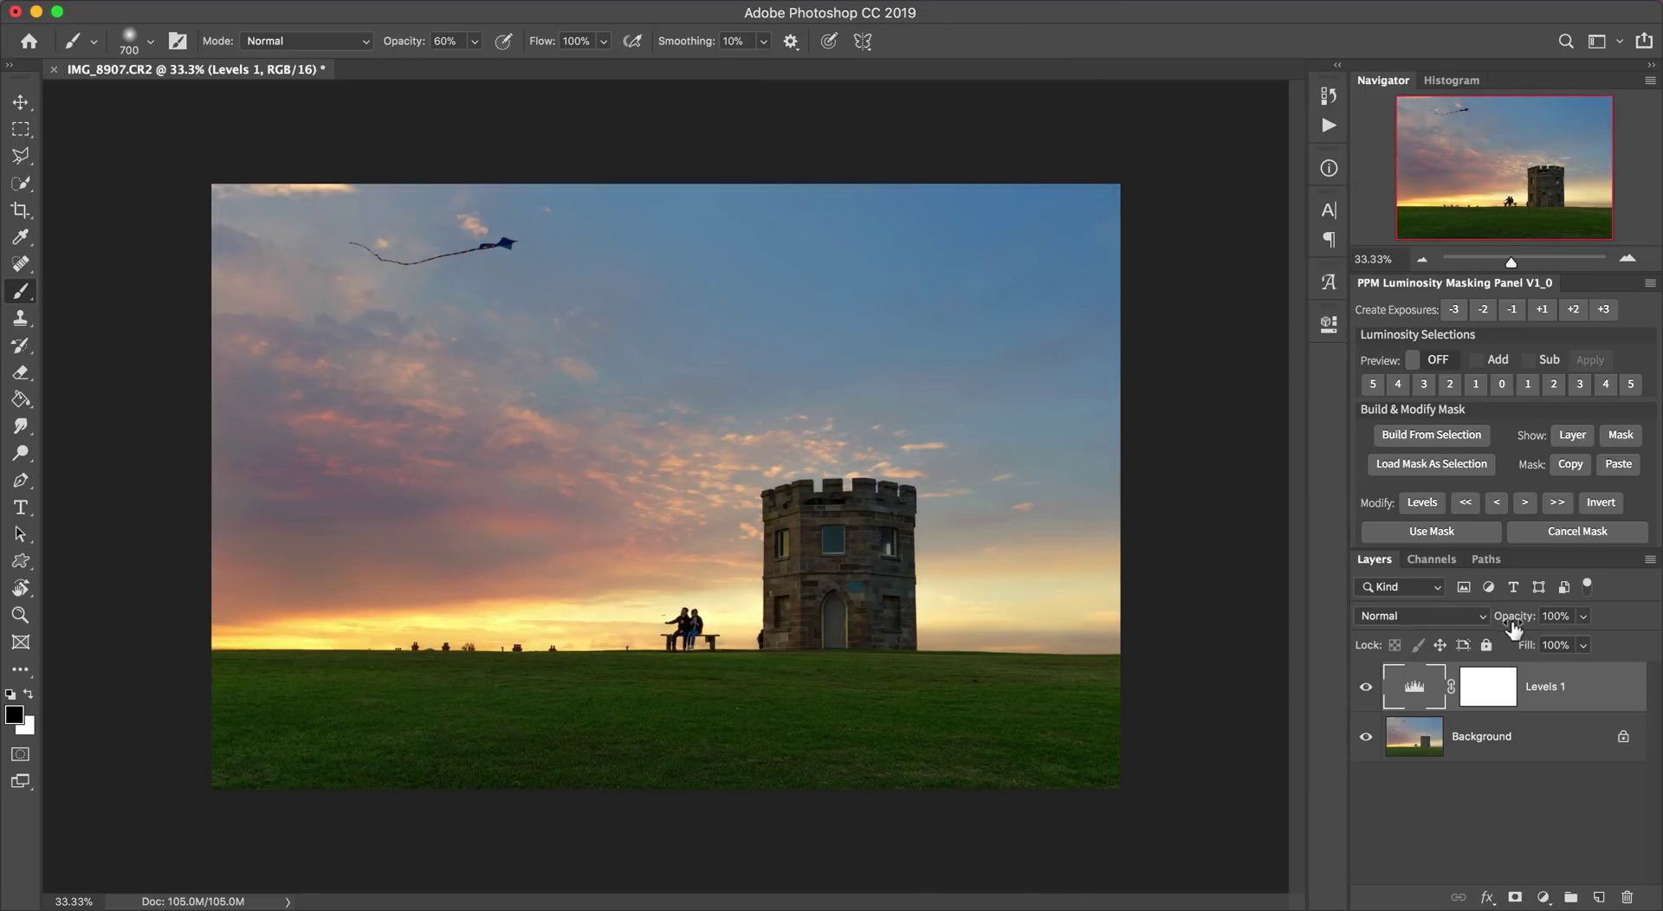
left_click_drag(1514, 623, 1479, 633)
left_click_drag(1479, 628, 1582, 618)
Paint black on the Levels 1 mask over the tower and grass, then compare on and off.
left_click(1503, 693)
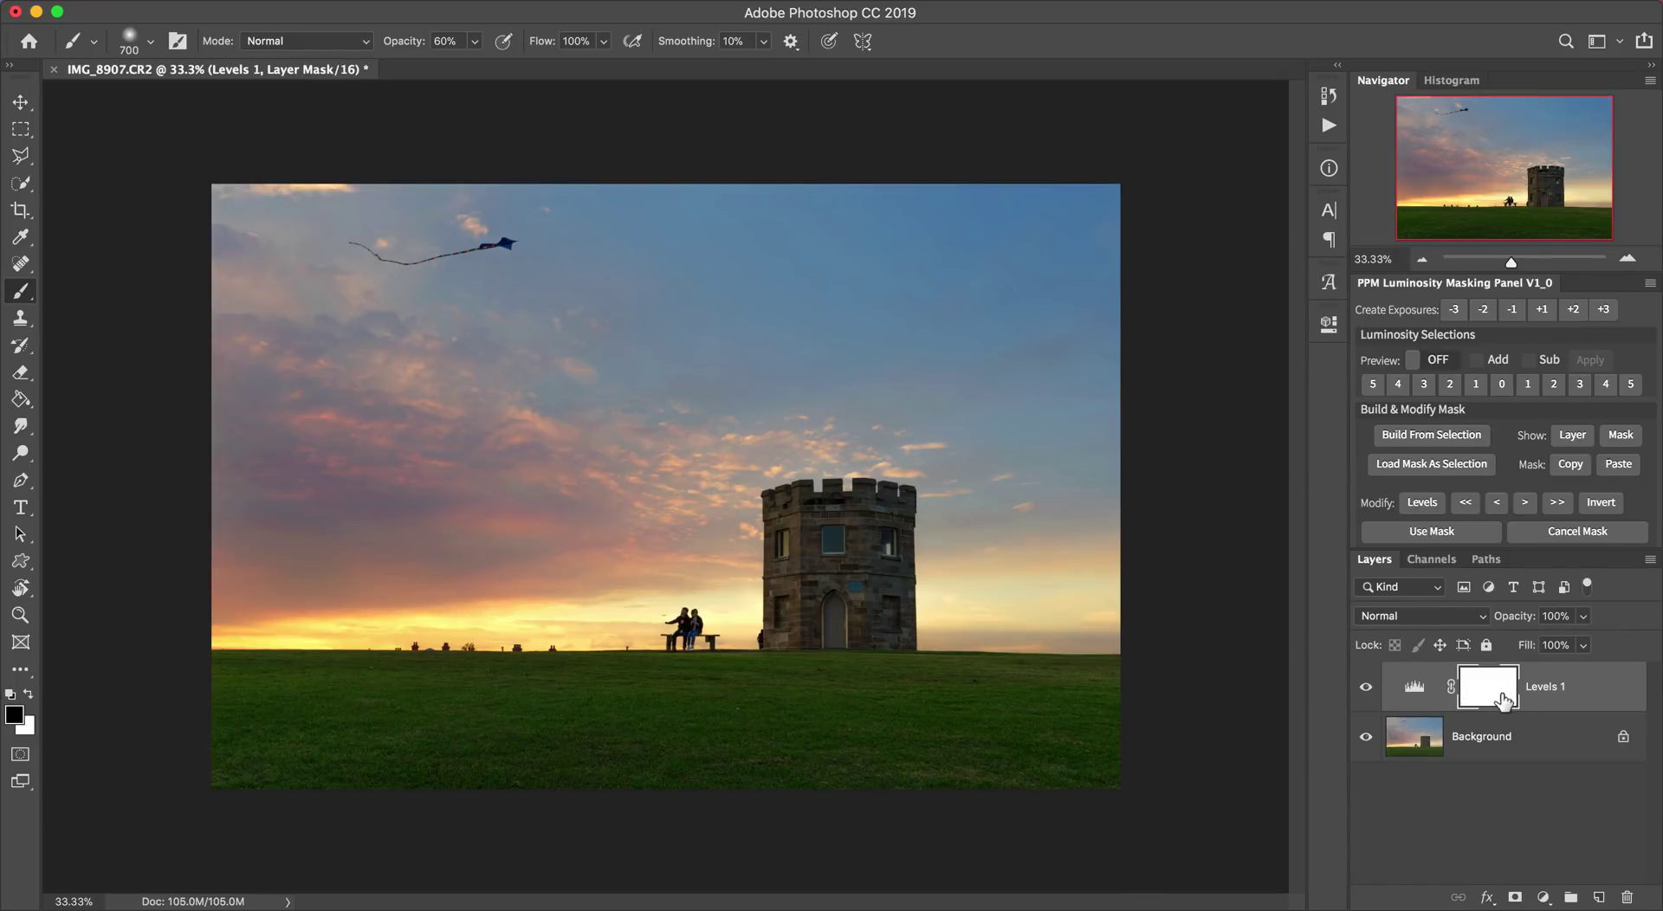
mouse_move(824, 572)
left_mouse_down()
mouse_move(819, 542)
mouse_move(853, 546)
mouse_move(772, 694)
mouse_move(846, 691)
mouse_move(445, 668)
left_mouse_up()
mouse_move(848, 633)
left_mouse_down()
mouse_move(866, 679)
mouse_move(543, 694)
mouse_move(1051, 687)
mouse_move(753, 660)
mouse_move(278, 670)
mouse_move(809, 683)
mouse_move(1101, 663)
mouse_move(252, 698)
mouse_move(840, 716)
mouse_move(847, 580)
left_mouse_up()
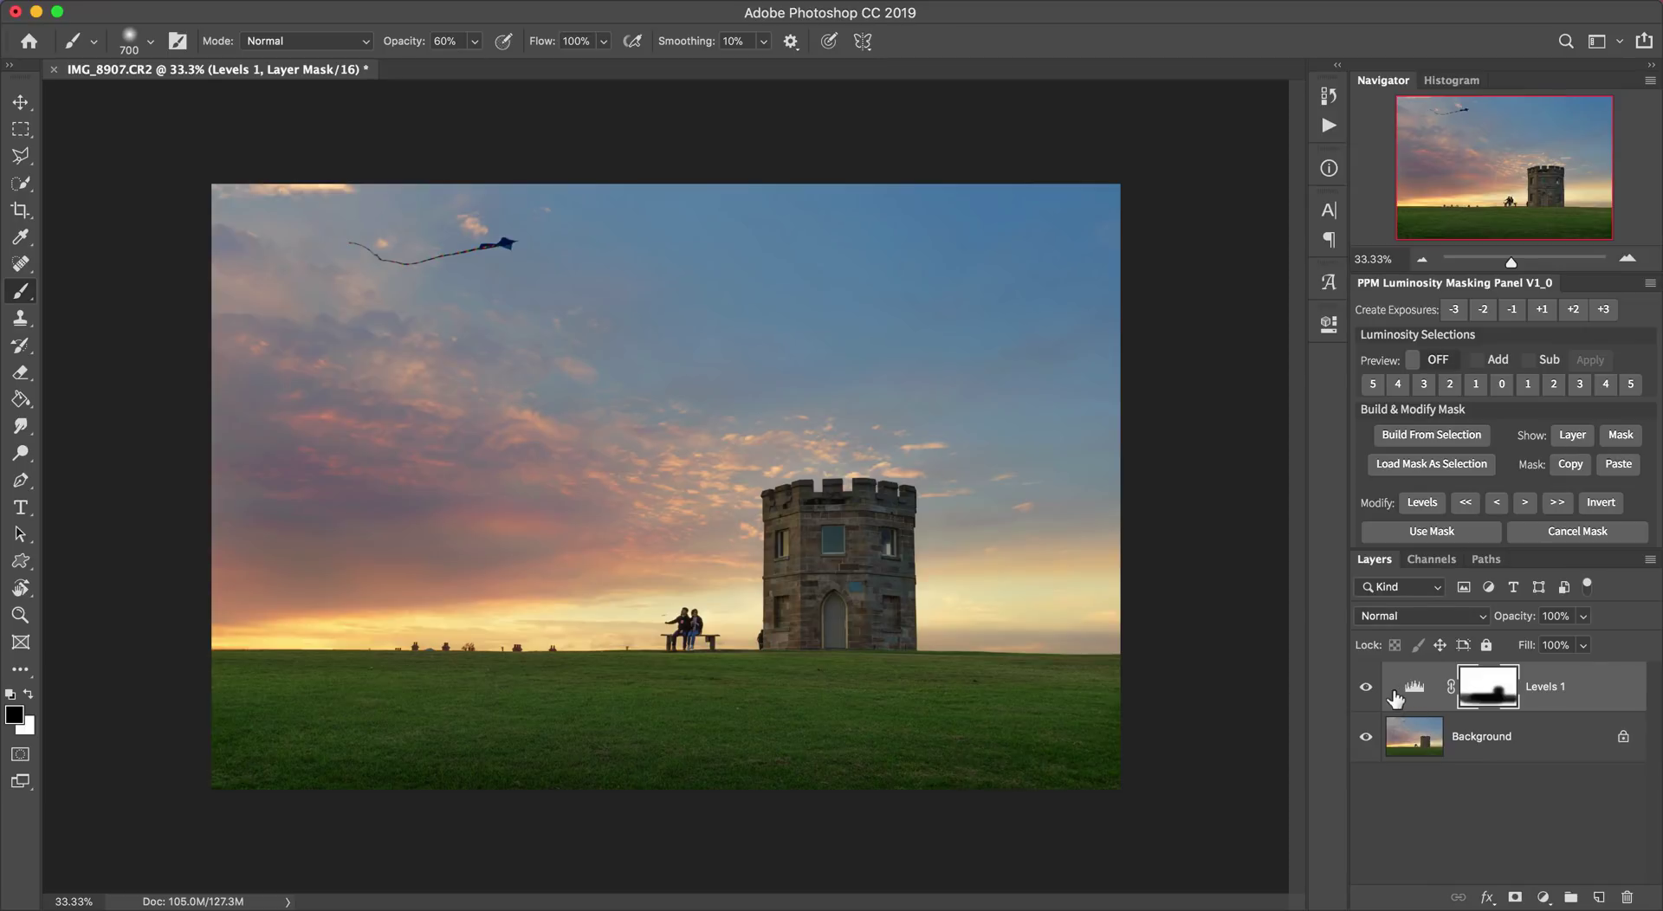
left_click(1367, 692)
left_click(1368, 689)
left_click(1368, 689)
left_click(1367, 689)
left_click(1365, 688)
left_click(1366, 689)
left_click(294, 0)
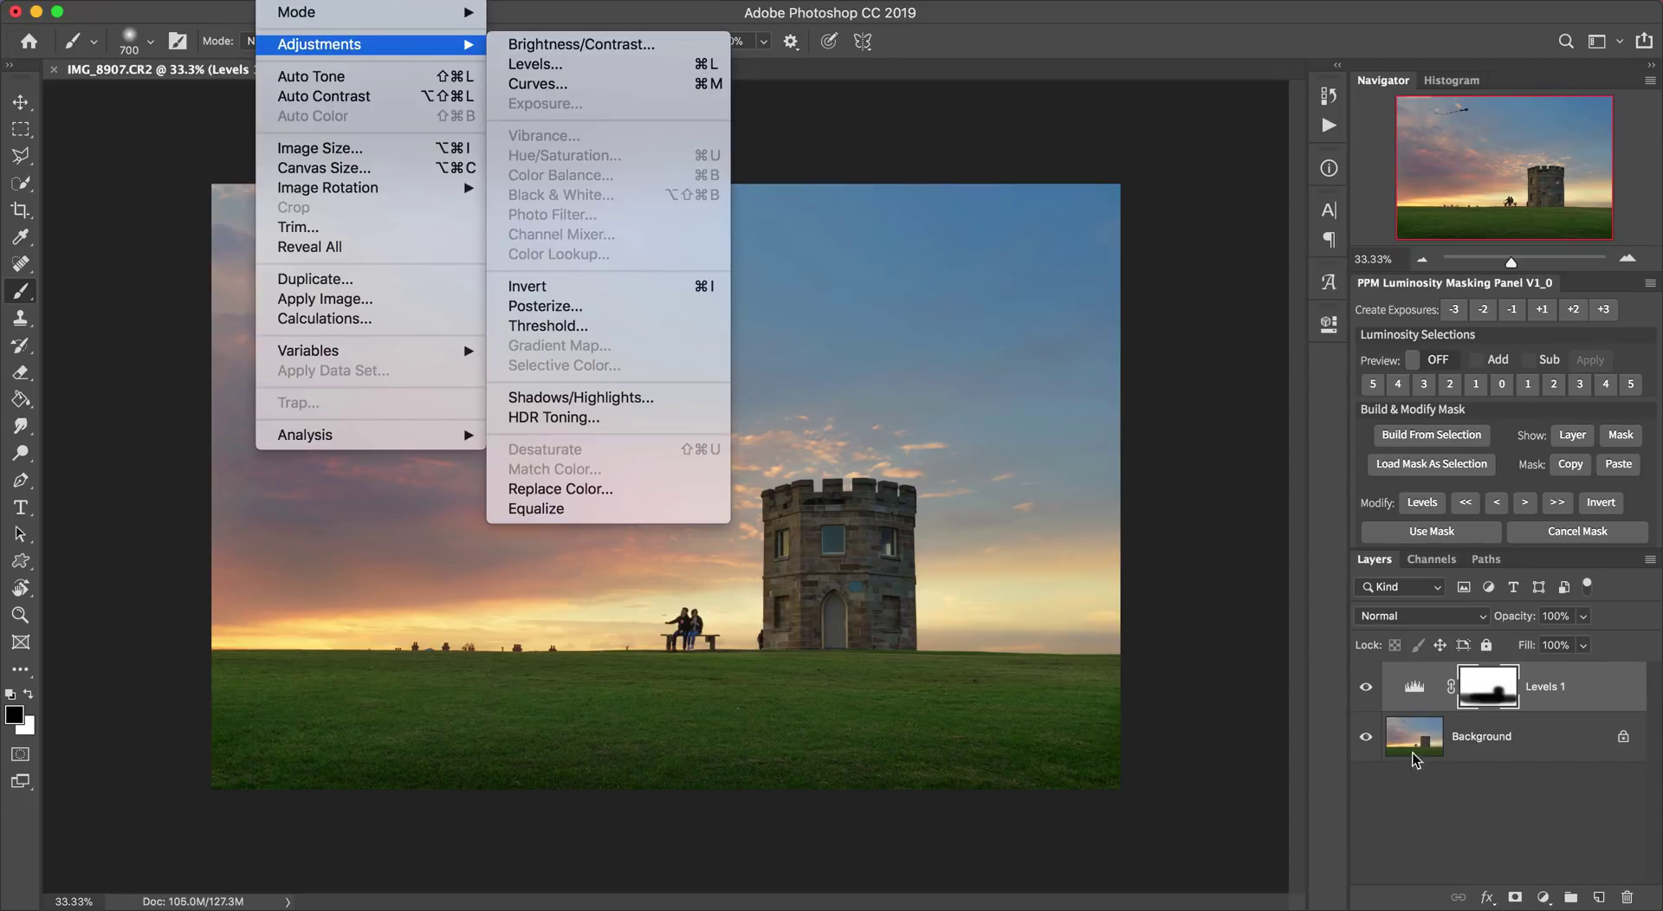
left_click(1475, 817)
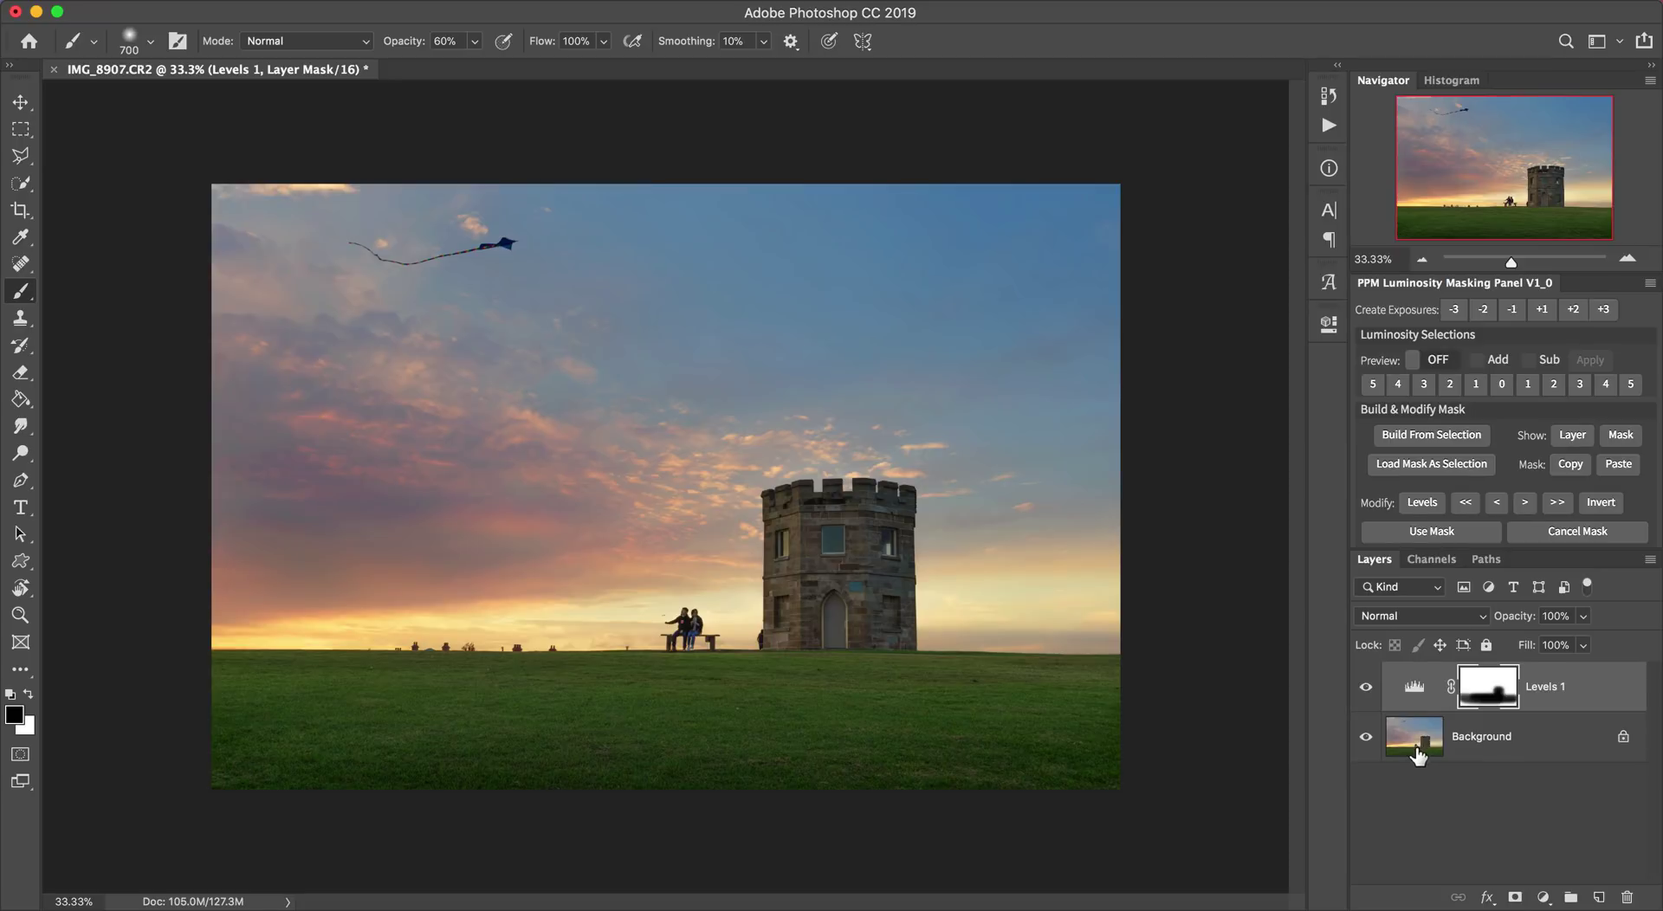
left_click(1468, 767)
key("o")
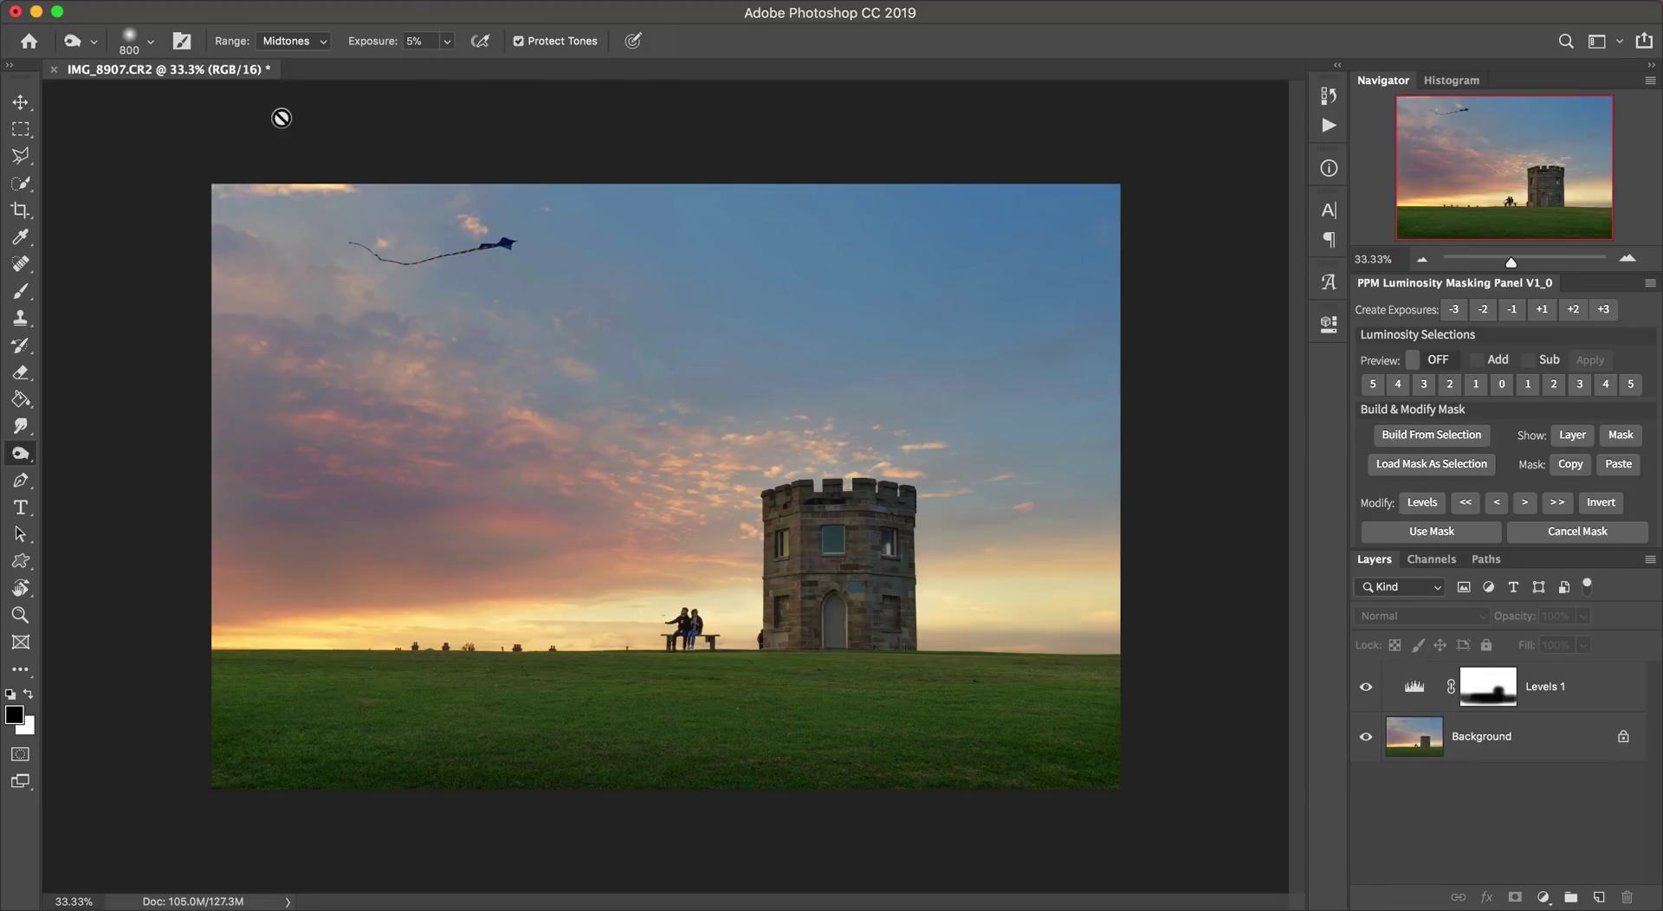
Select the whole image and copy all visible layers as one merged image.
left_click(447, 0)
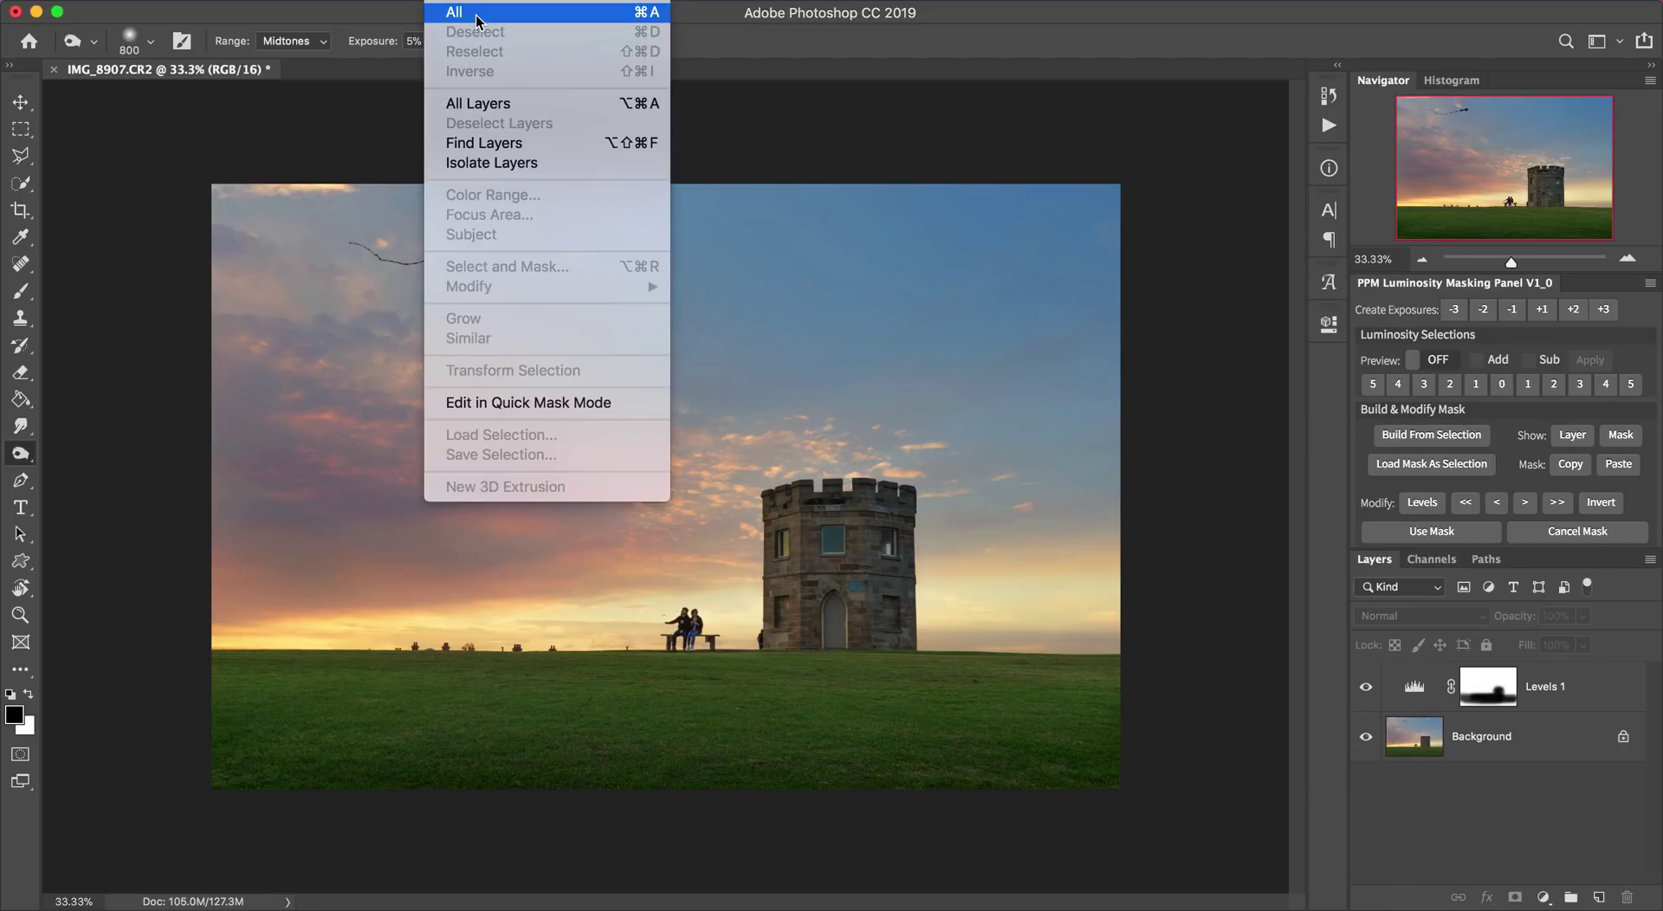
left_click(476, 14)
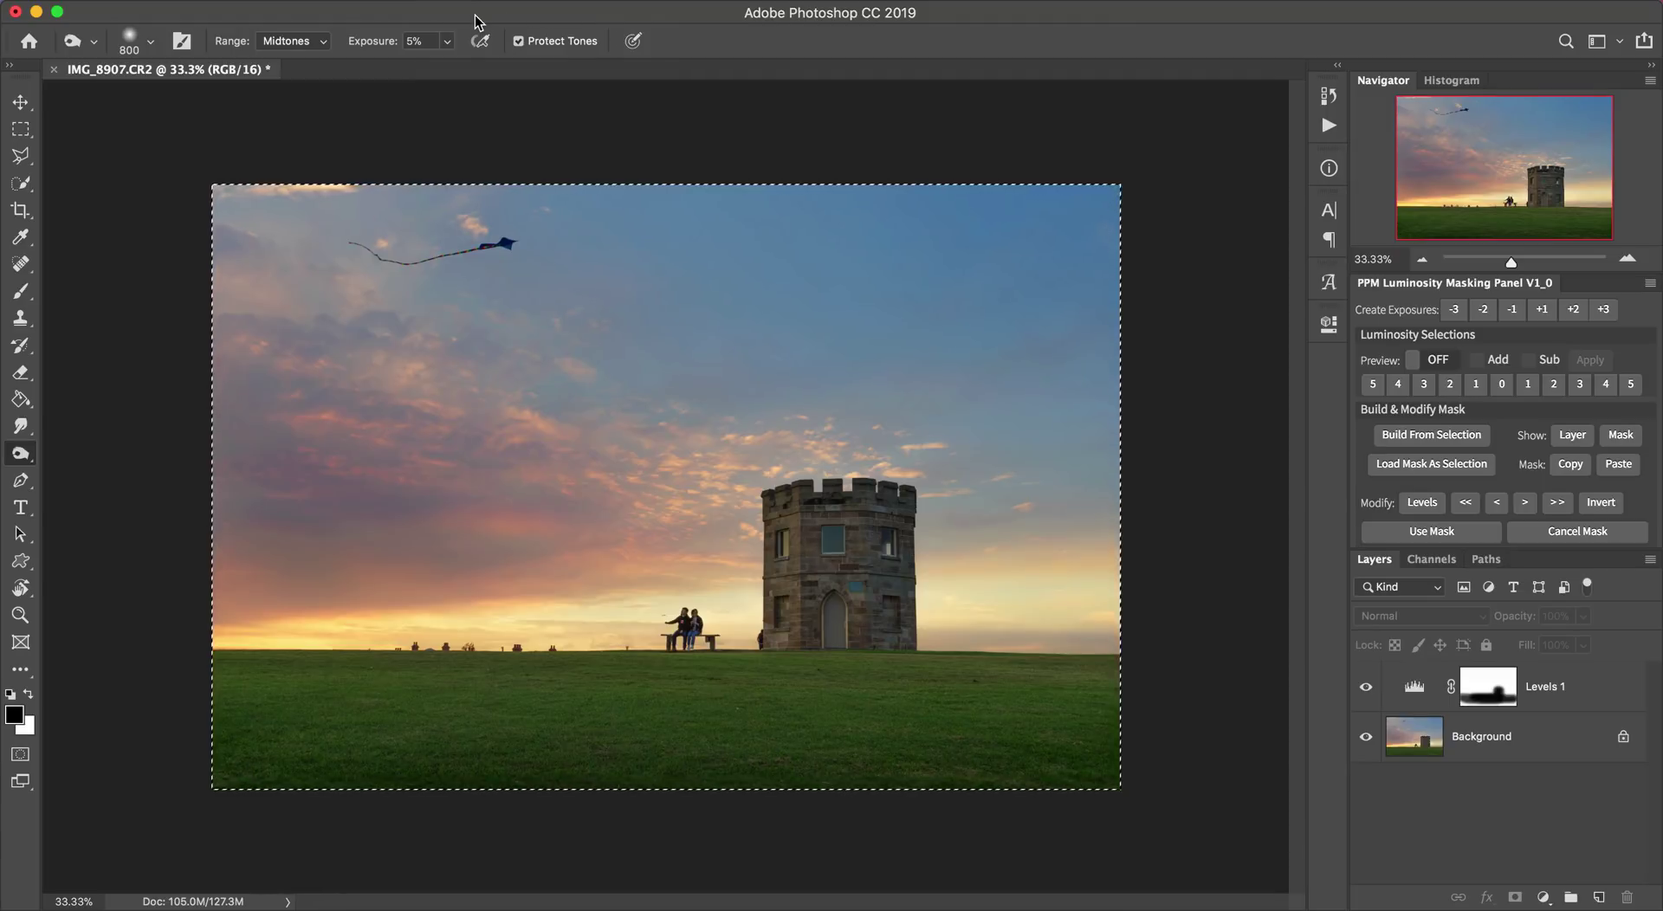
left_click(234, 0)
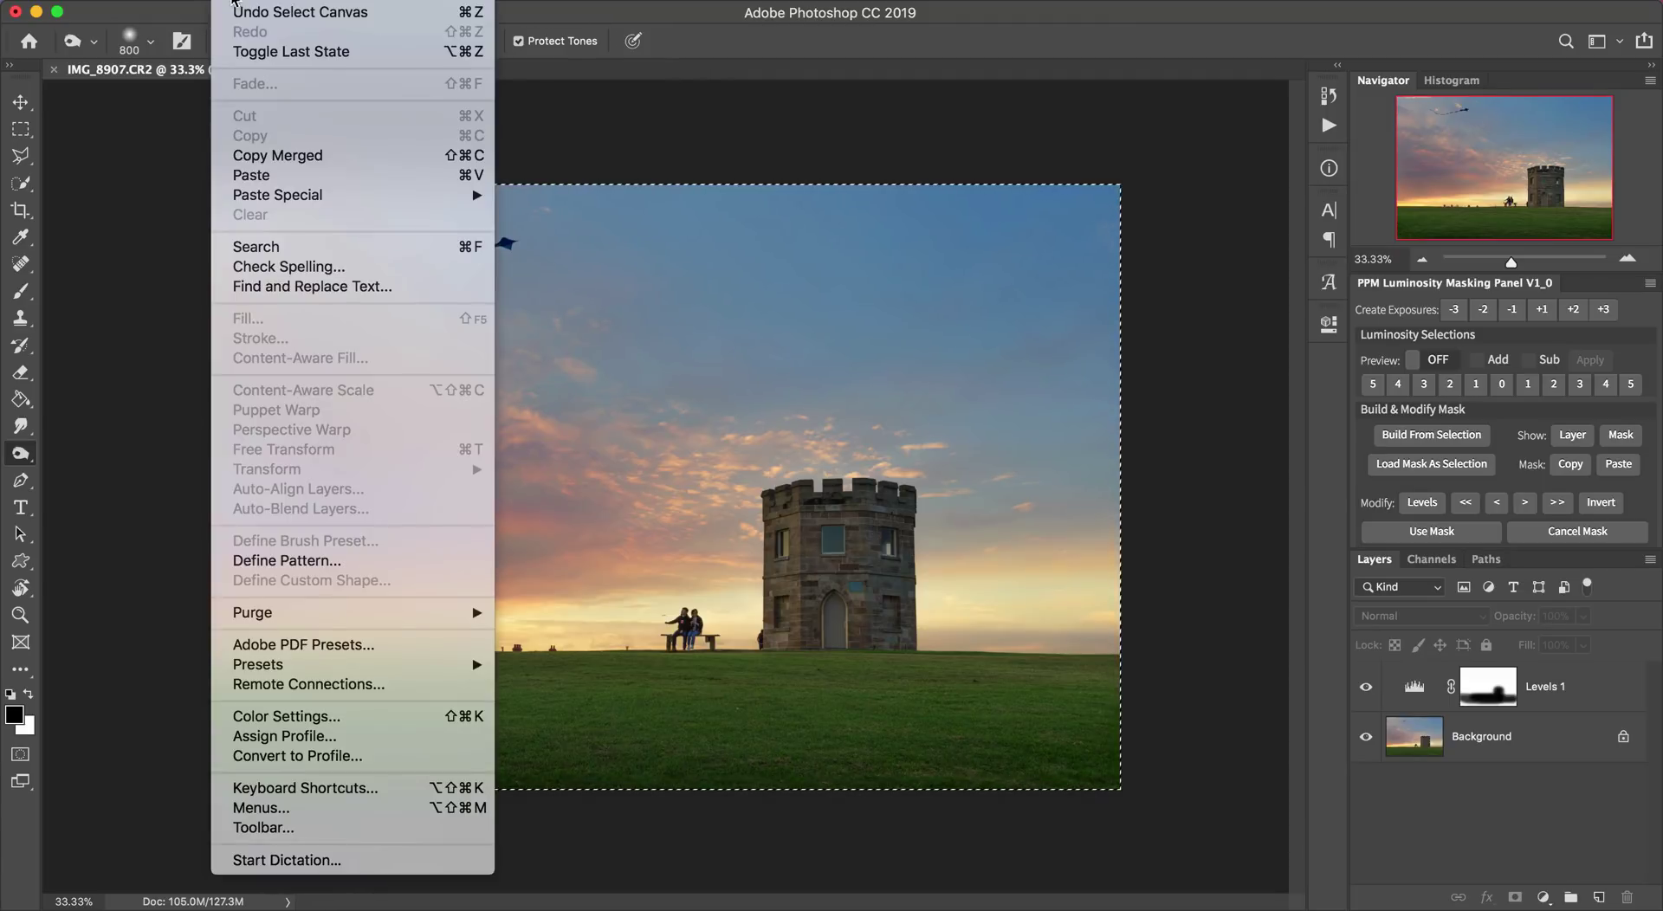
left_click(324, 158)
Paste the merged copy as a new layer and rename it 'Sharpening'.
left_click(223, 0)
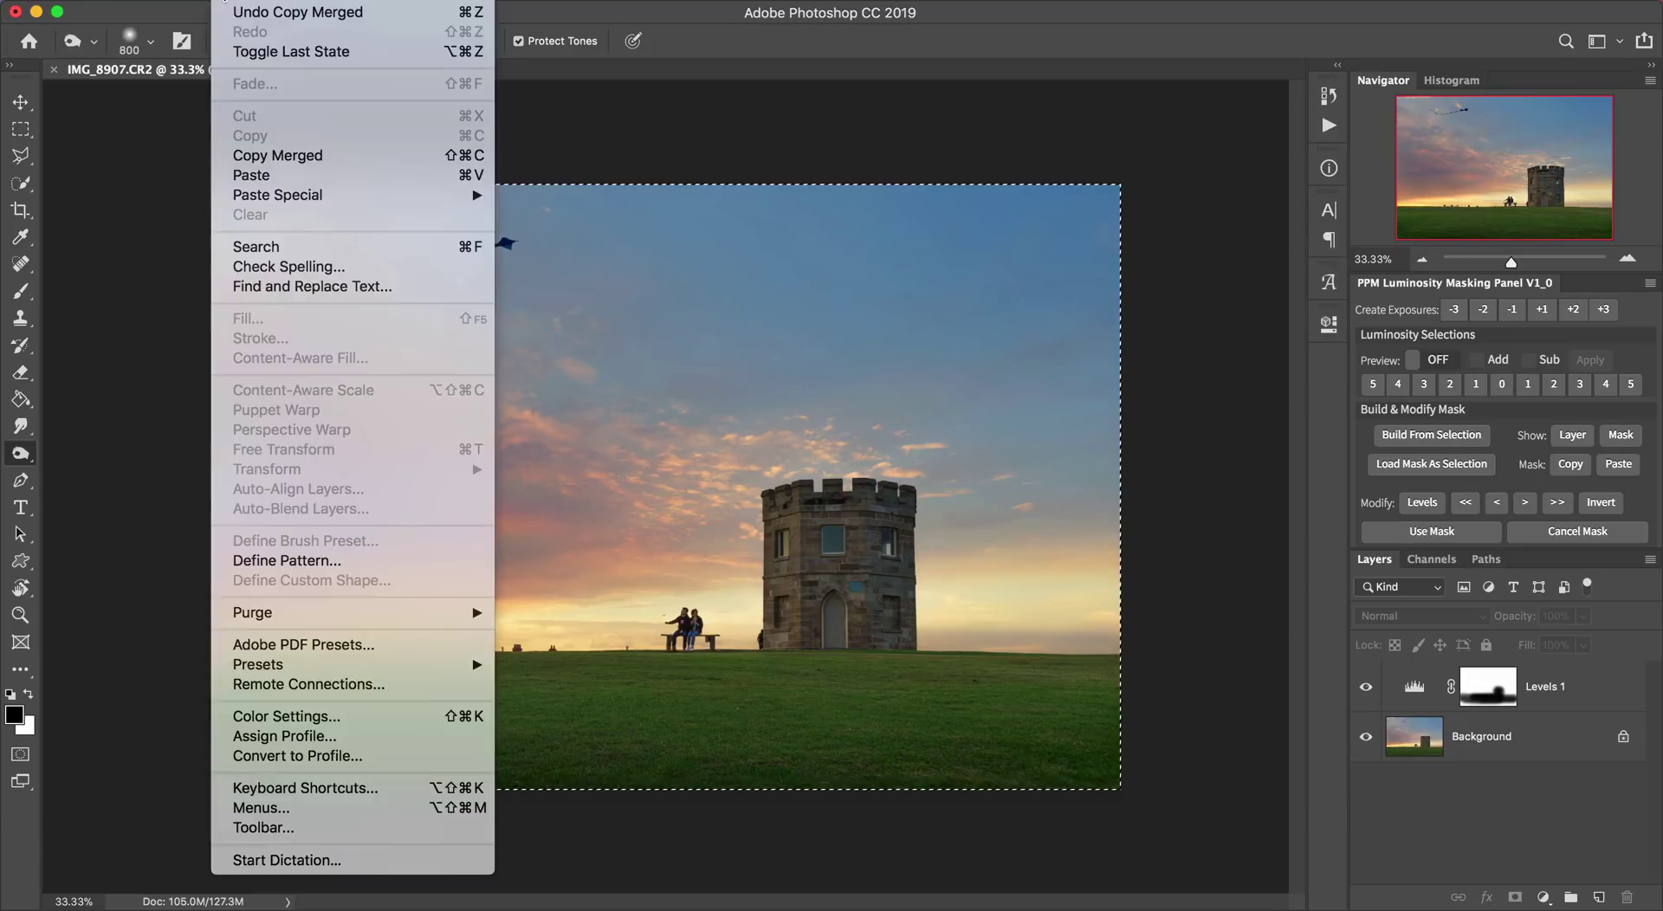
left_click(260, 175)
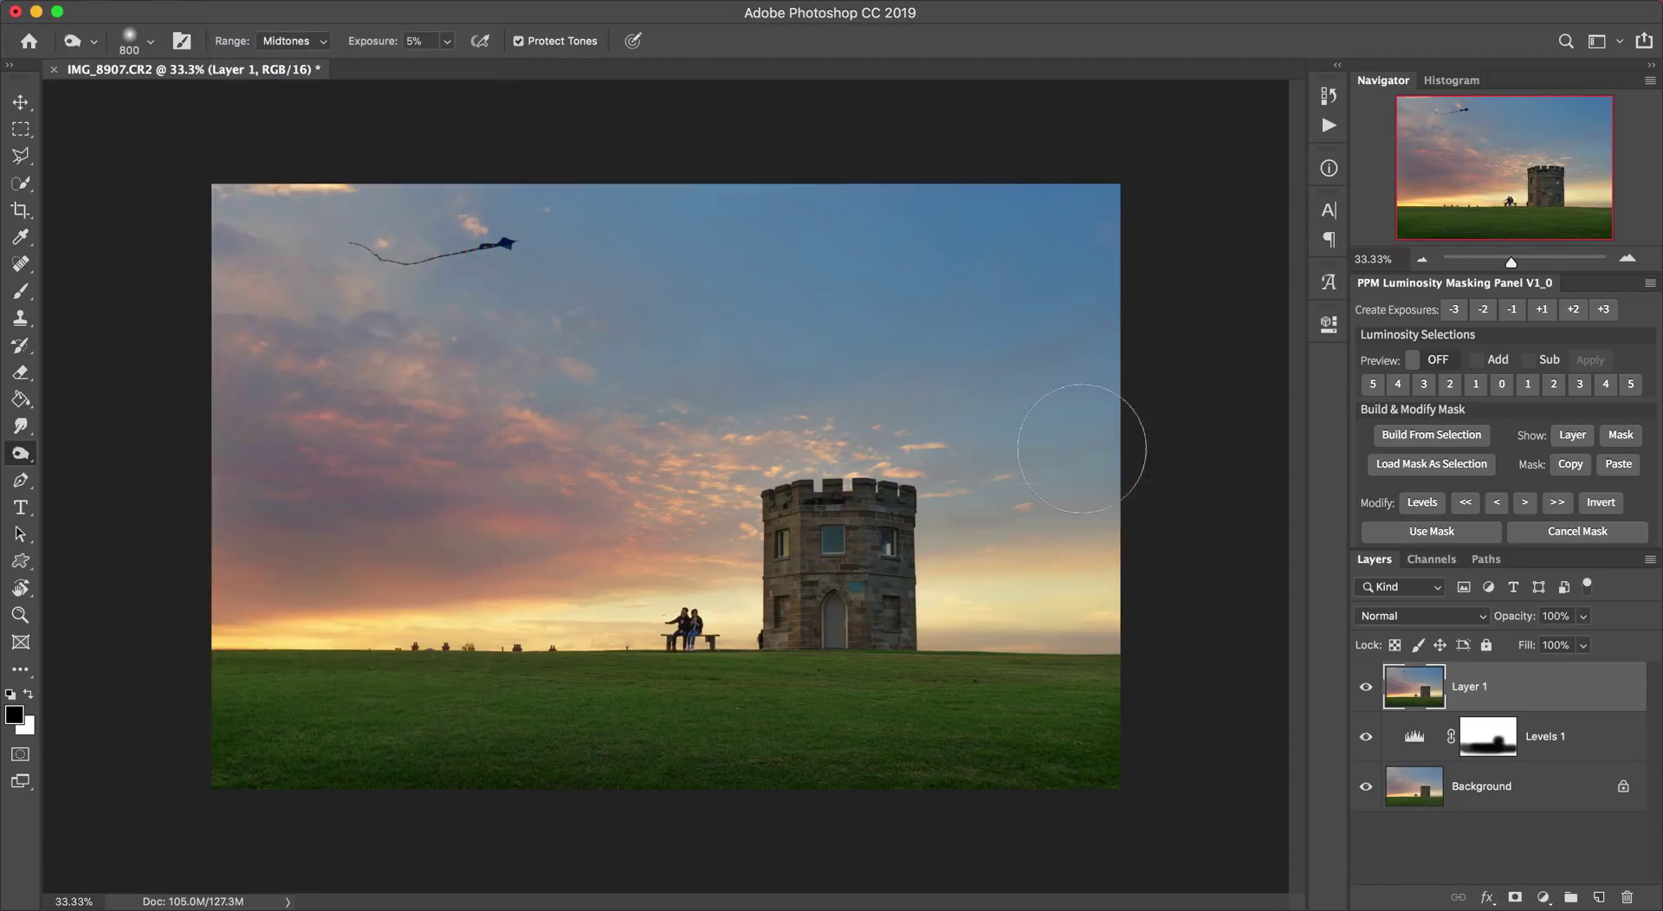
double_click(1473, 689)
type("Sharpening")
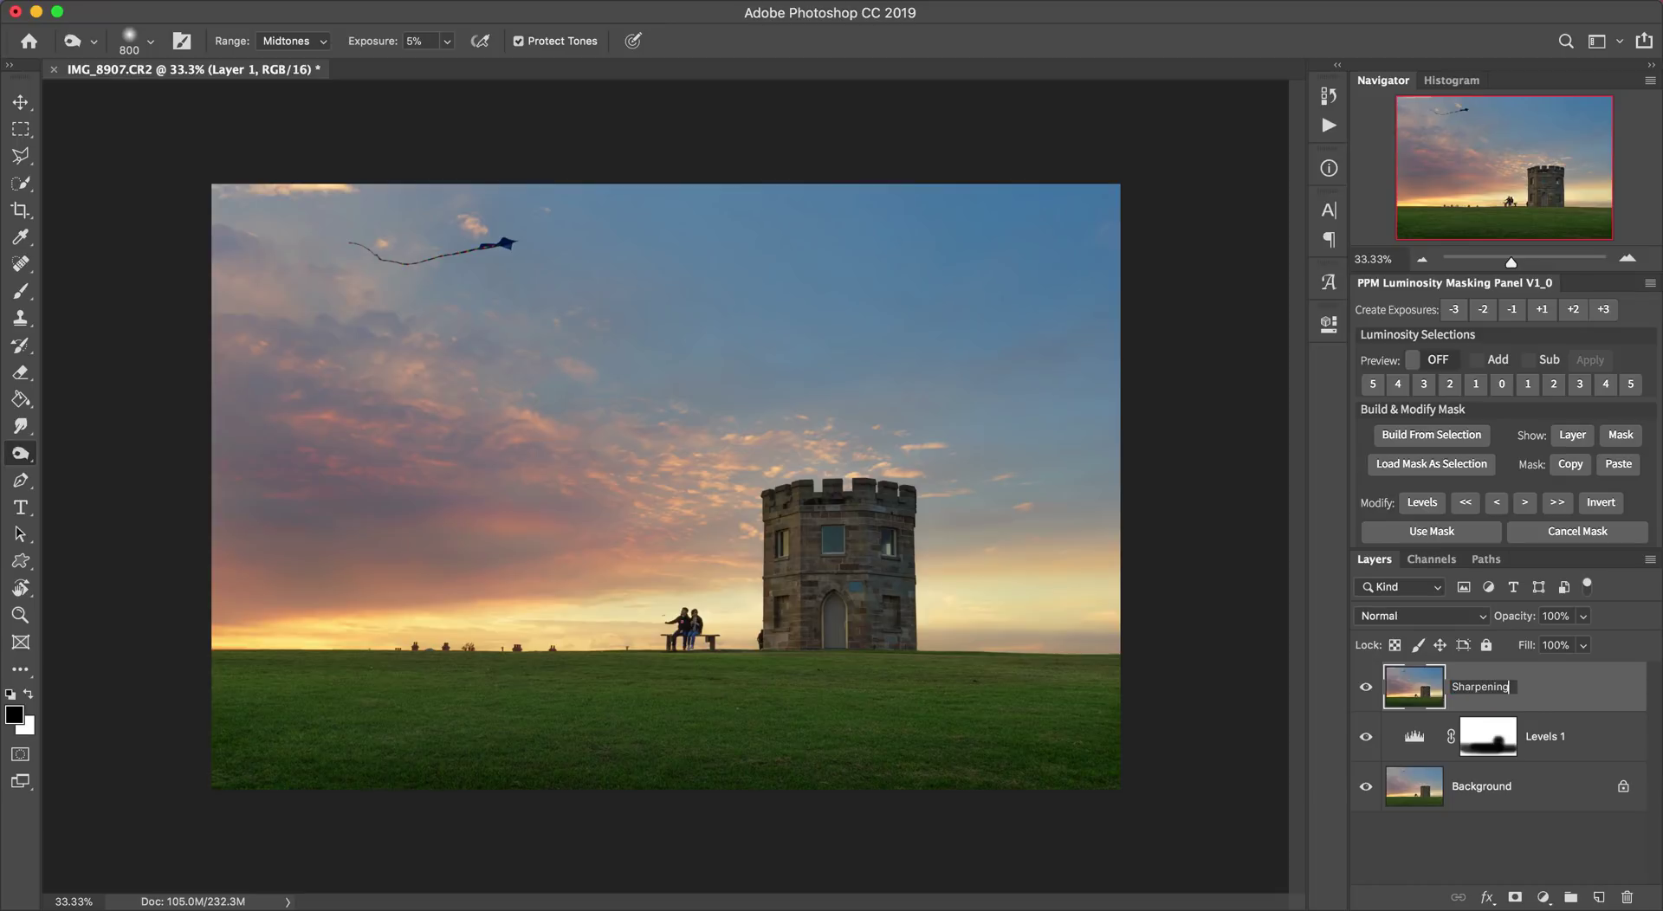
key("Return")
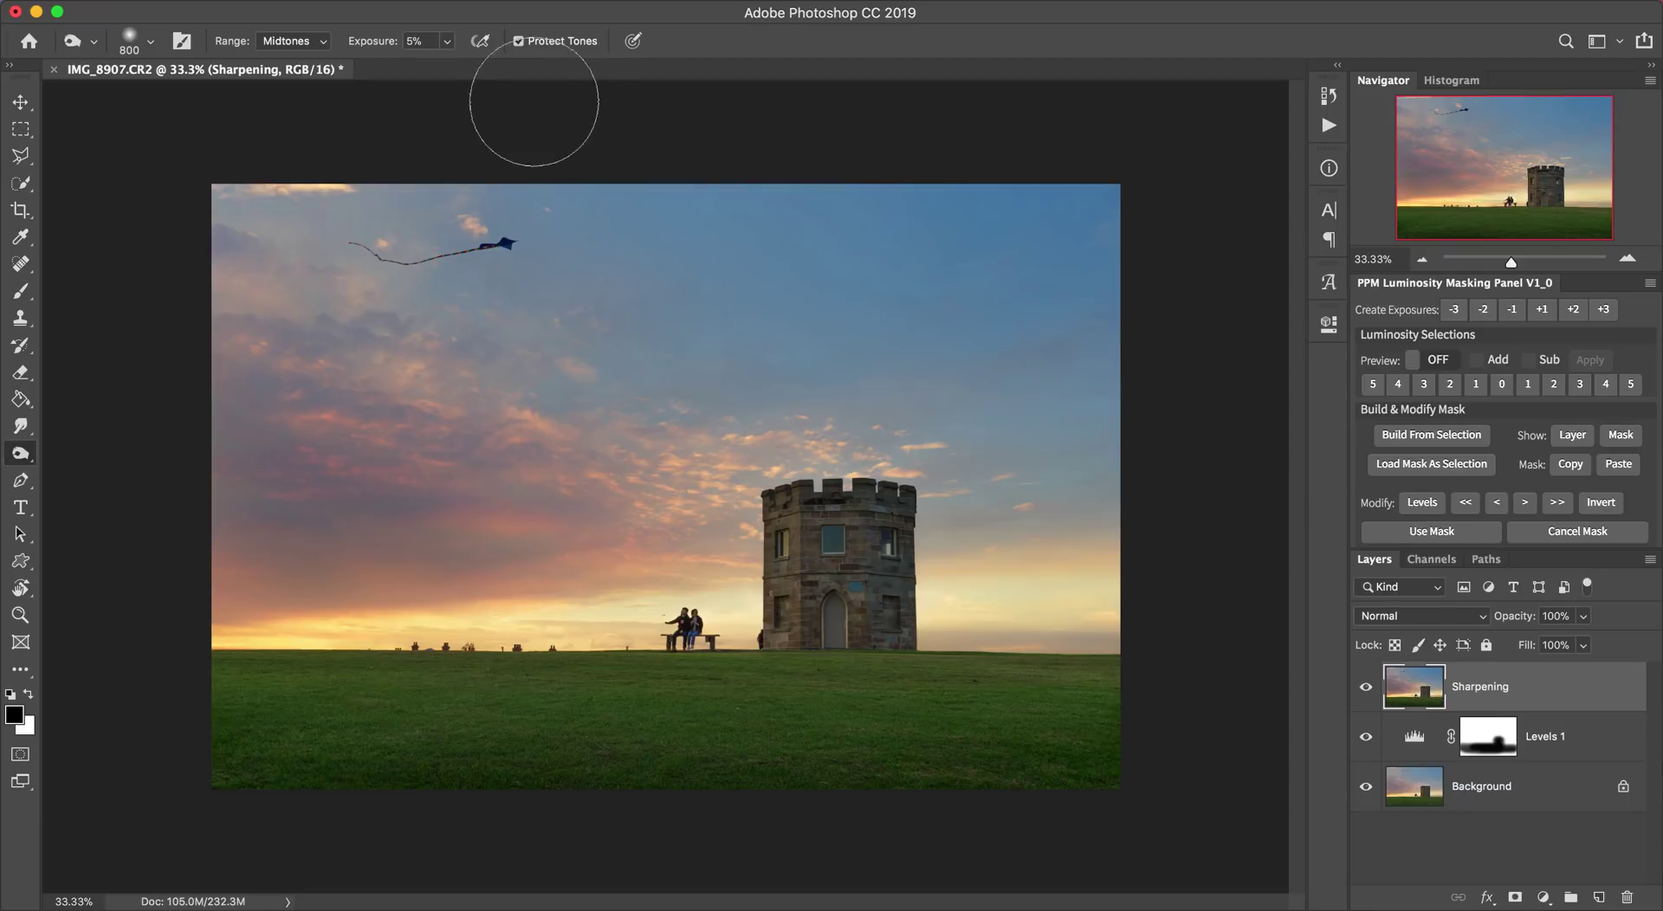
Apply Smart Sharpen to the Sharpening layer with Amount 300 and Radius 1.0.
left_click(525, 1)
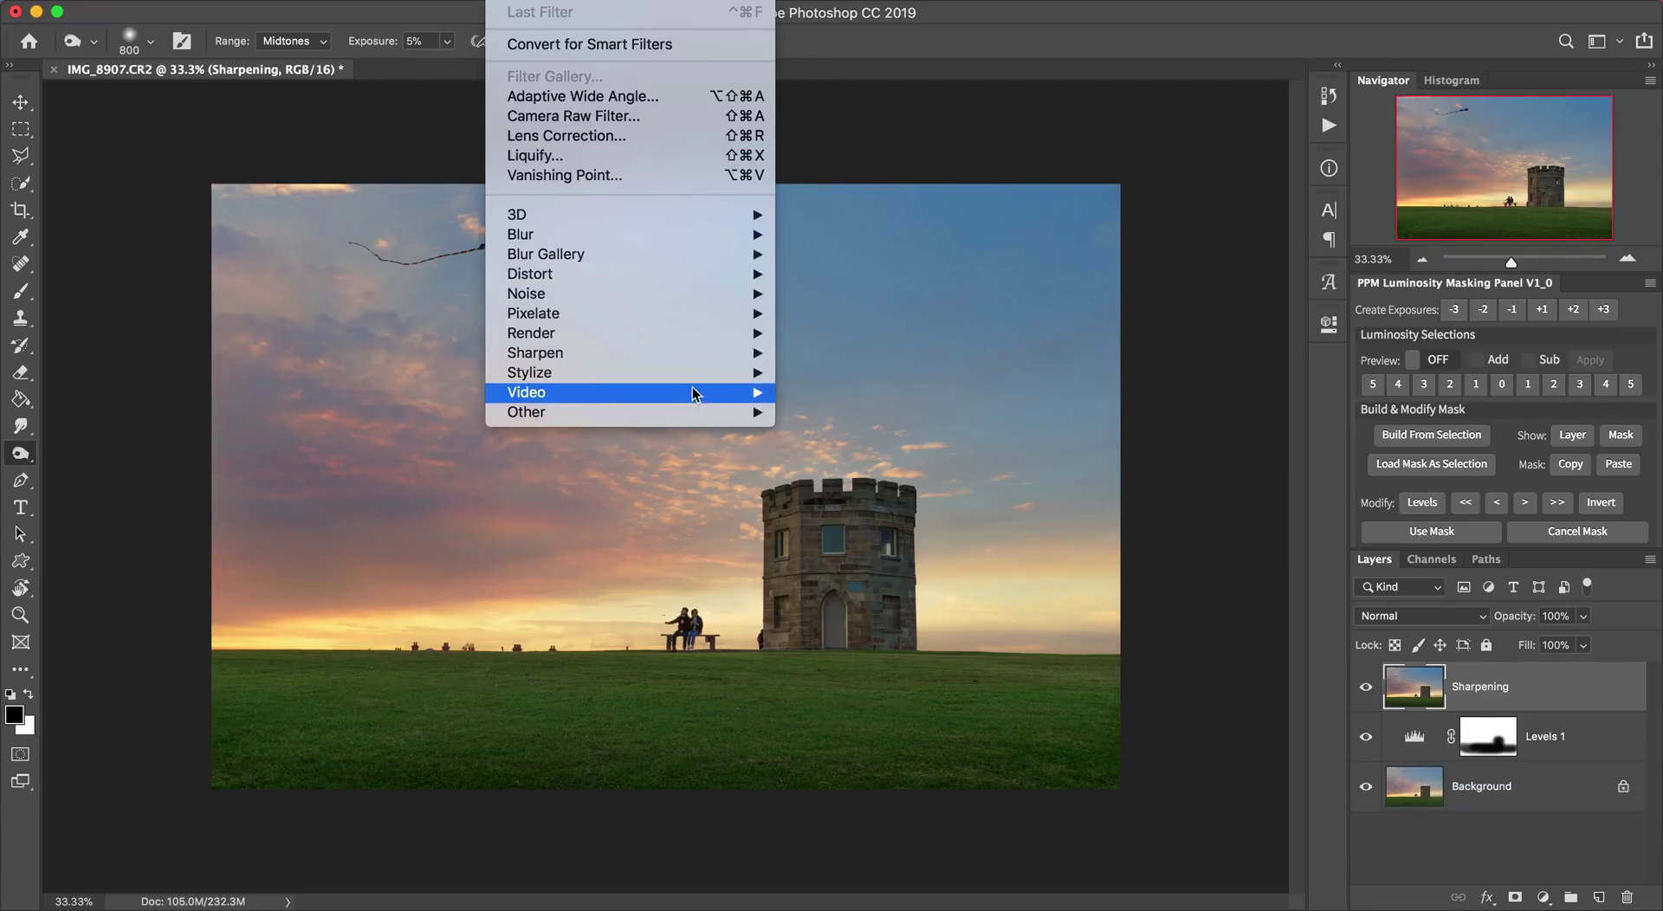
mouse_move(719, 352)
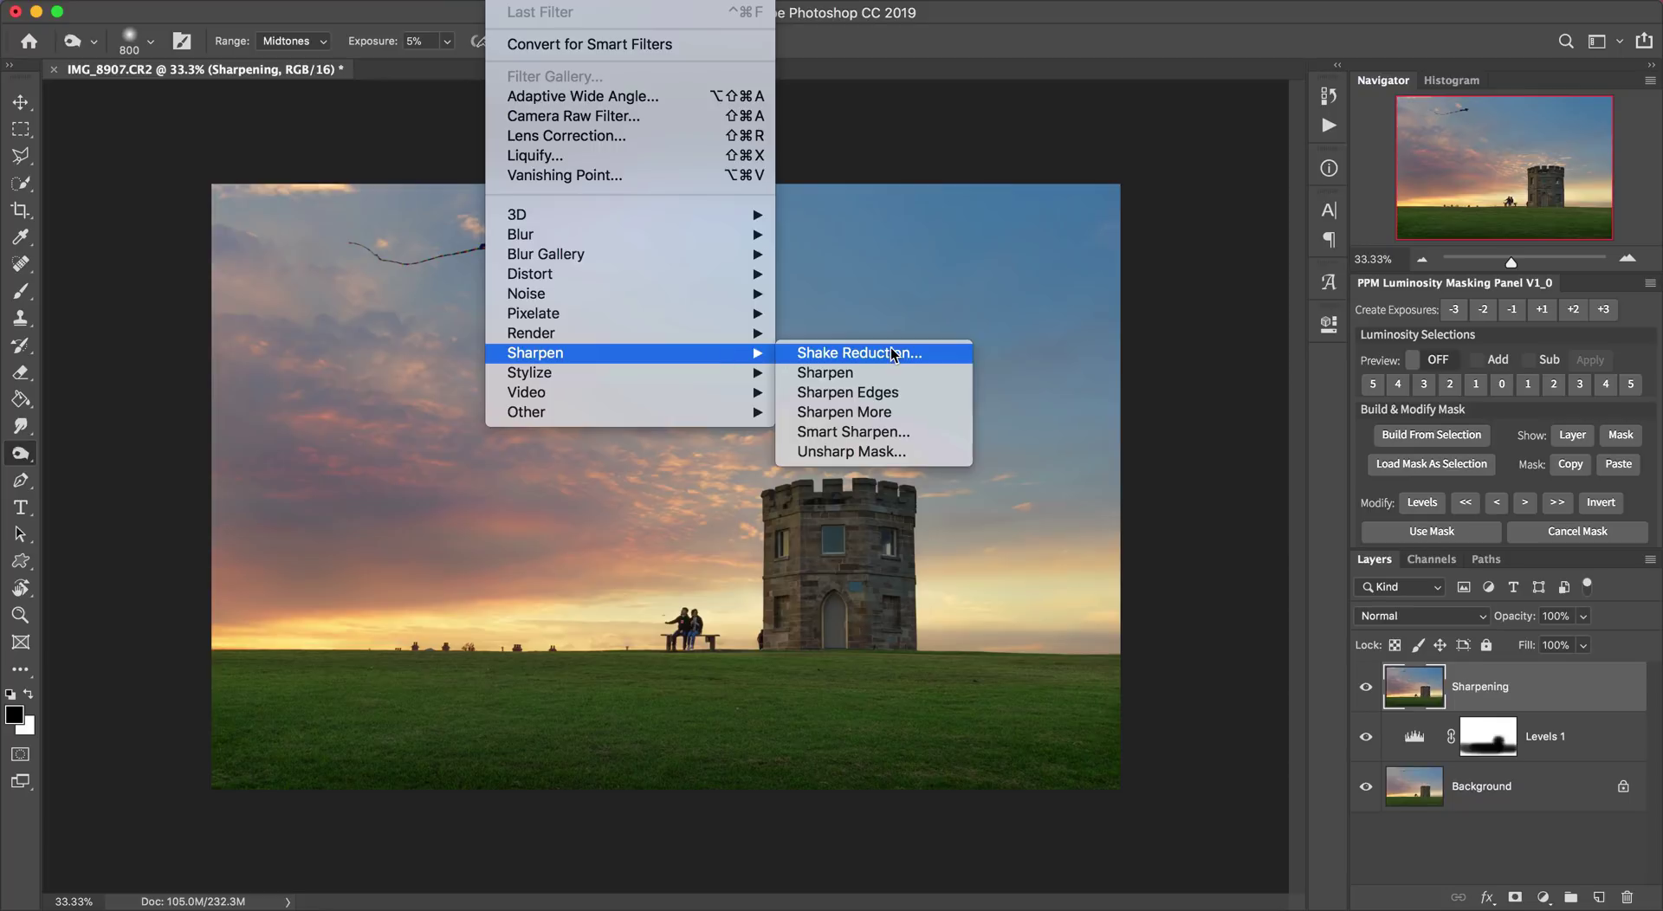
left_click(880, 424)
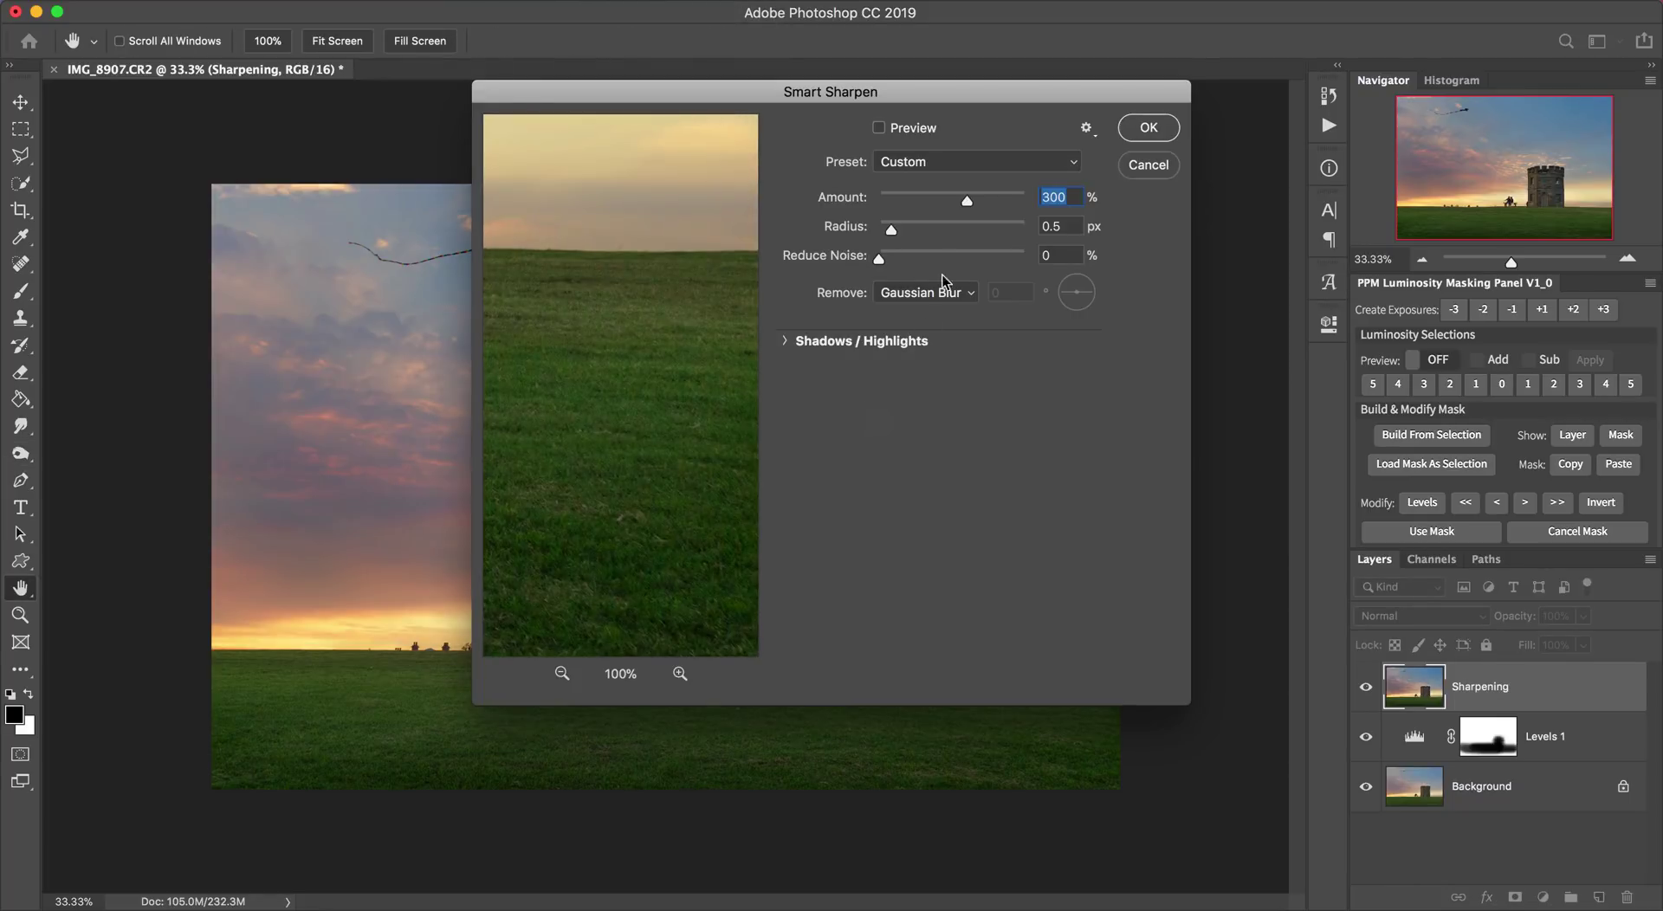
left_click_drag(641, 293, 543, 458)
left_click_drag(679, 398, 564, 484)
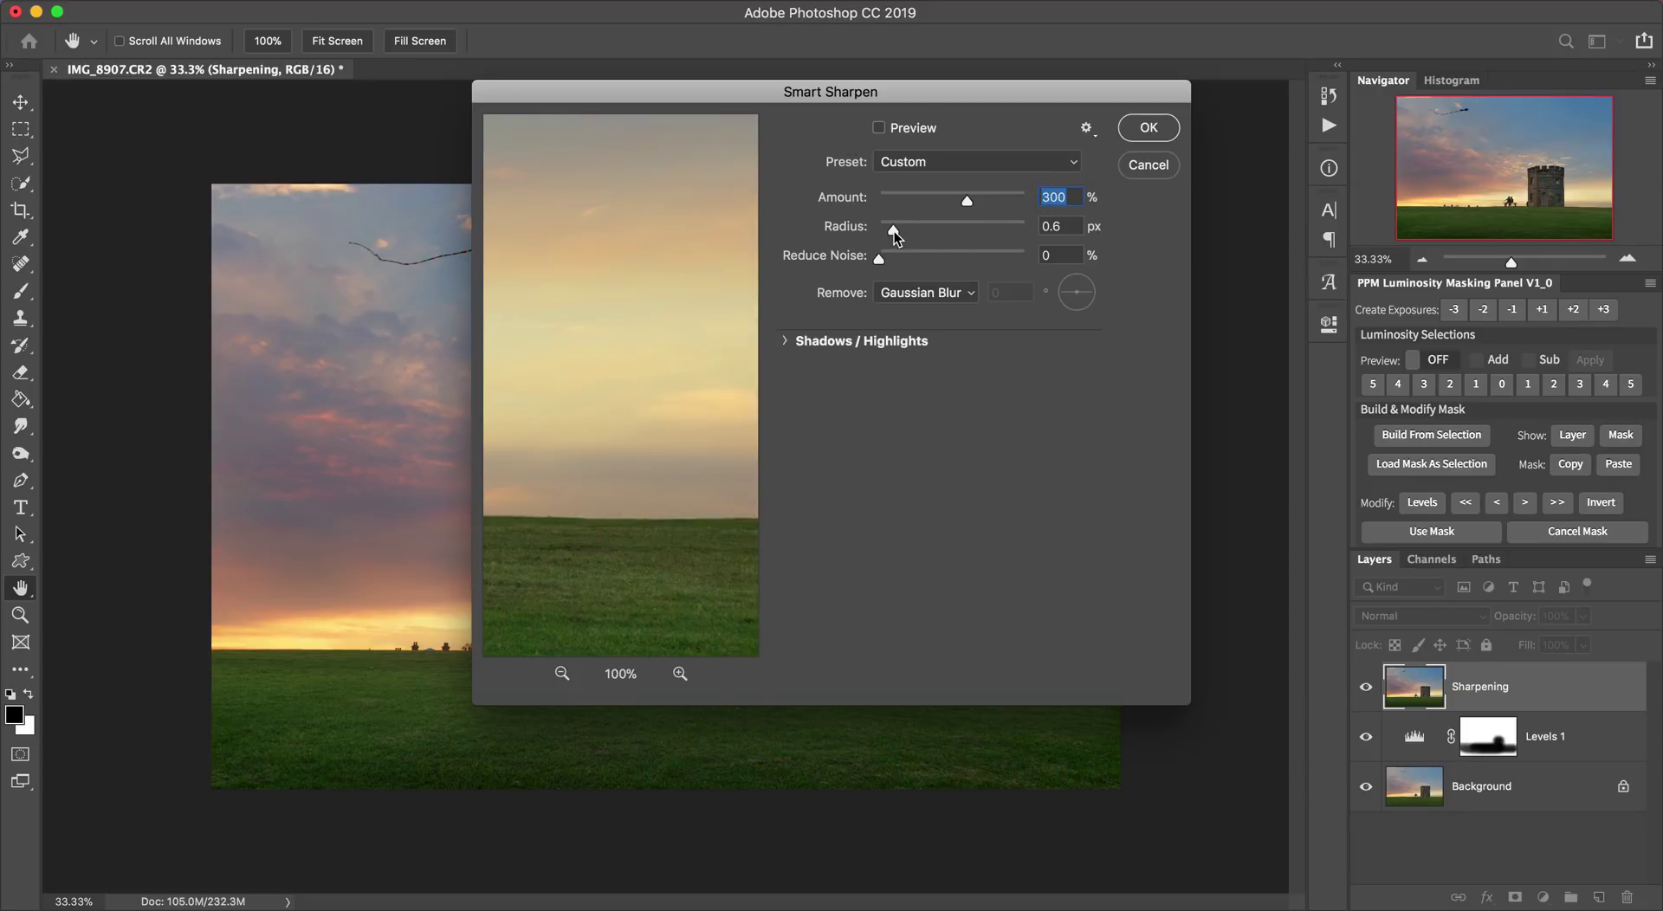
left_click_drag(901, 232, 902, 230)
left_click(1149, 129)
key("o")
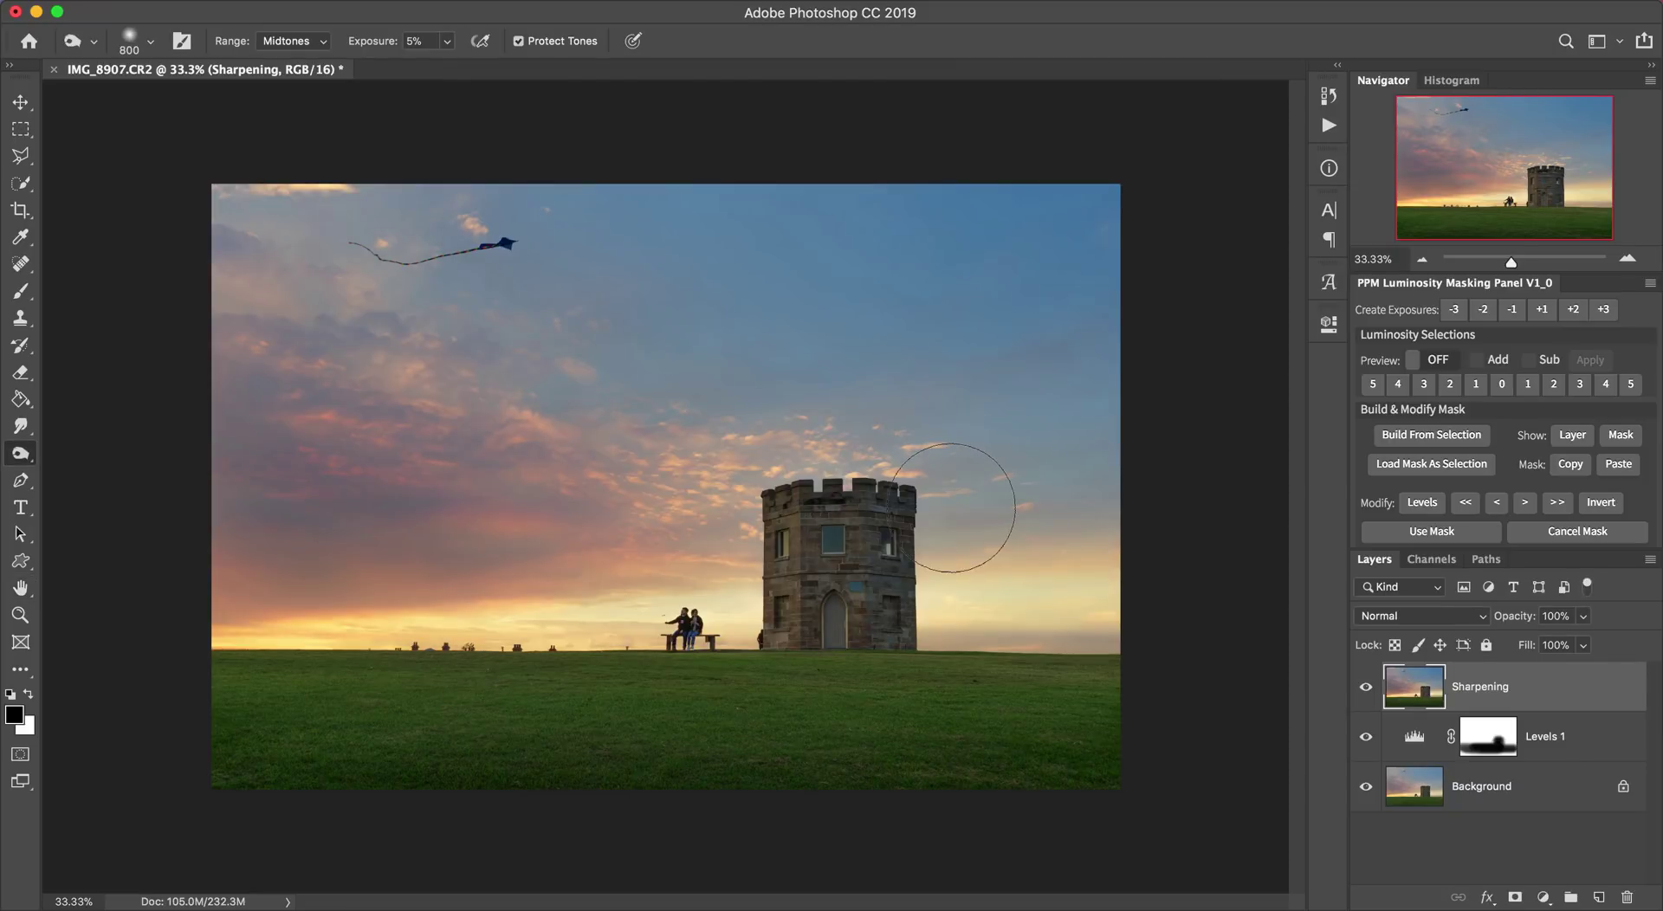
left_click(1367, 688)
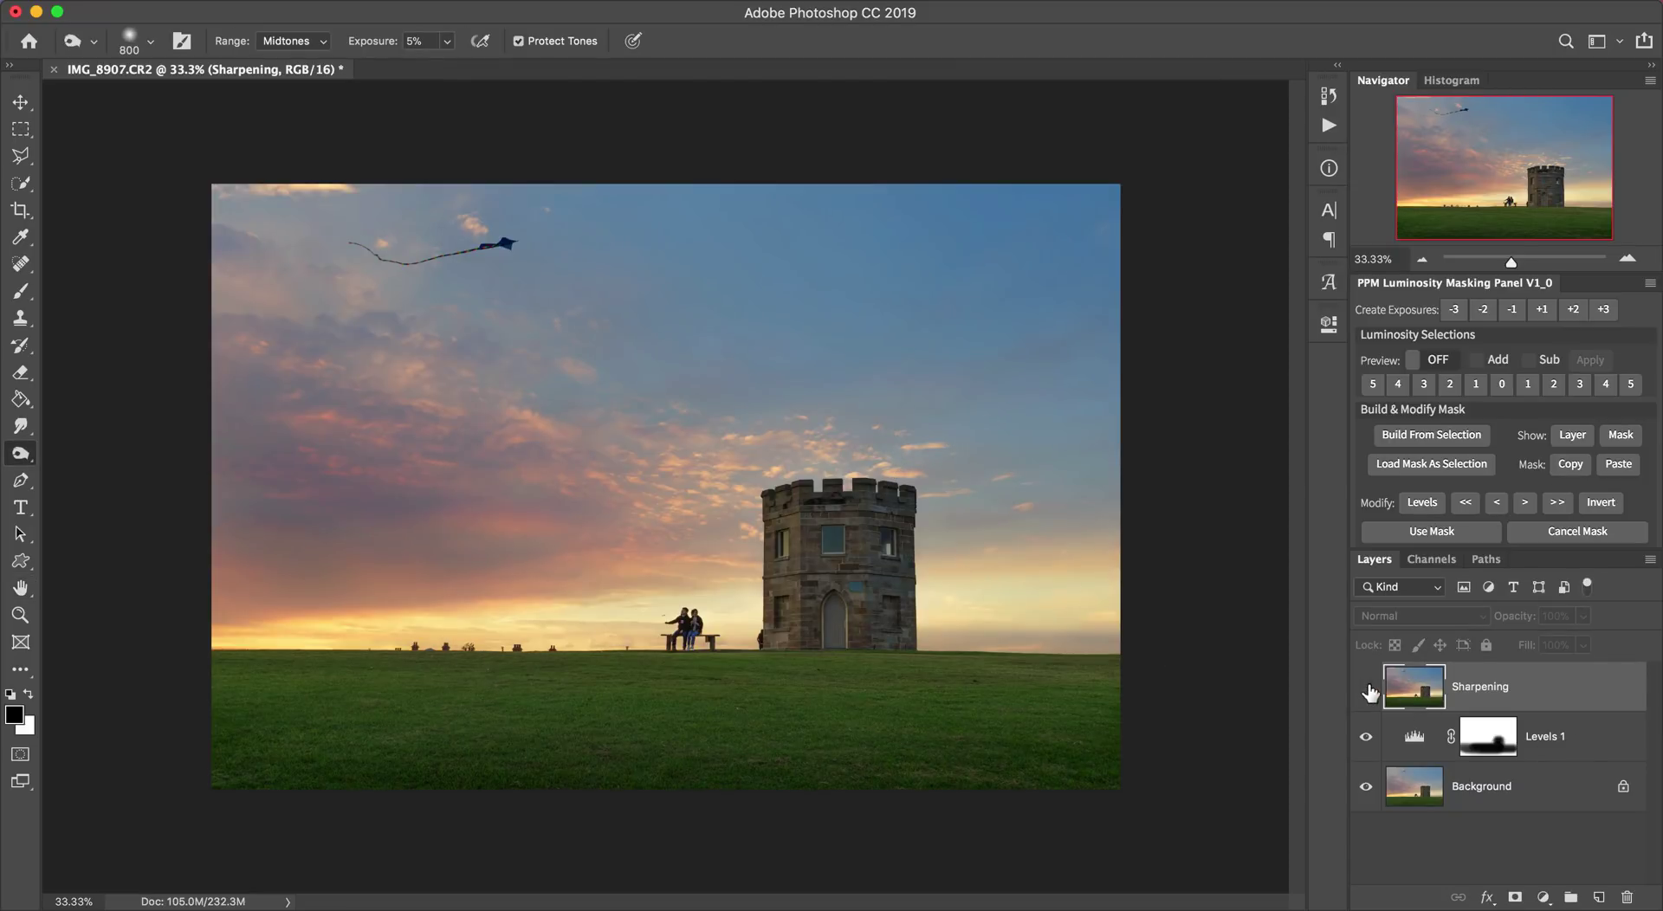
left_click(1367, 688)
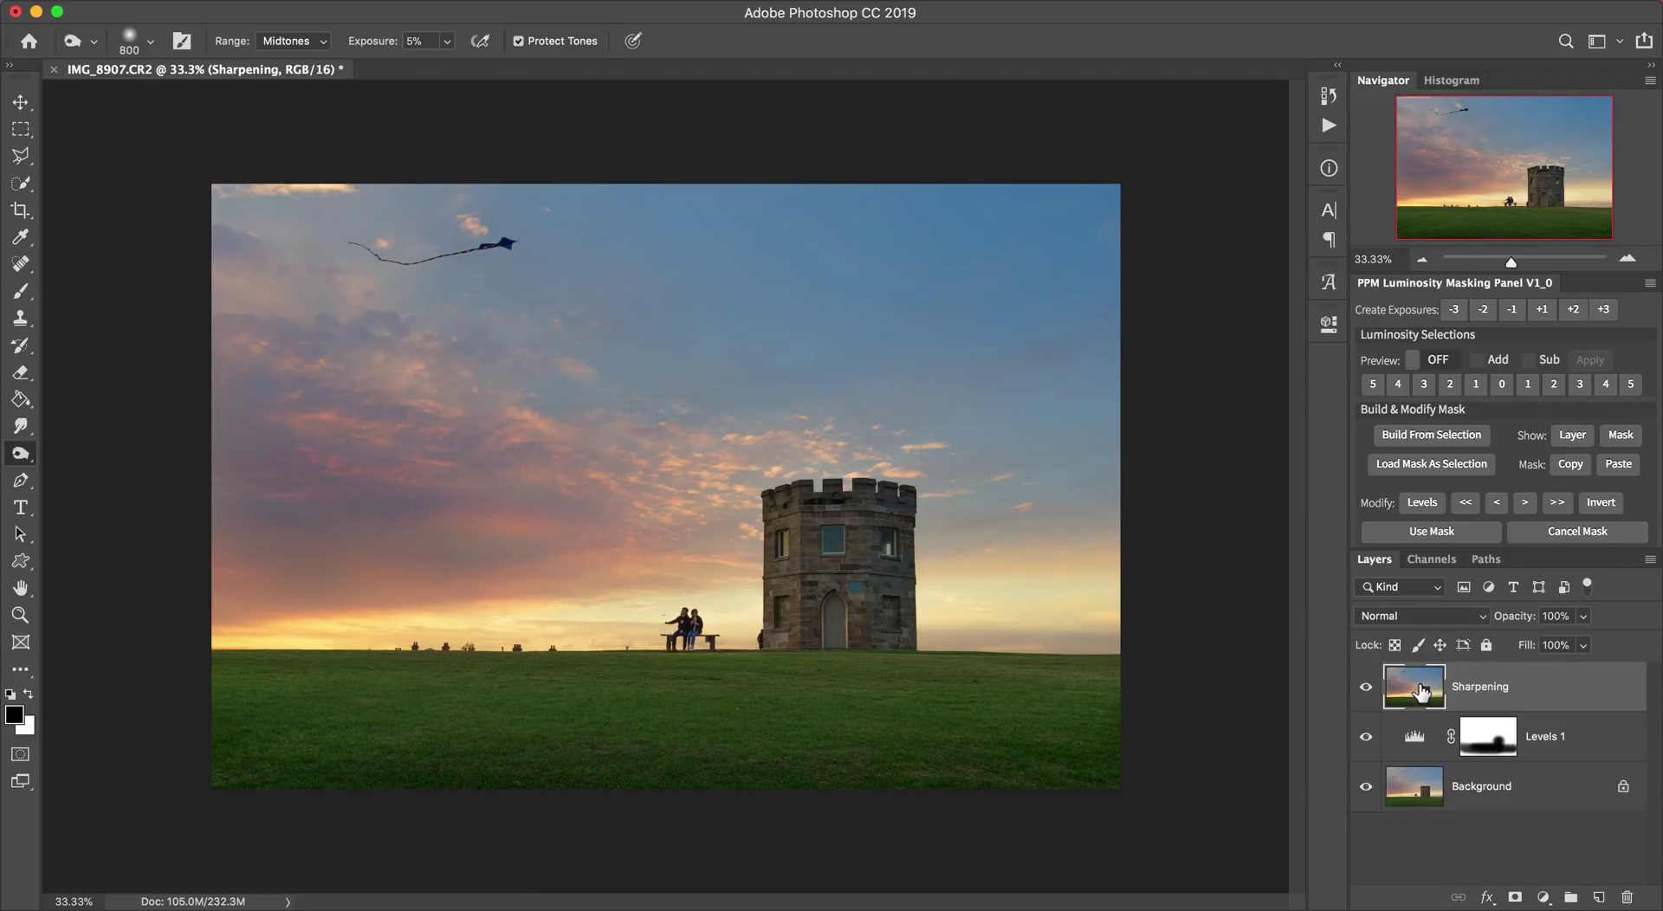
left_click(1628, 259)
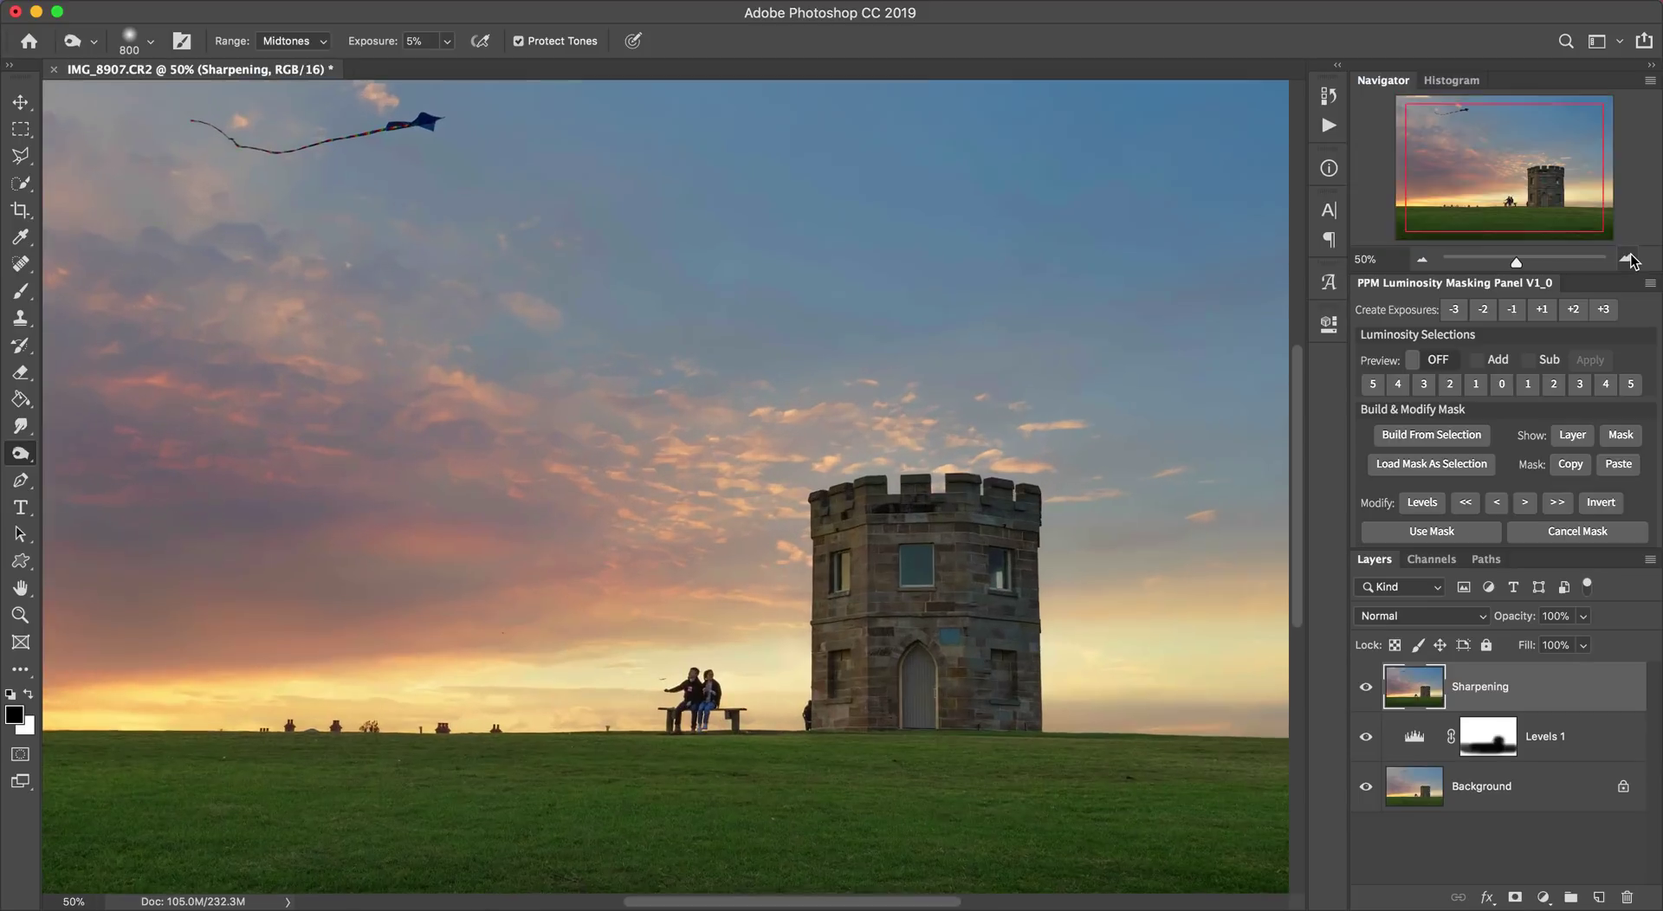
key("super+plus")
key("super+plus")
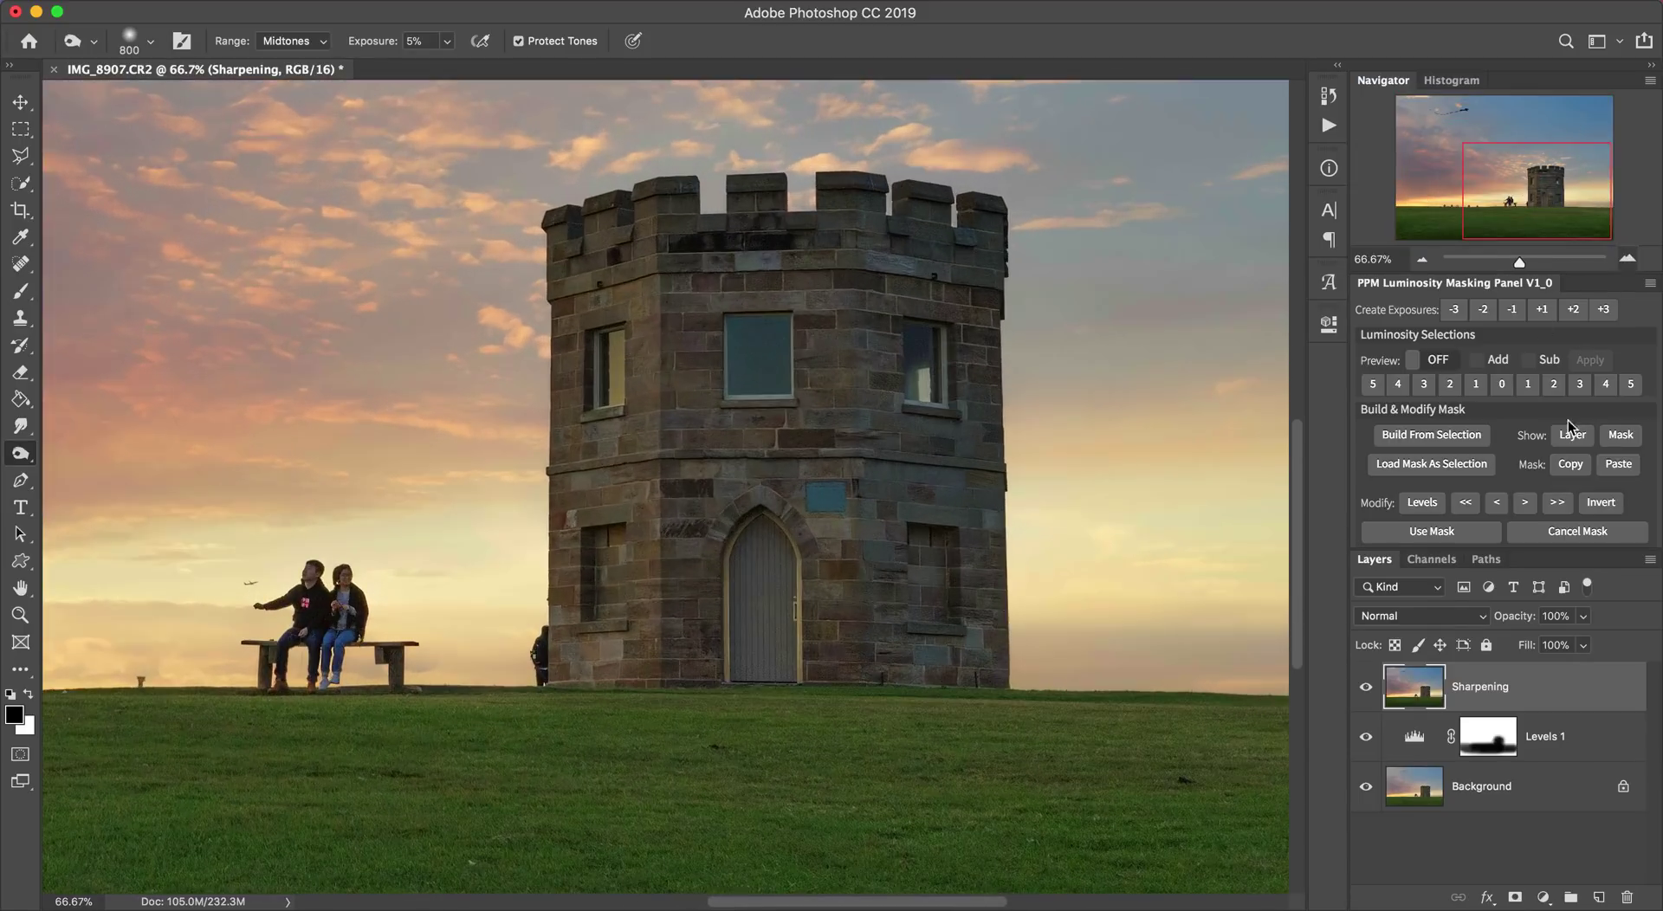
left_click(1365, 690)
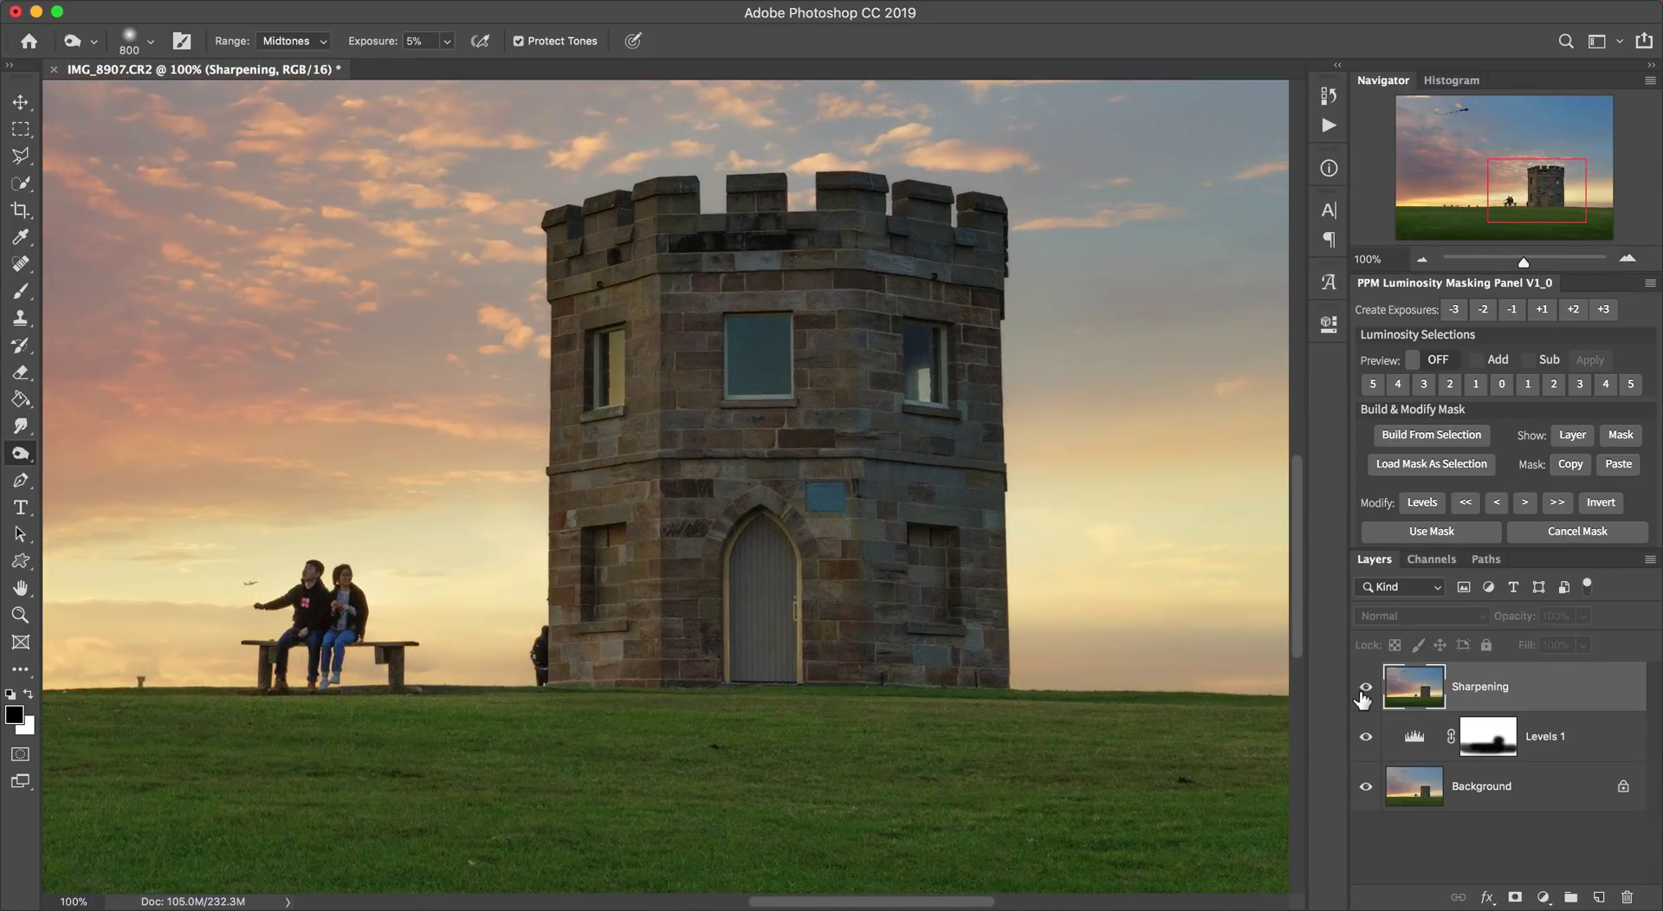
left_click(1366, 690)
left_click(1366, 689)
left_click(1366, 690)
left_click(1366, 690)
left_click(1366, 690)
left_click(1365, 690)
left_click(1366, 690)
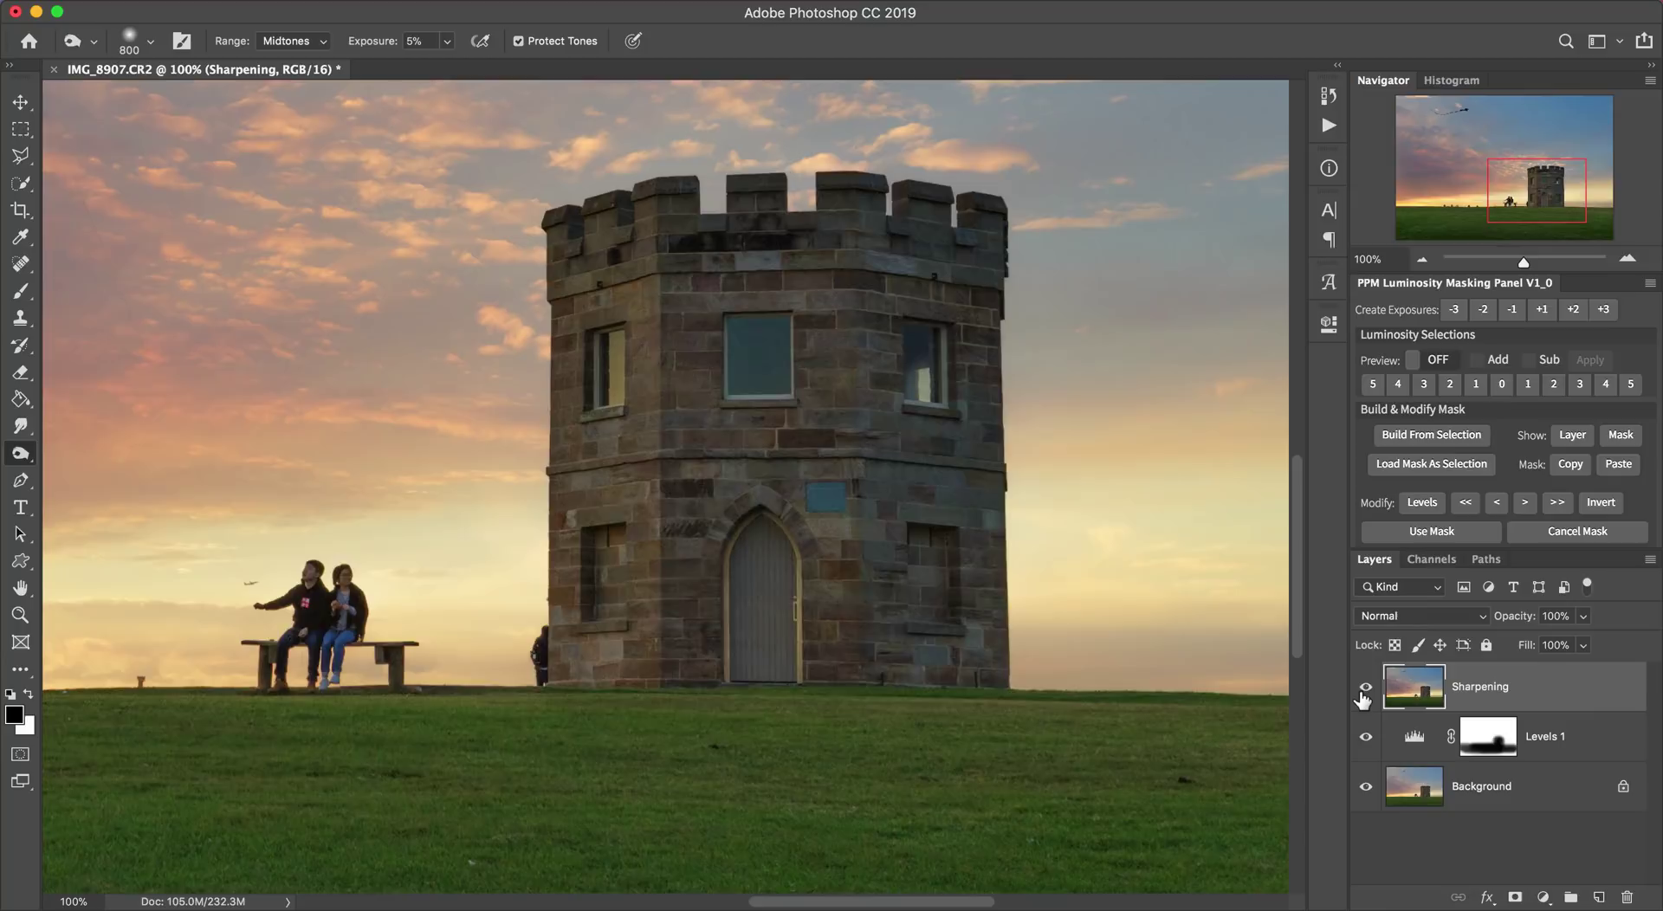
left_click(1422, 255)
left_click(1422, 255)
left_click(1422, 258)
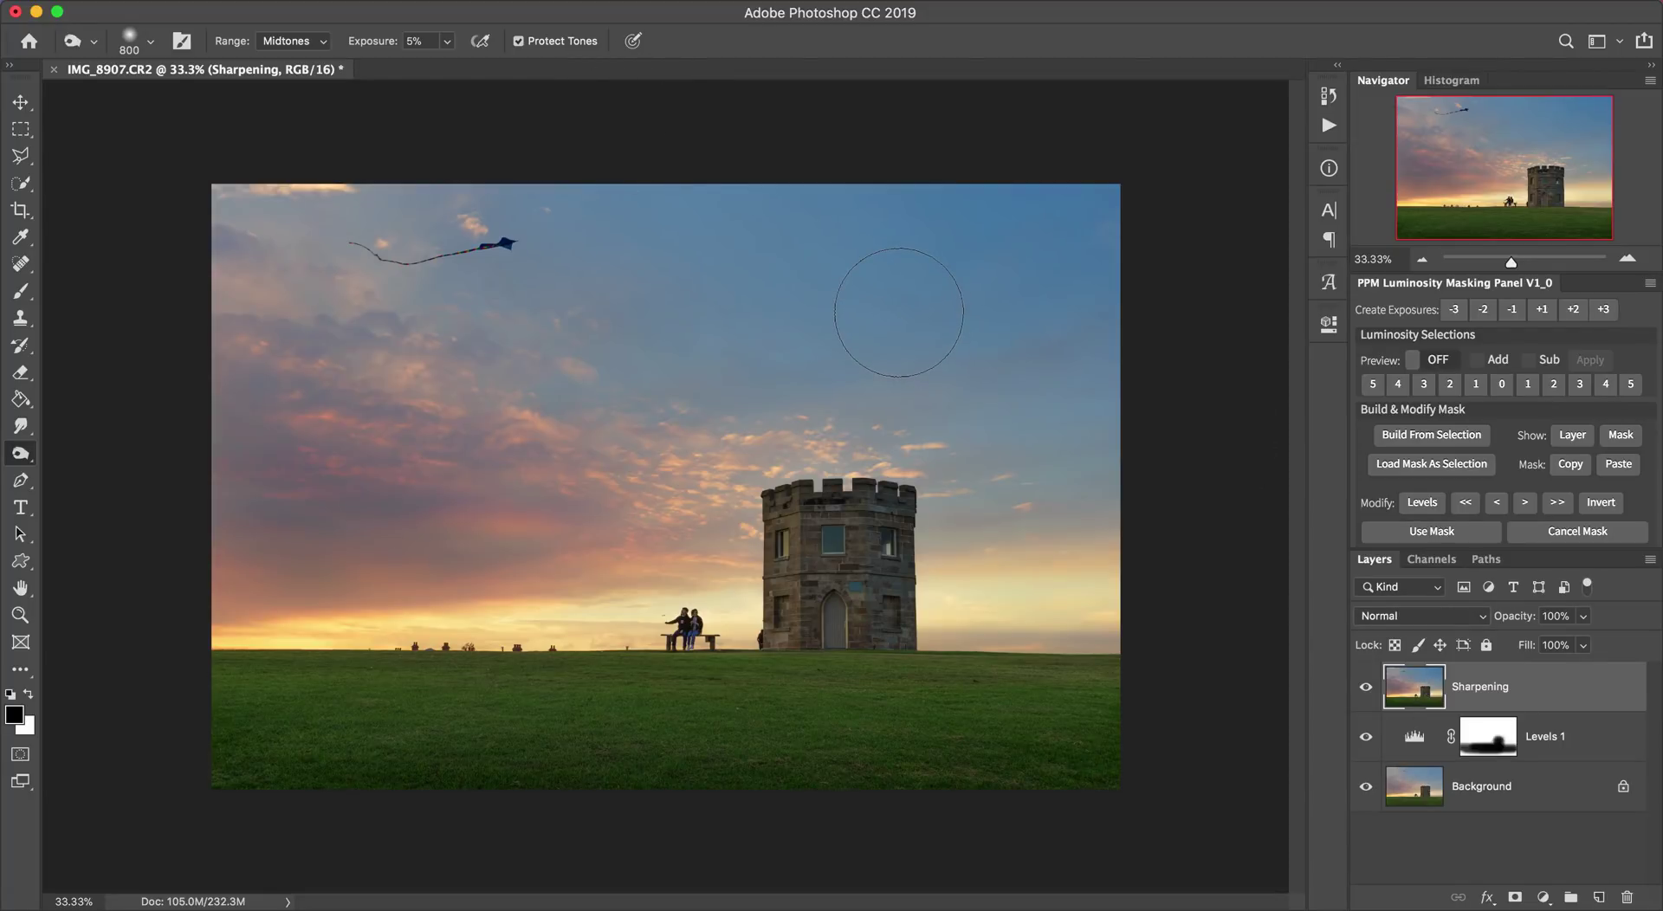
left_click(1368, 688)
Convert the Sharpening layer into a smart object from its context menu.
right_click(1428, 691)
right_click(1532, 680)
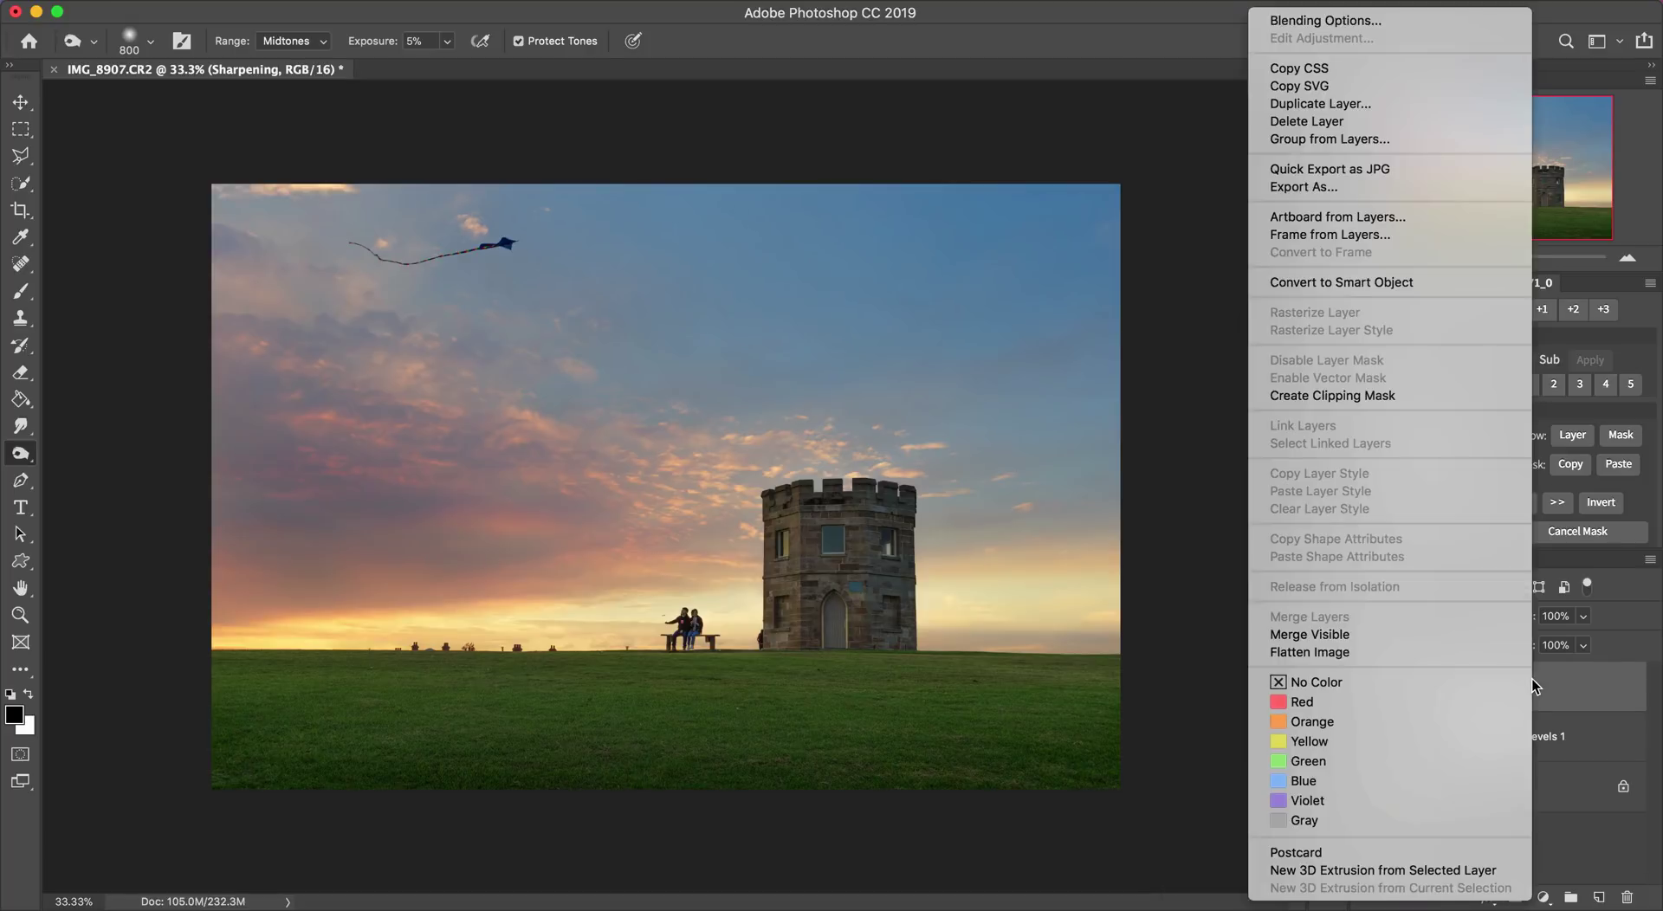
left_click(1307, 283)
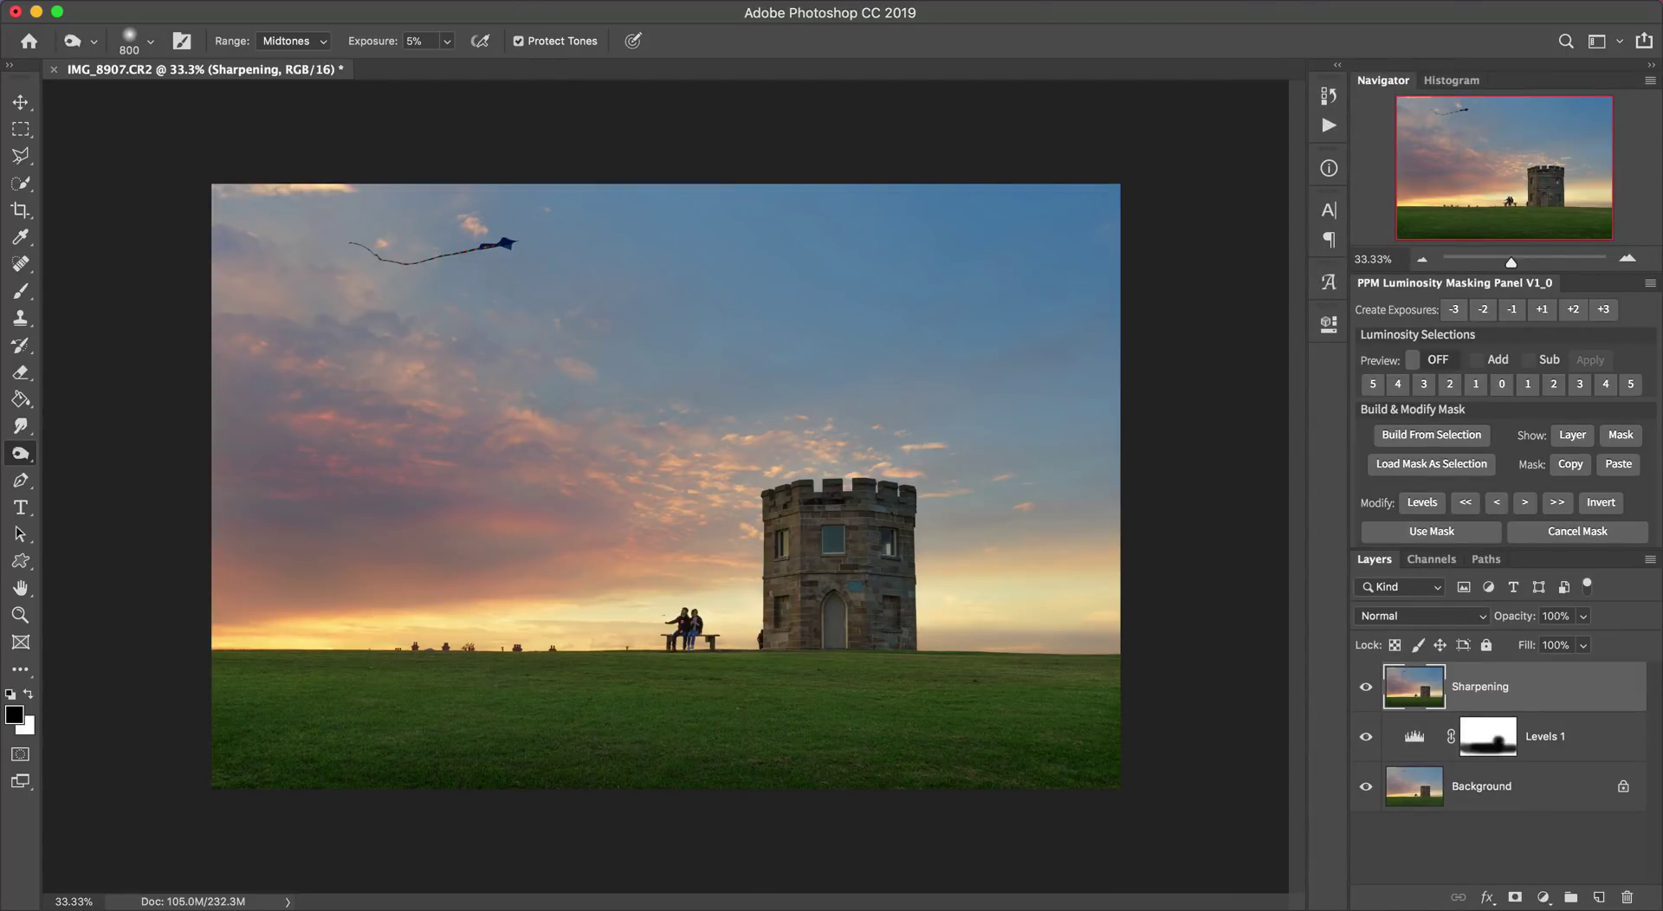
left_click(520, 2)
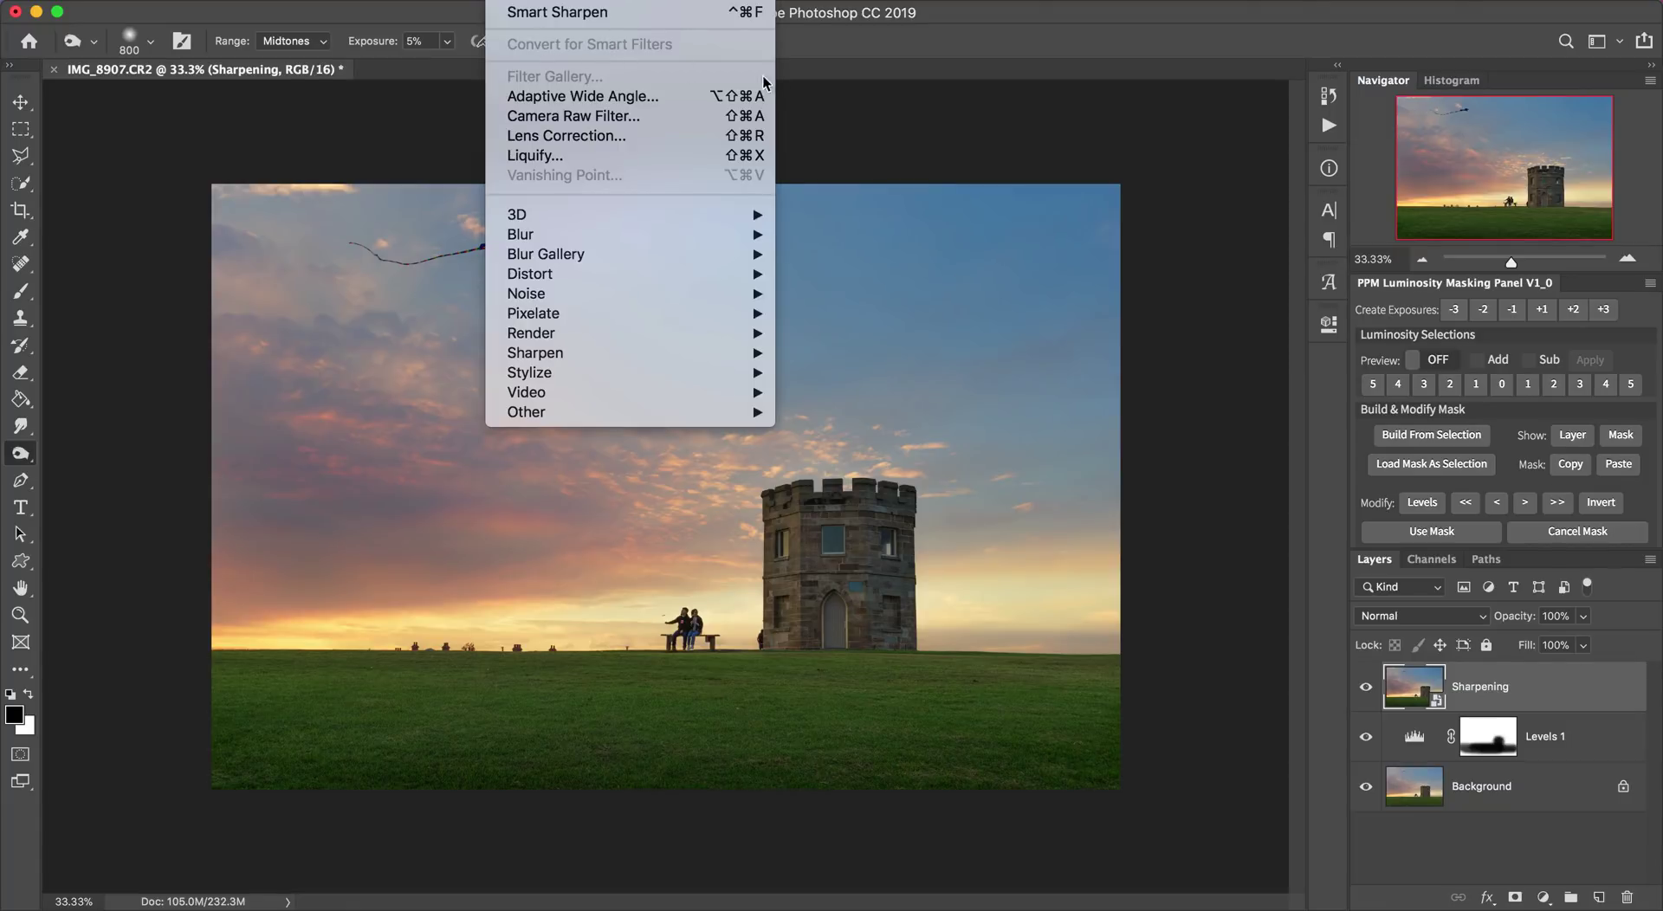
left_click(1551, 683)
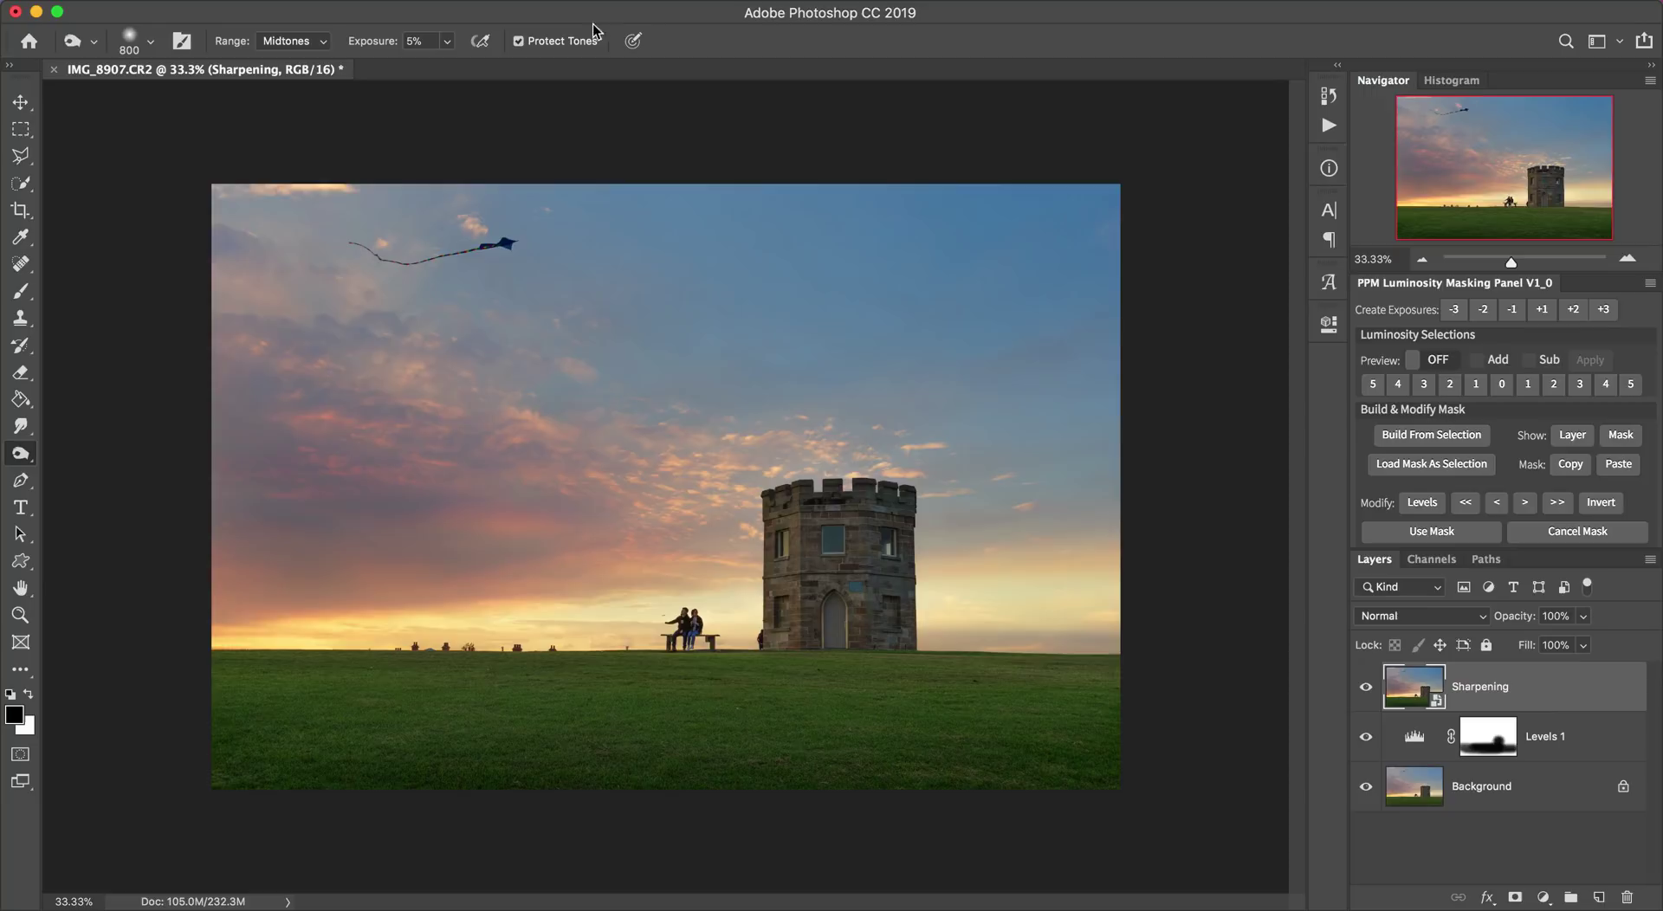
Apply Smart Sharpen (300%, 1.0 px) to the Sharpening smart object as a smart filter.
left_click(509, 2)
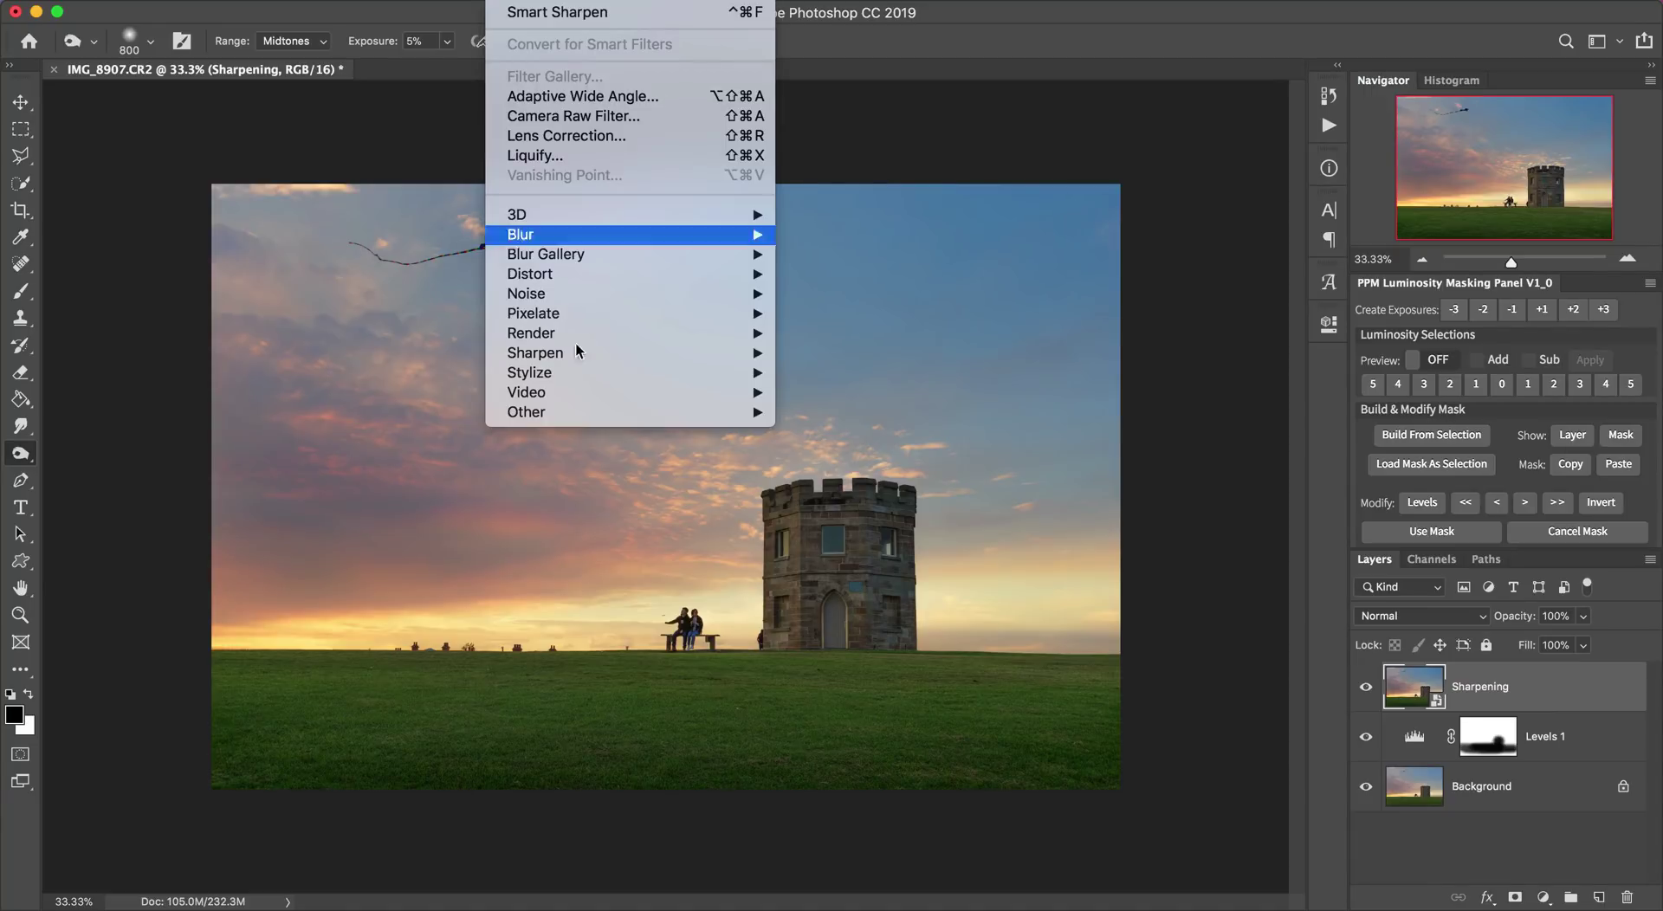
mouse_move(642, 352)
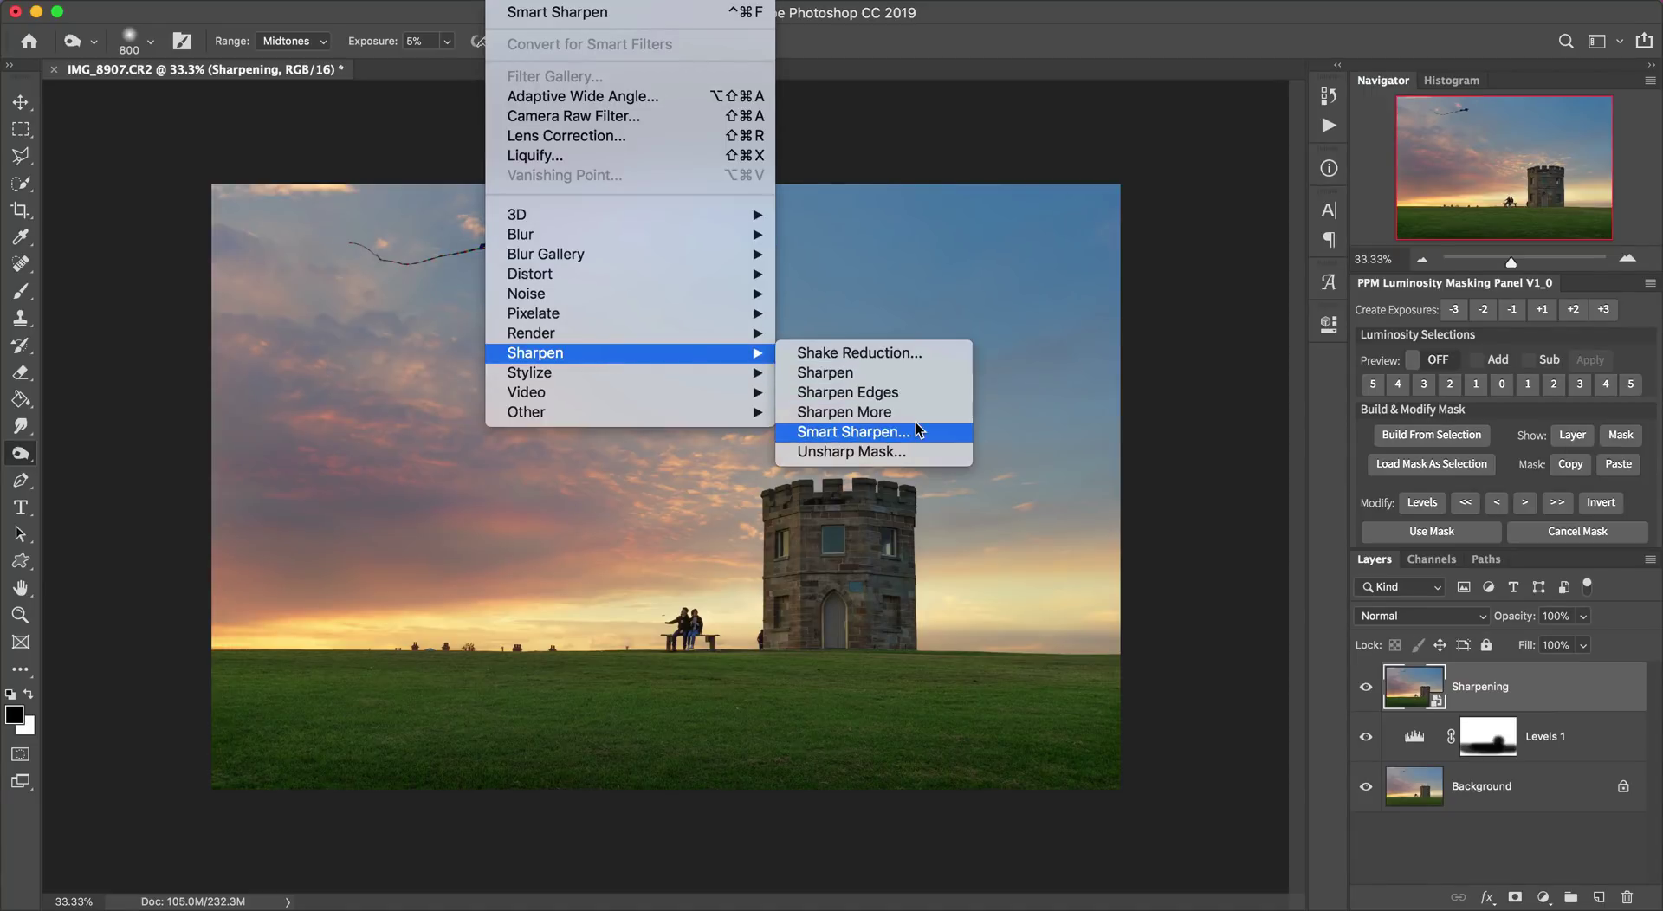
left_click(844, 433)
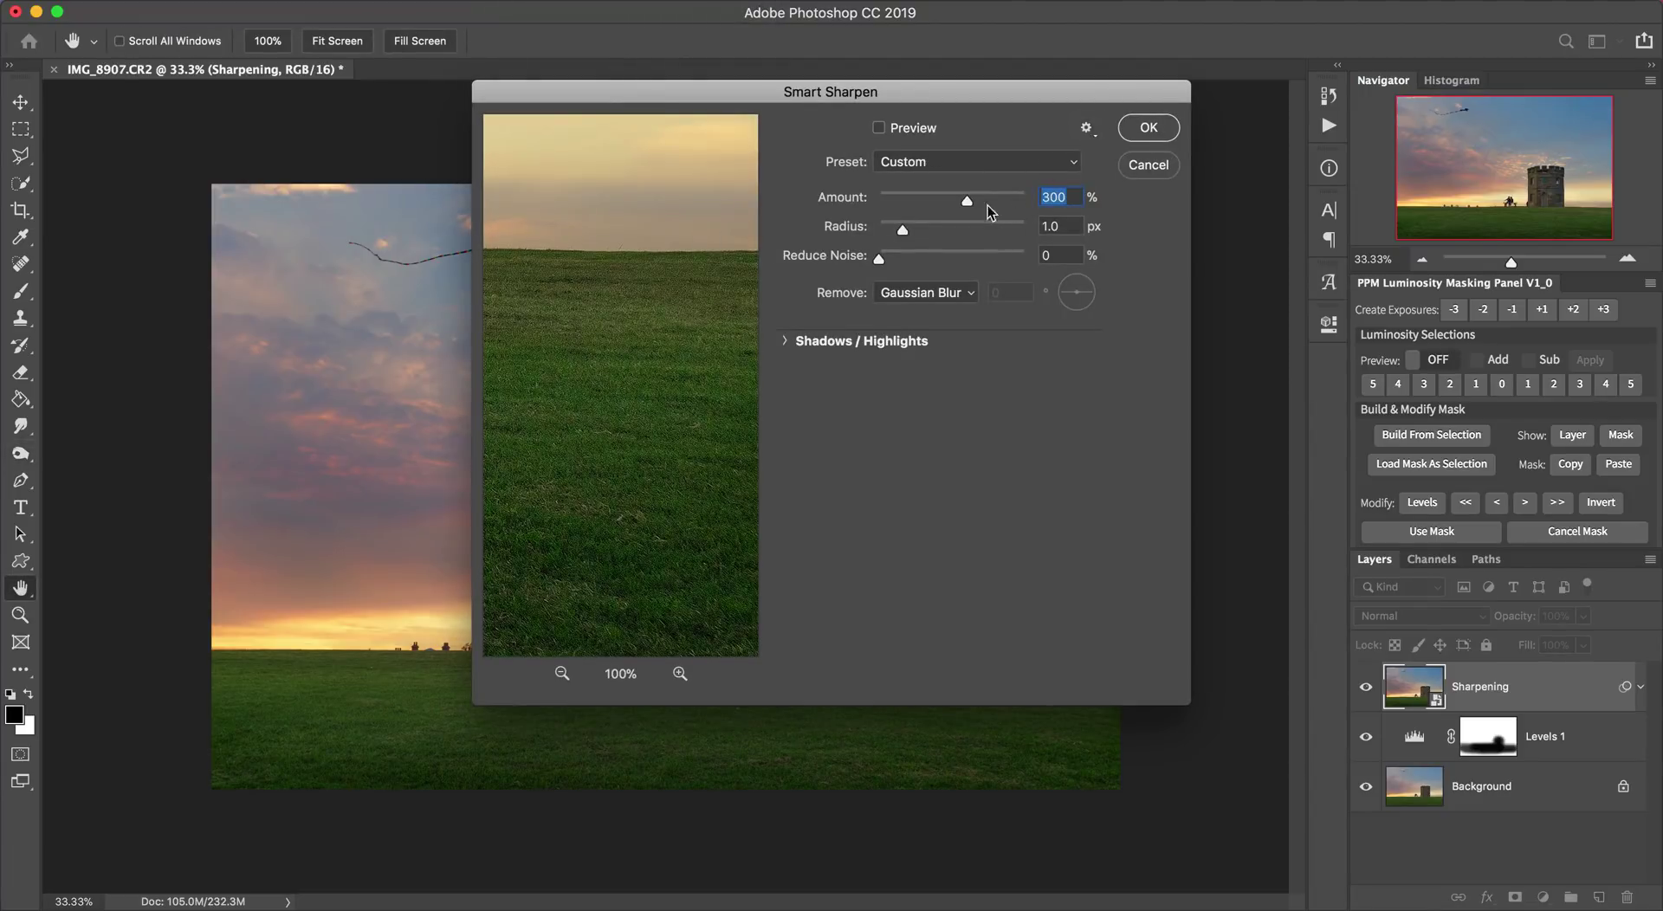
left_click(1148, 130)
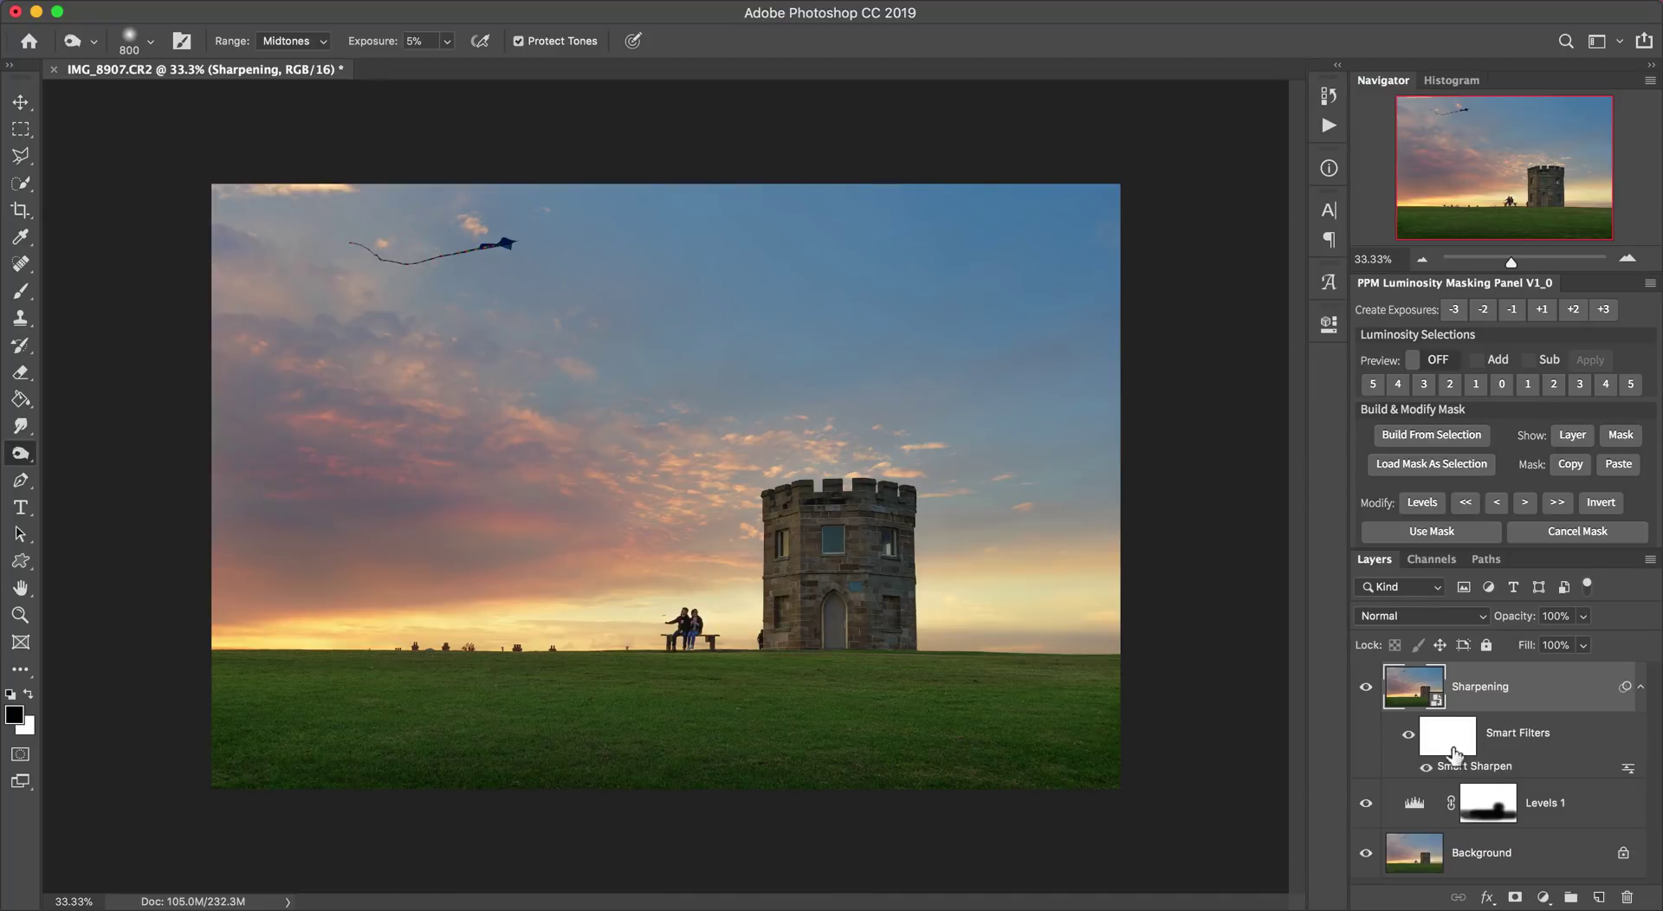
Compare the smart filter on and off, lower Smart Sharpen Amount to 234, and select the filter mask.
left_click(1408, 737)
left_click(1408, 738)
left_click(1408, 738)
left_click(1408, 737)
double_click(1494, 775)
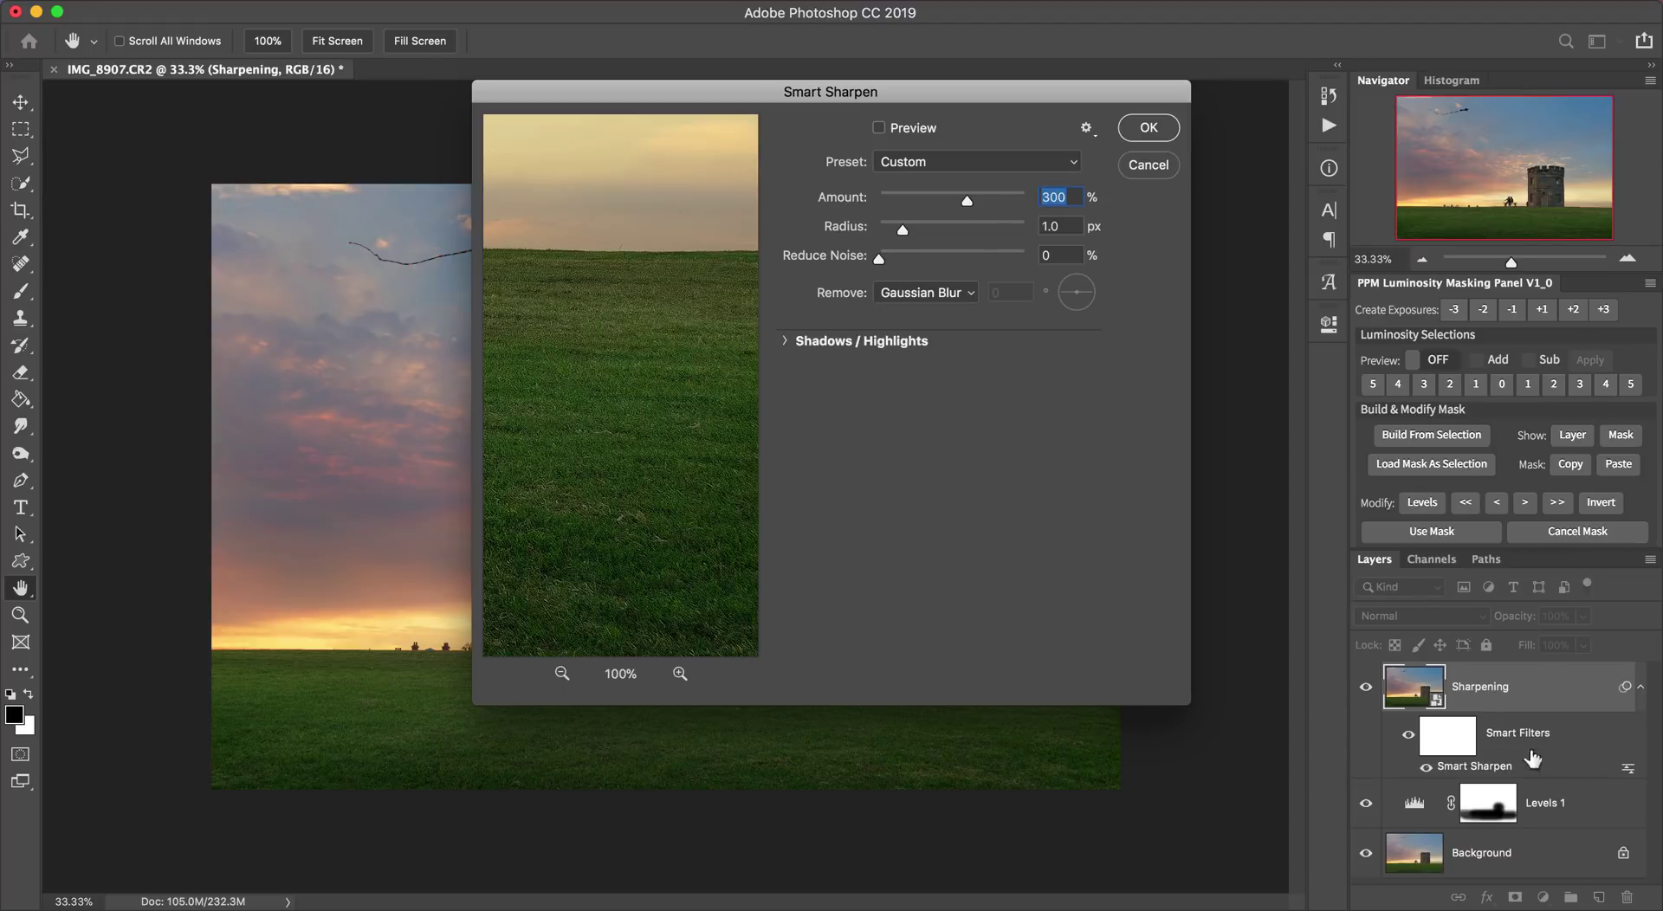
left_click_drag(967, 201, 948, 201)
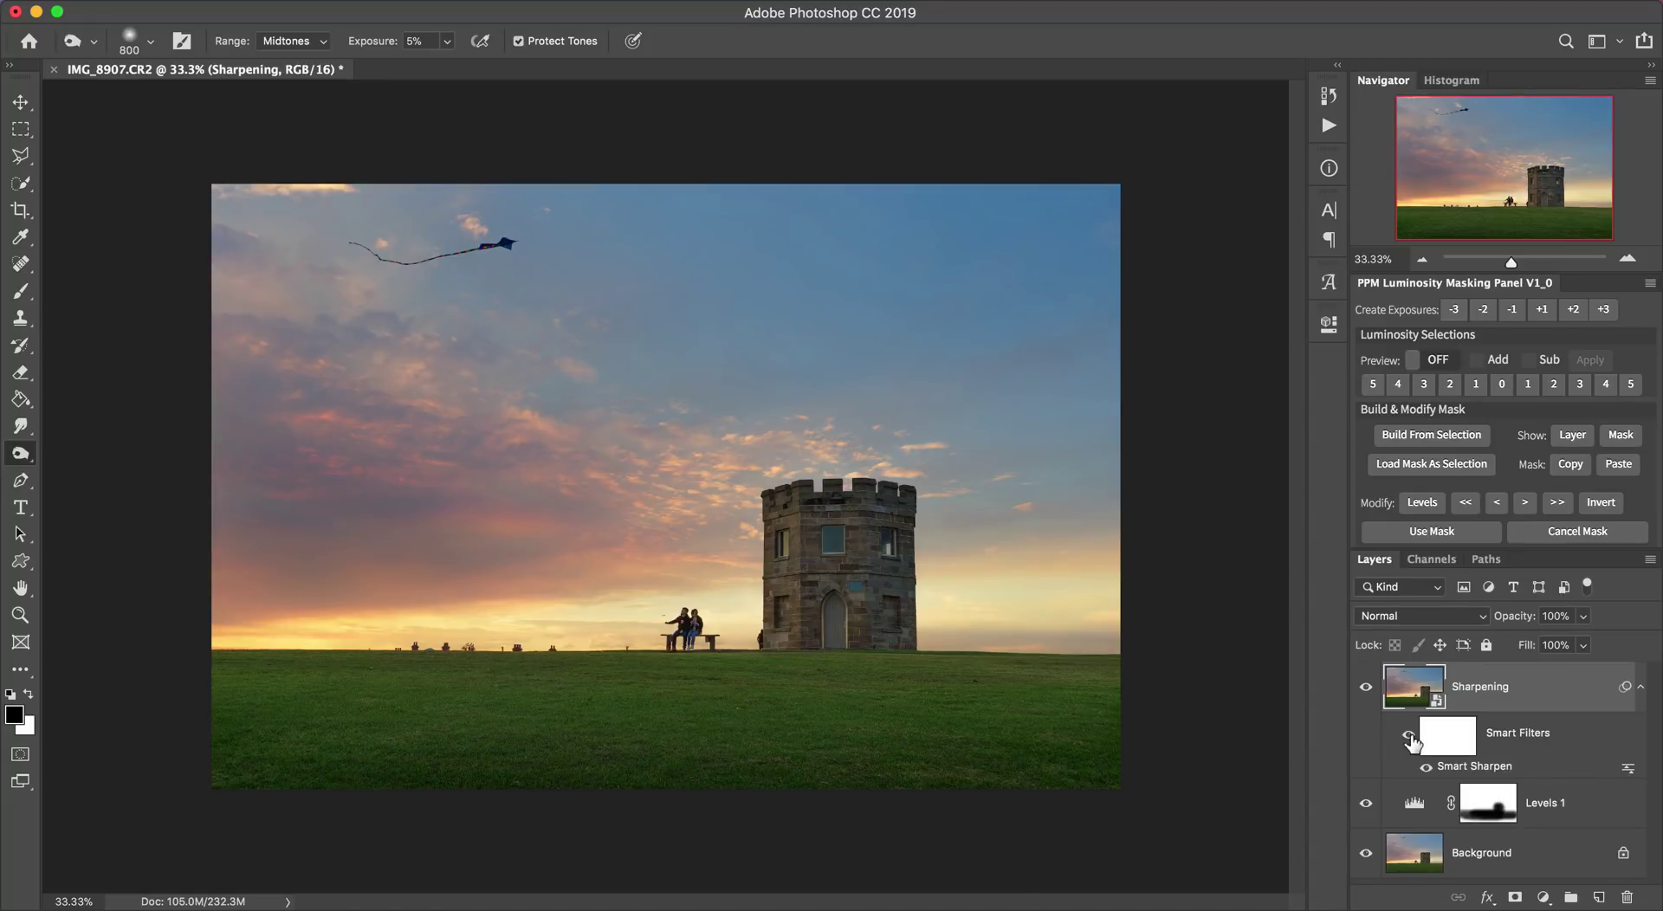
left_click(1455, 736)
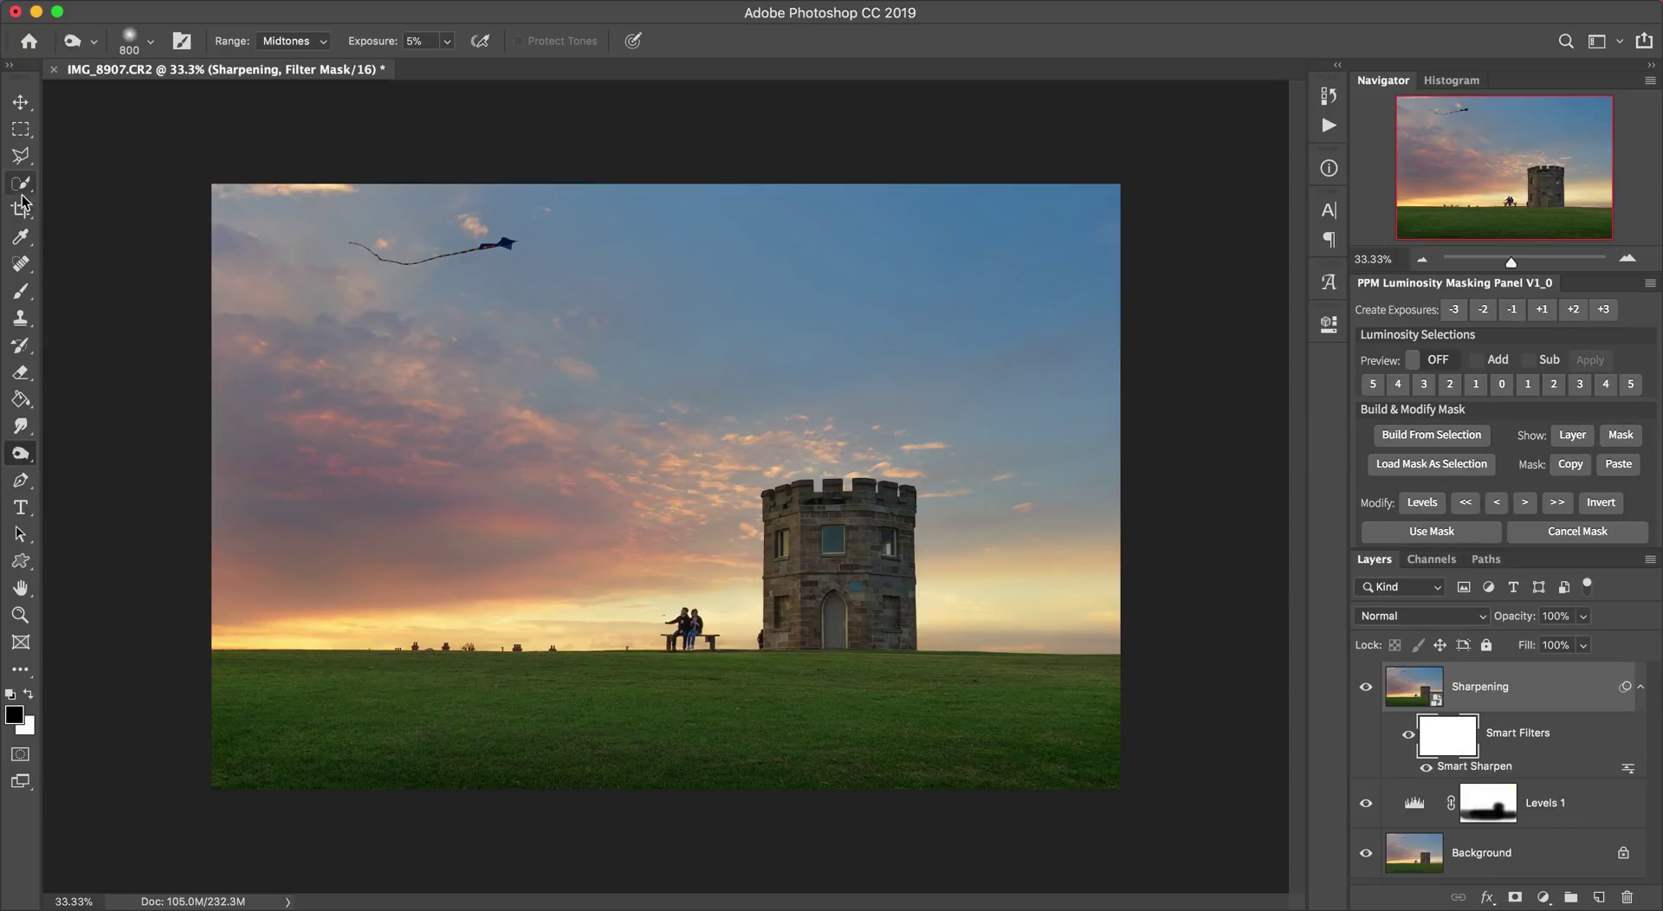
Zoom in and paint black on the smart filter mask over the tower's lower wall.
key("b")
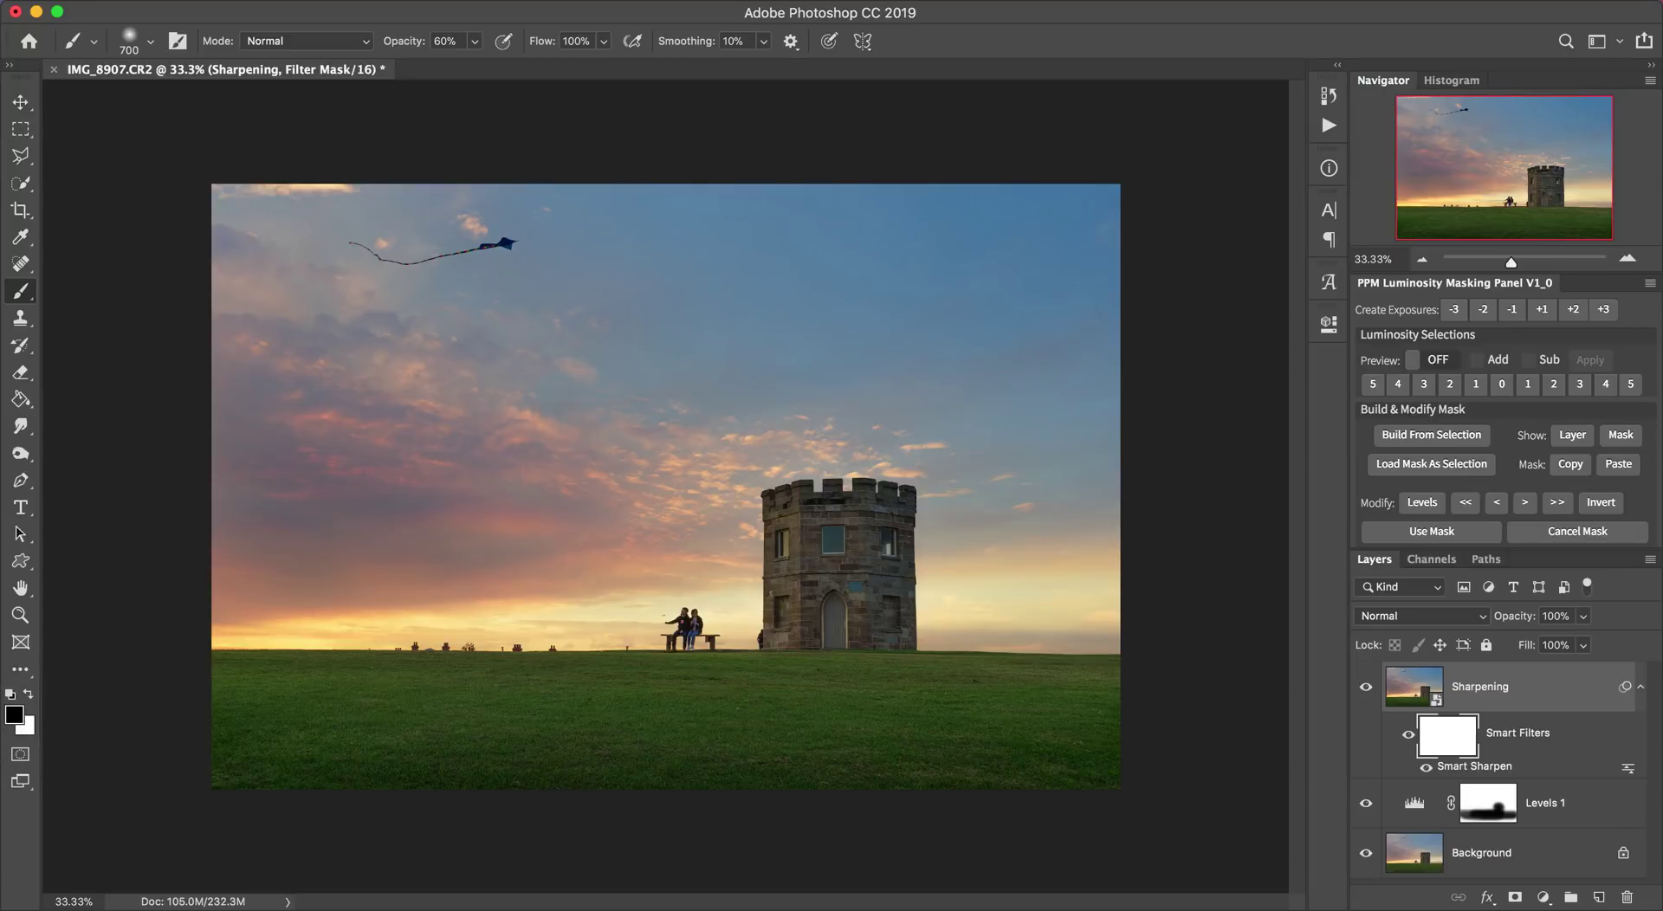
left_click(1629, 259)
left_click(1629, 259)
left_click(1596, 232)
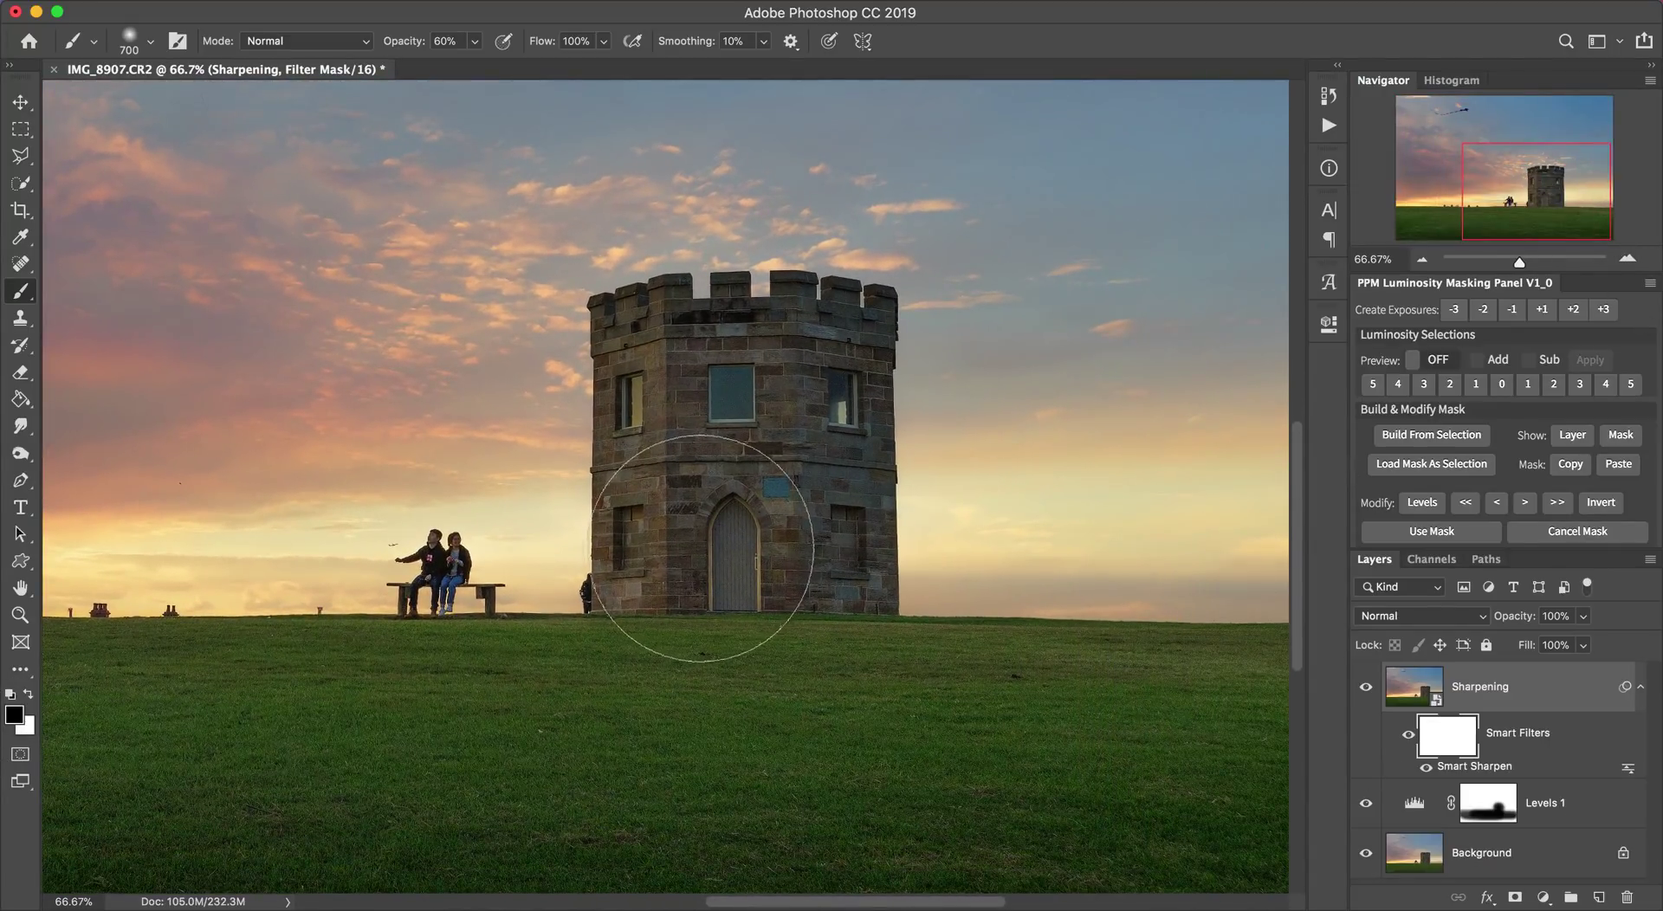
mouse_move(711, 484)
left_mouse_down()
mouse_move(749, 413)
mouse_move(781, 474)
mouse_move(805, 397)
mouse_move(725, 415)
mouse_move(674, 374)
mouse_move(813, 362)
mouse_move(843, 464)
mouse_move(669, 466)
mouse_move(672, 490)
mouse_move(903, 537)
left_mouse_up()
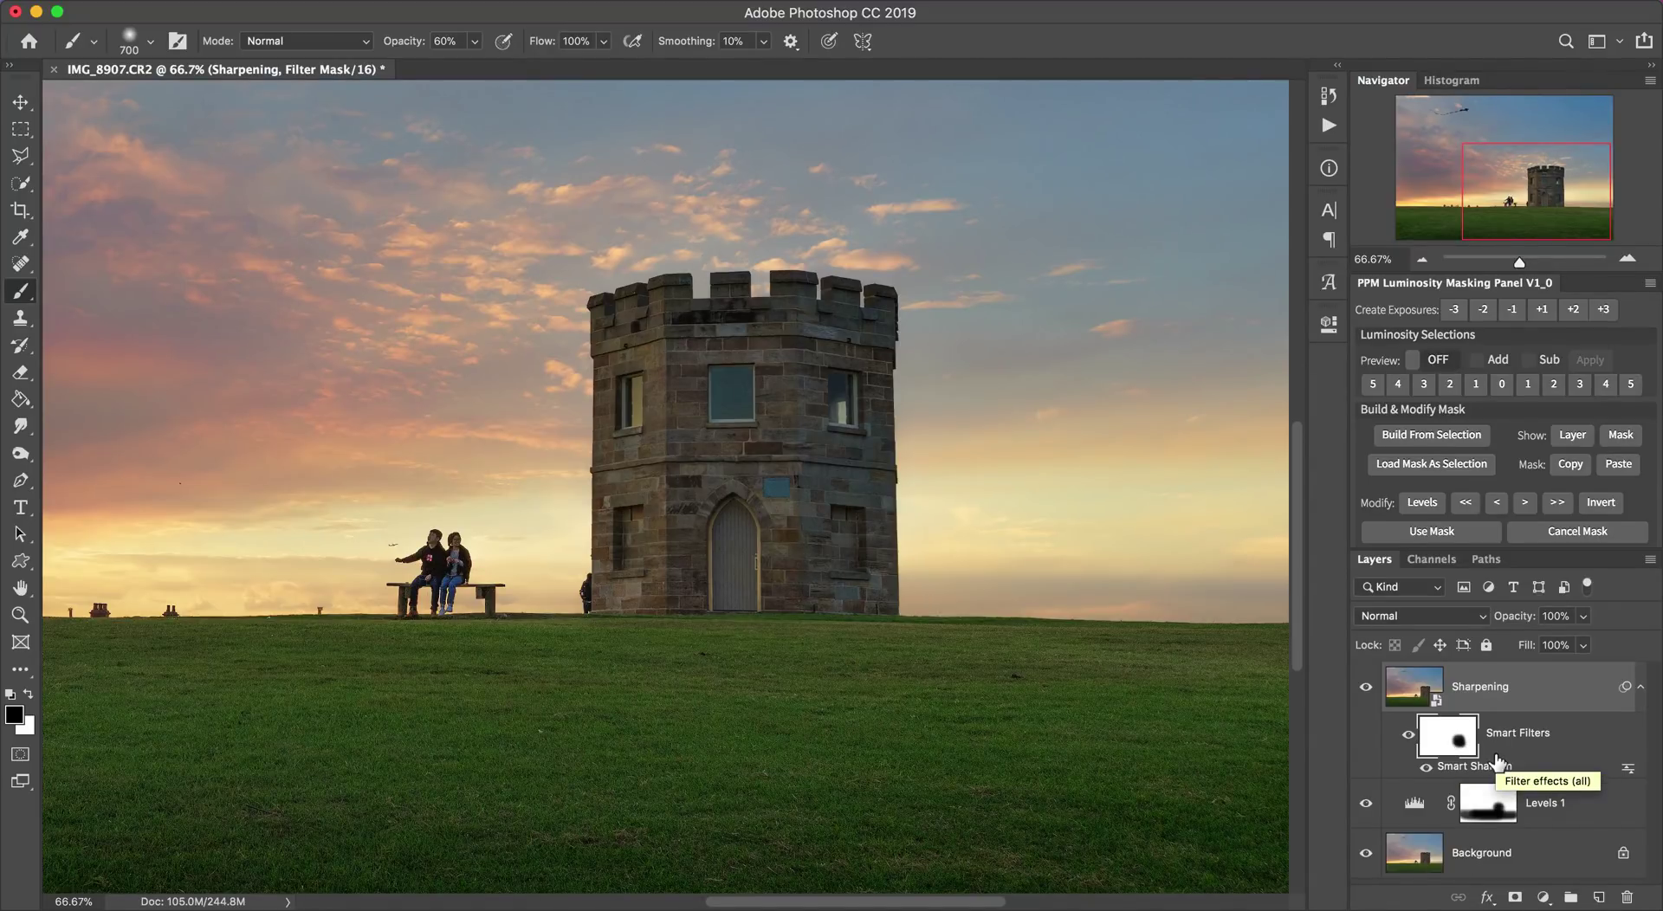
Add an all-white layer mask to the Sharpening smart object, keeping its Smart Sharpen filter mask.
left_click(1407, 698)
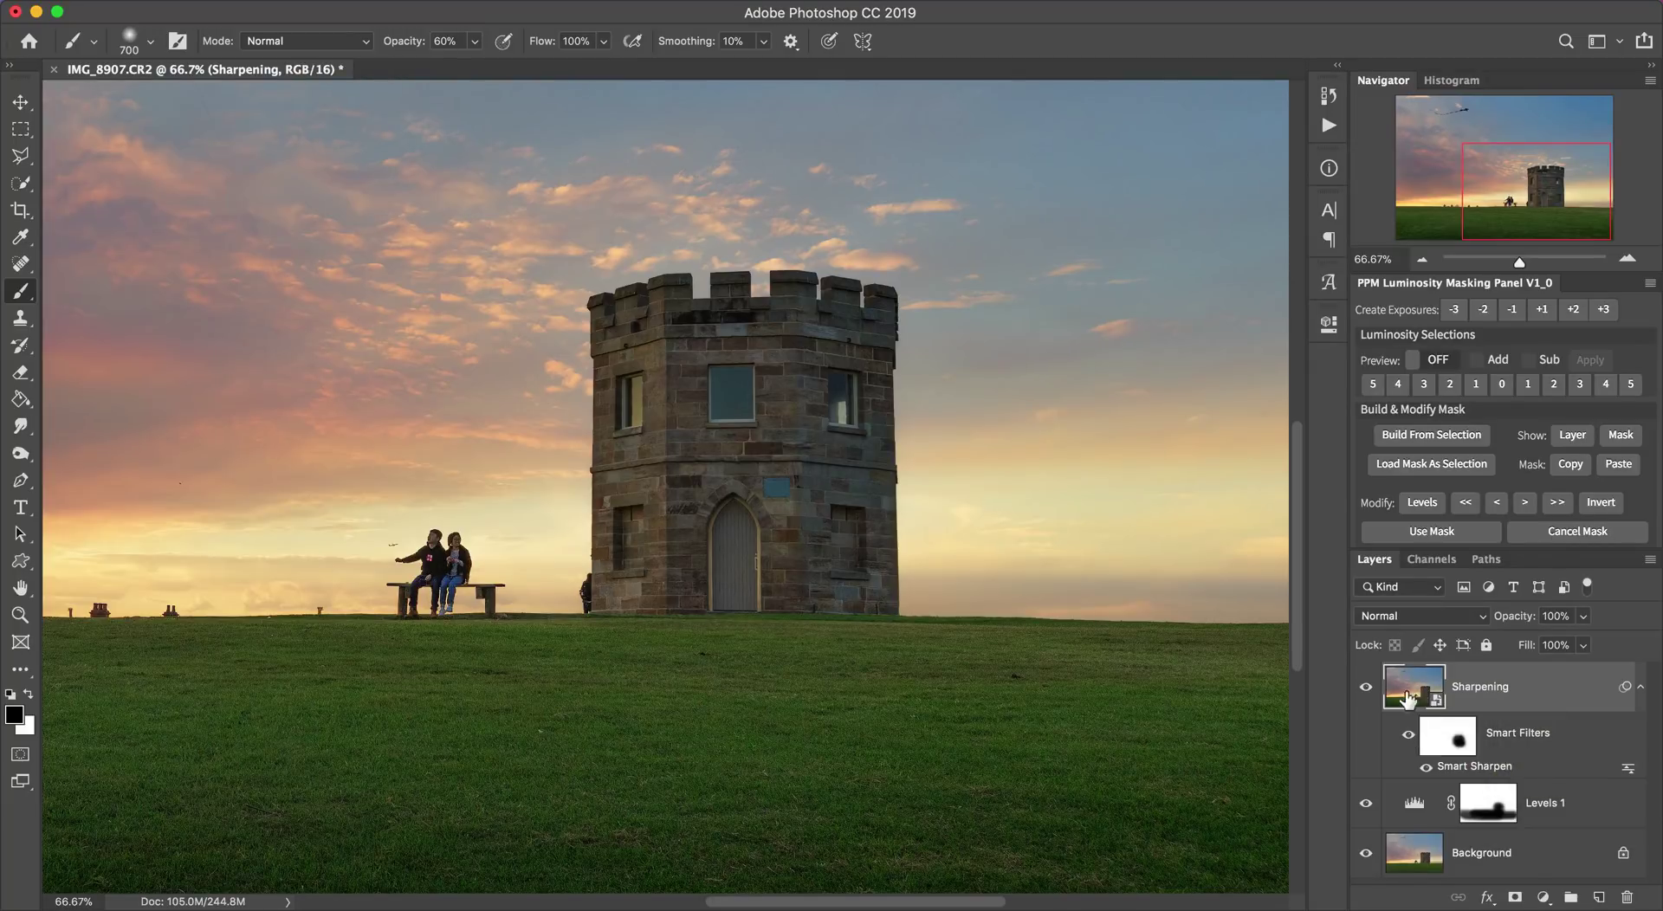
left_click(1642, 689)
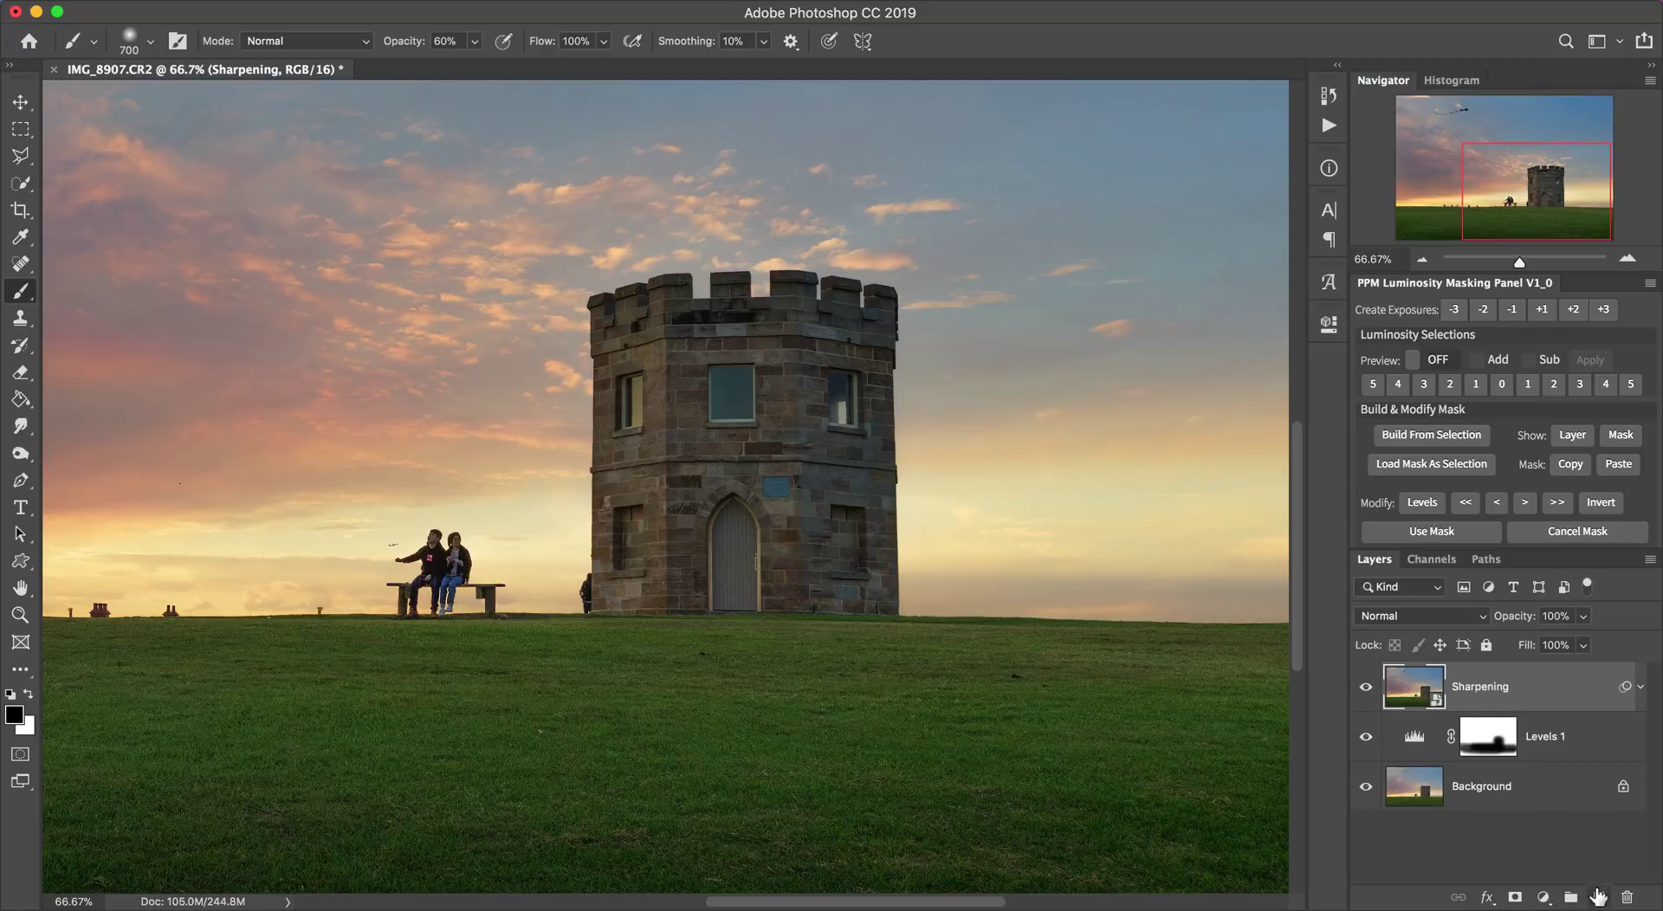
left_click(1514, 899)
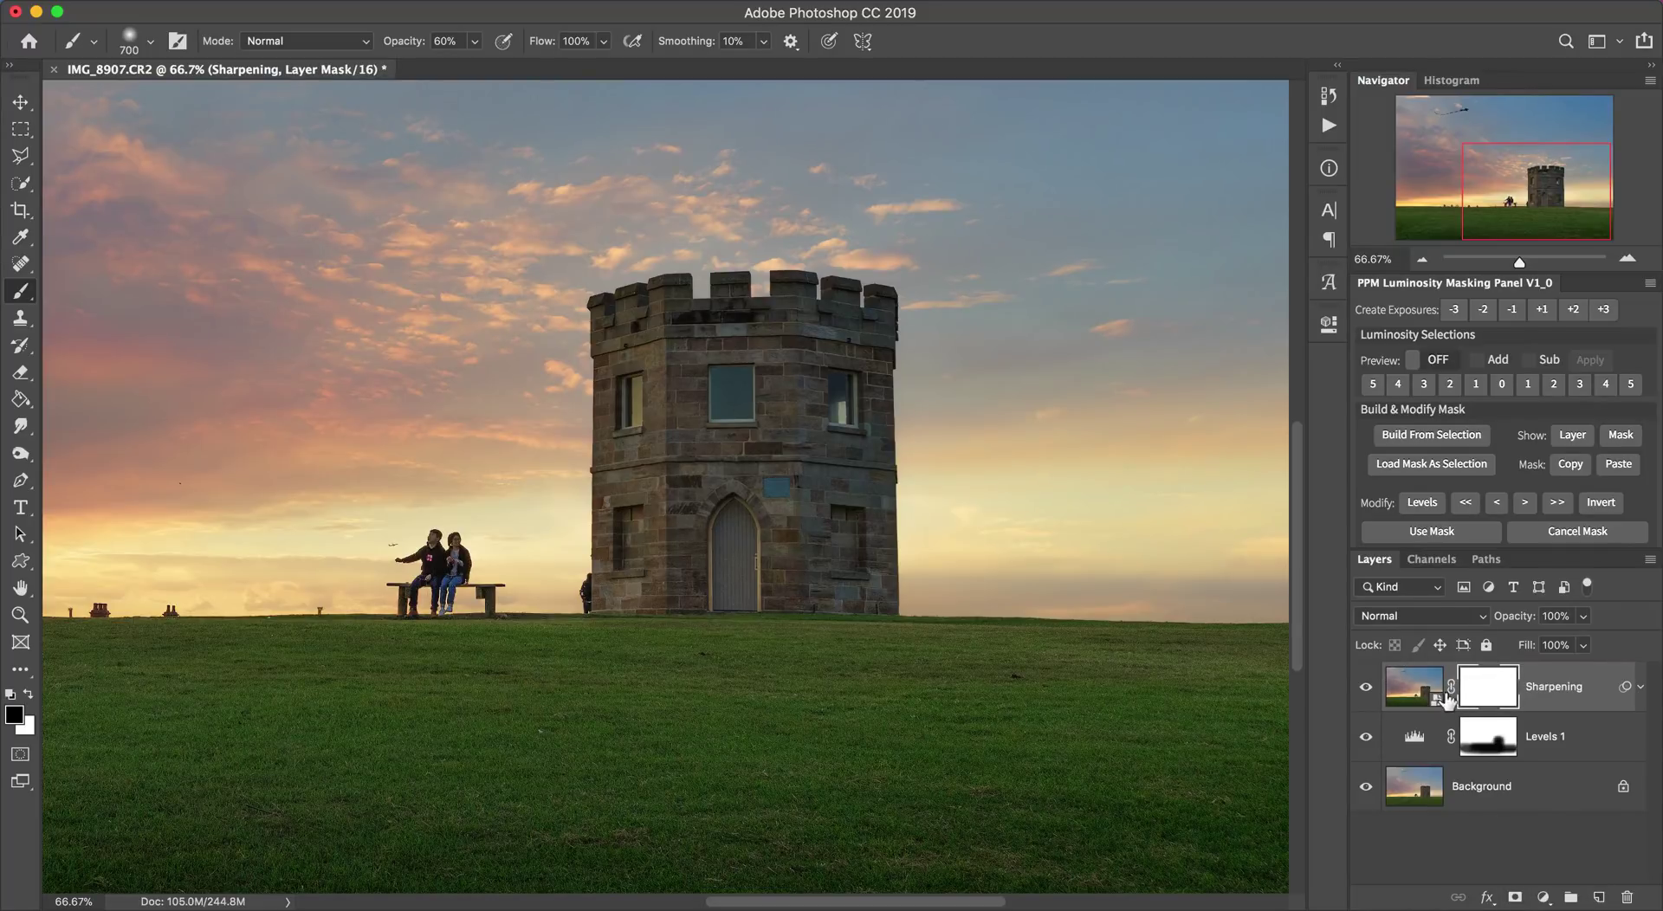
left_click(1416, 689)
left_click(1489, 689)
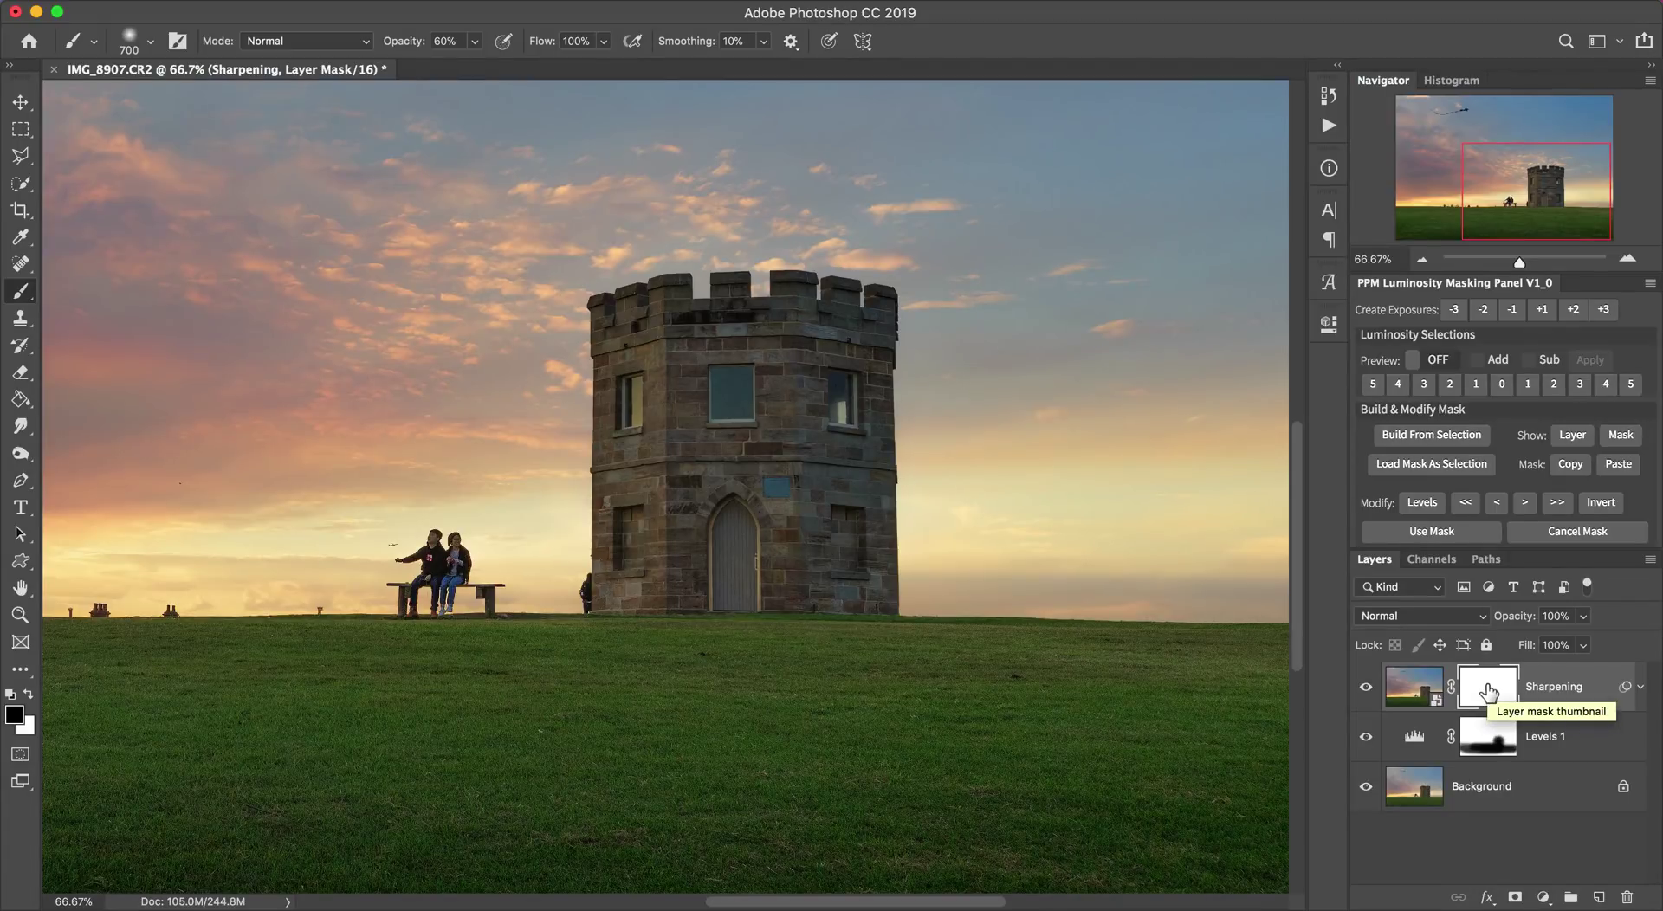
left_click(1640, 687)
left_click(1429, 745)
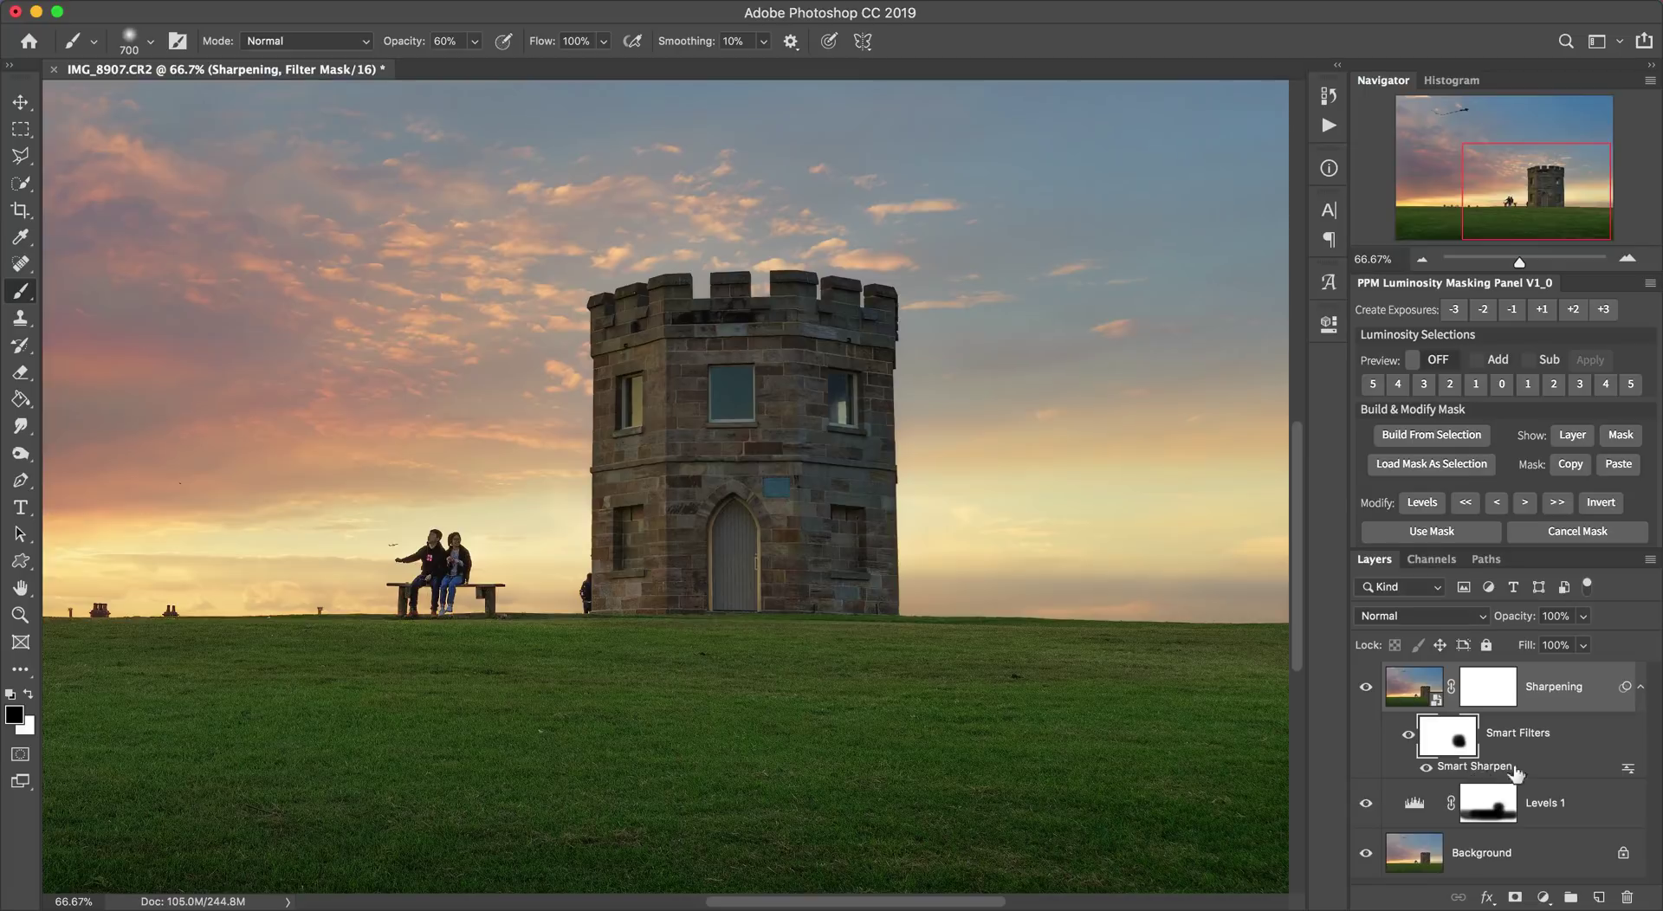
left_click(1401, 690)
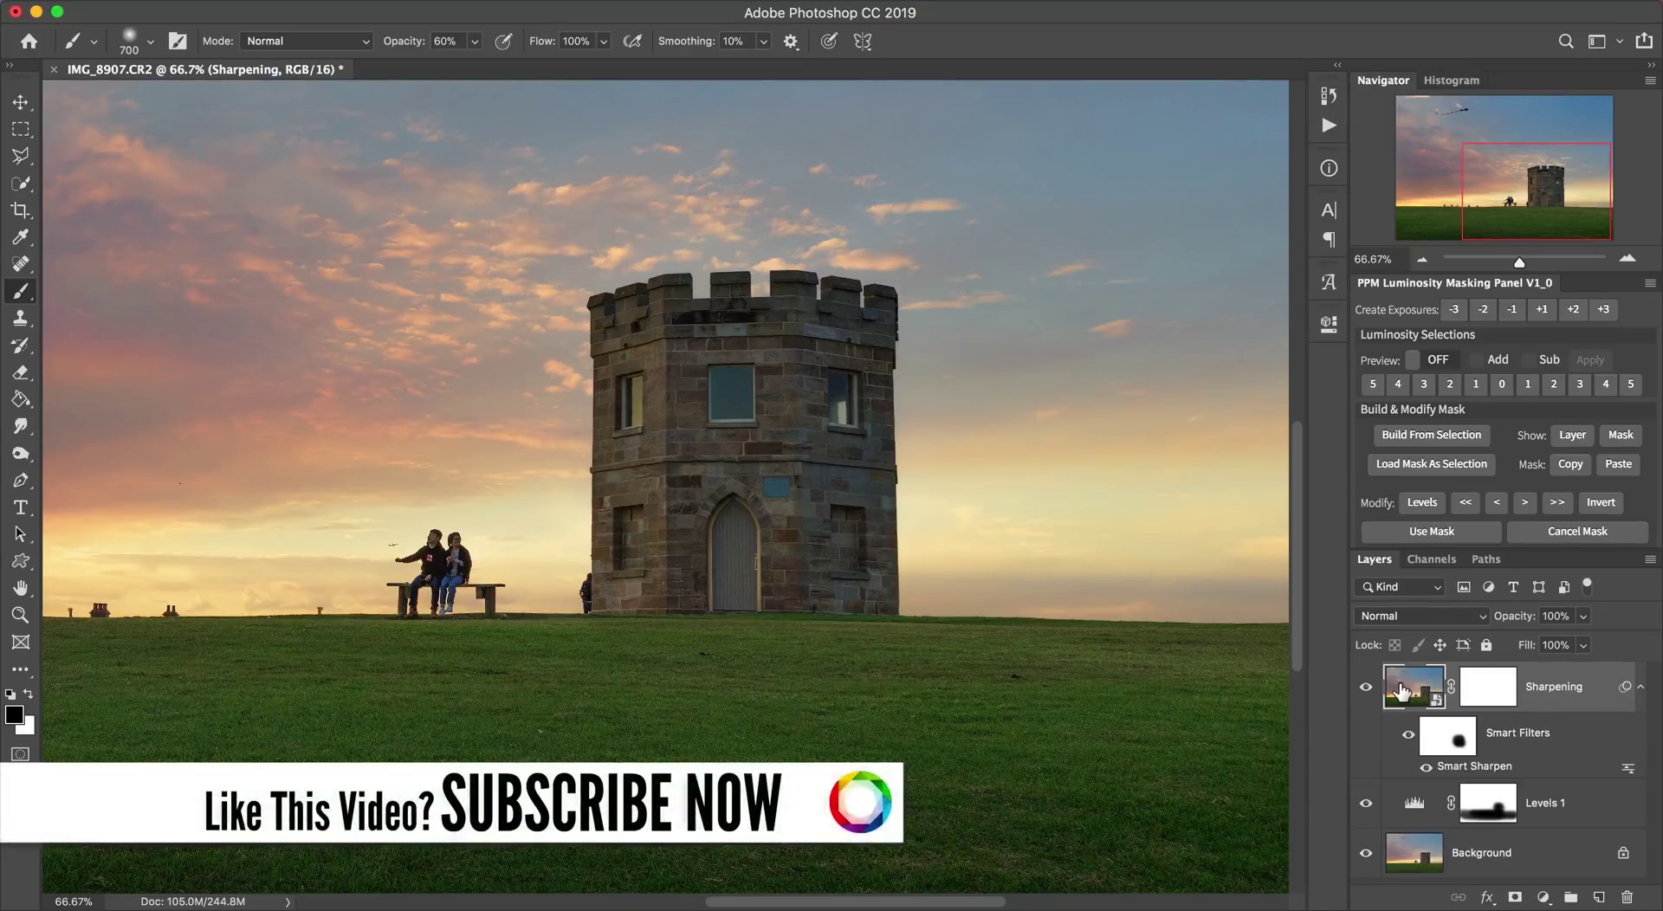
Zoom out from 66.67% to 33.33% so the whole photo, kite included, fits.
left_click(1425, 261)
left_click(1425, 259)
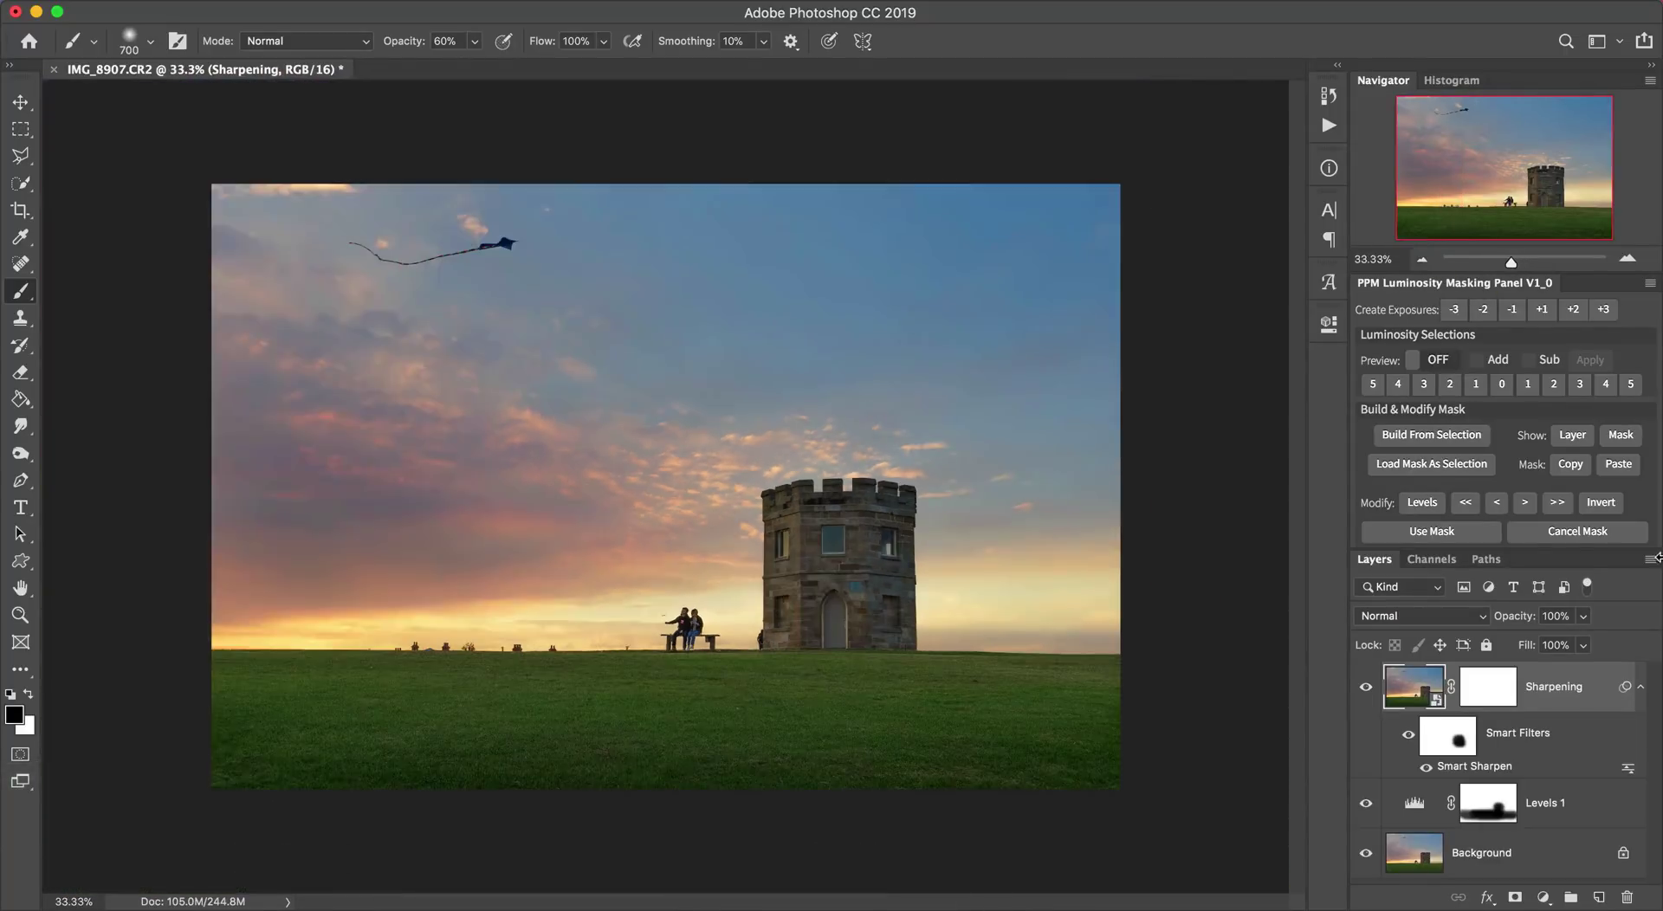
left_click(1641, 688)
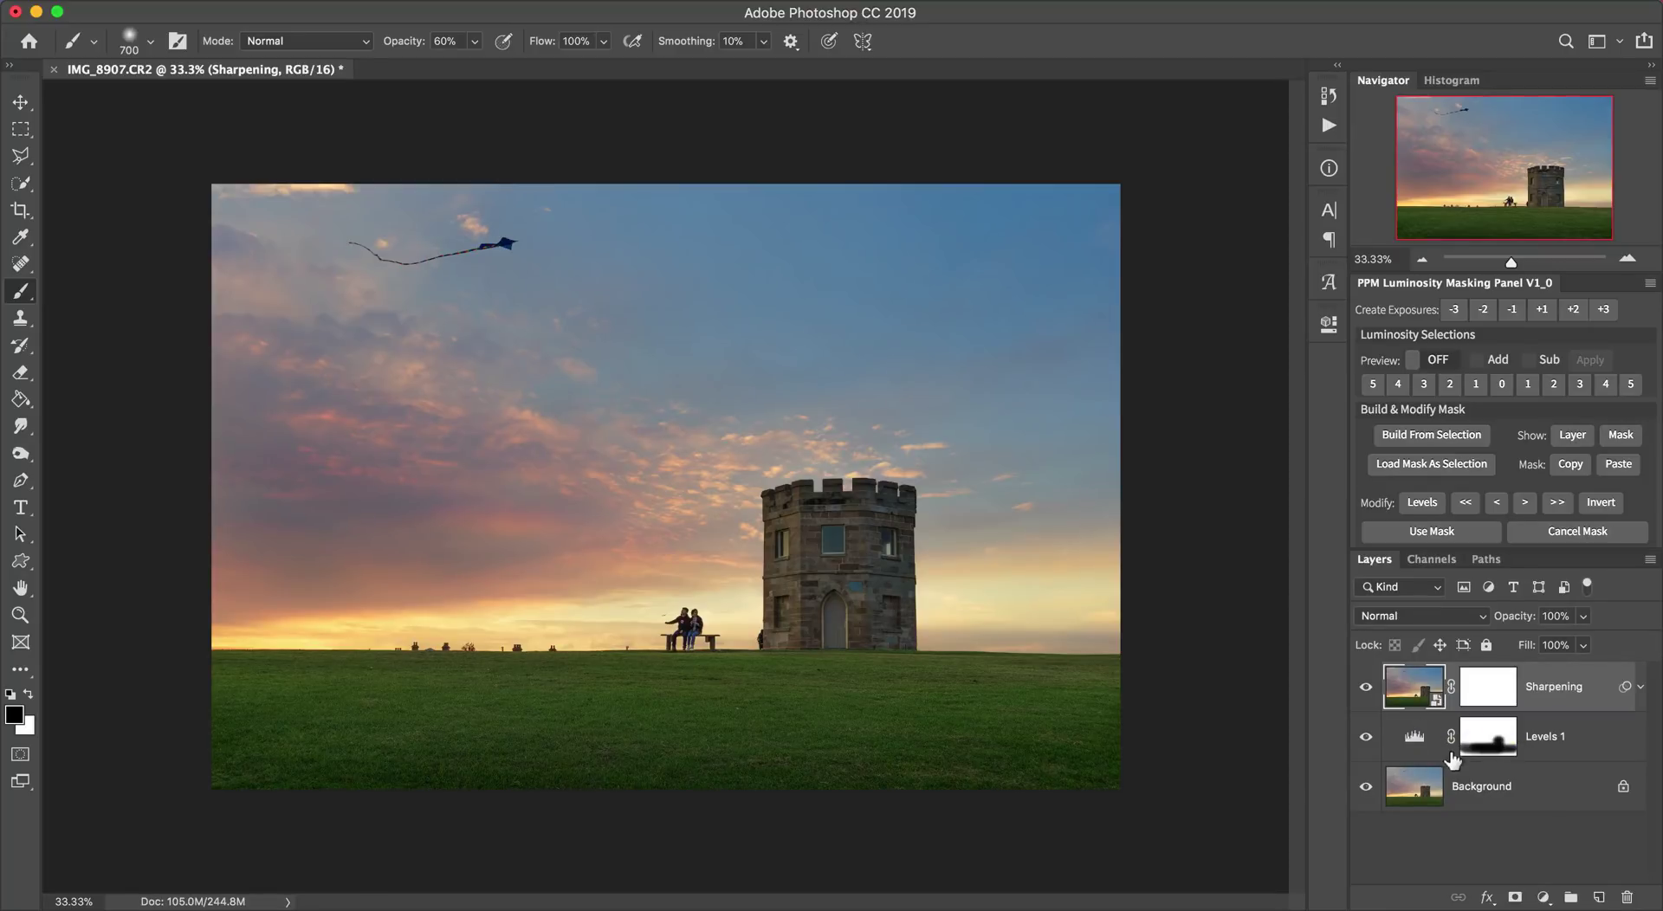
Add a Levels adjustment layer with white input 233 and midtones 0.91.
left_click(1550, 867)
left_click(1544, 898)
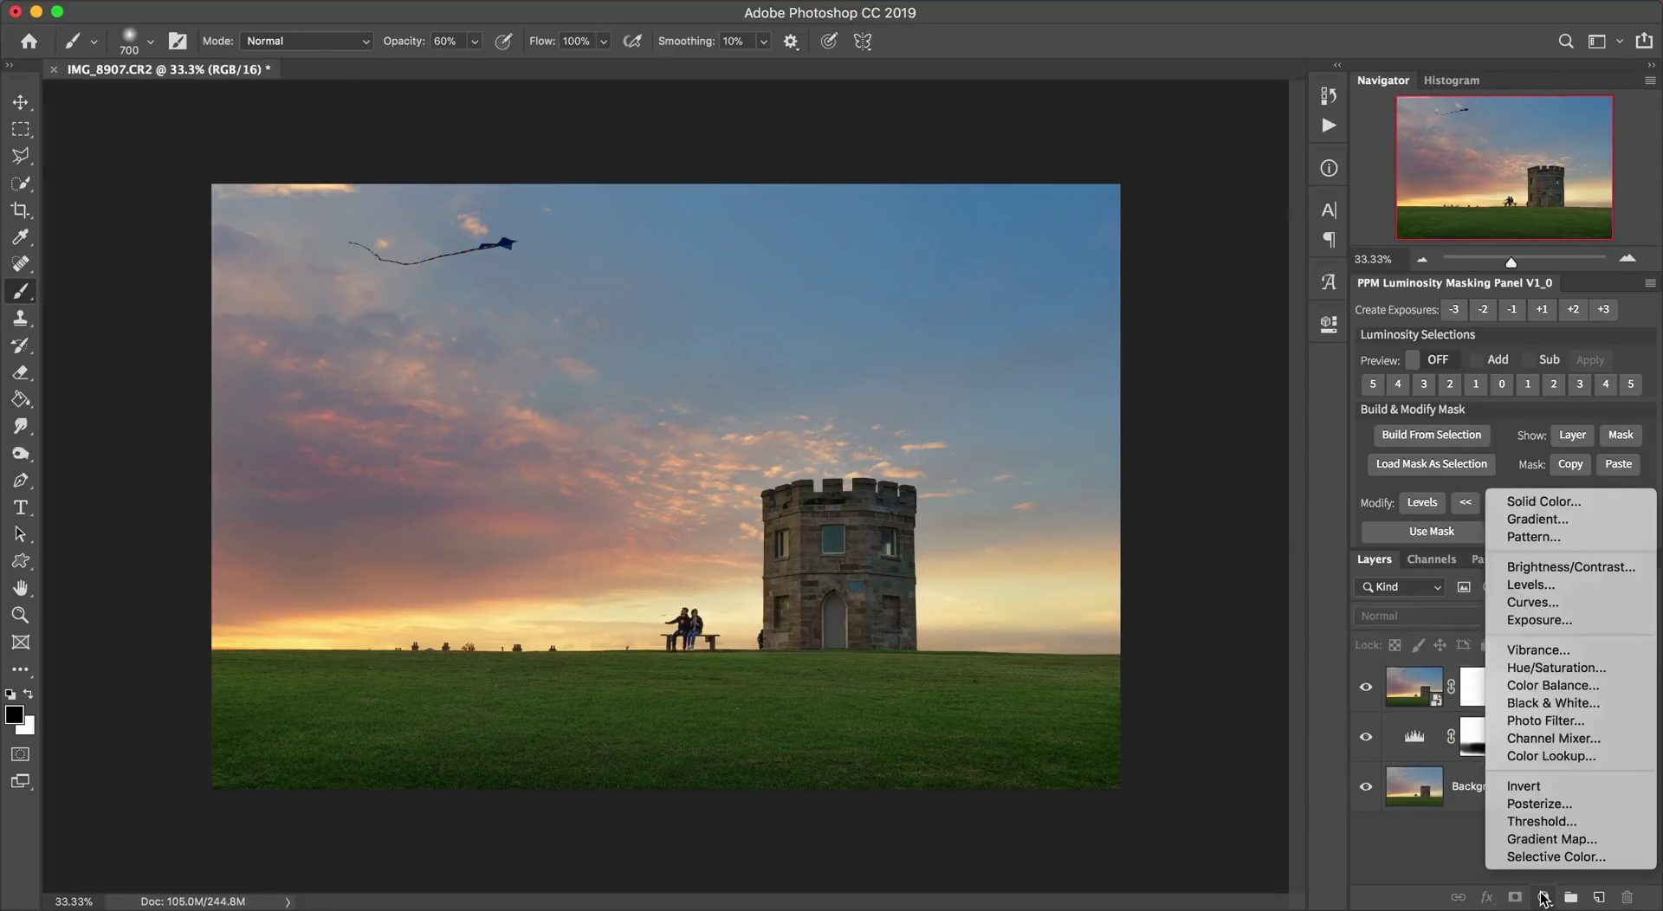
left_click(1558, 585)
left_click_drag(1279, 525, 1259, 526)
left_click_drag(1156, 525, 1163, 525)
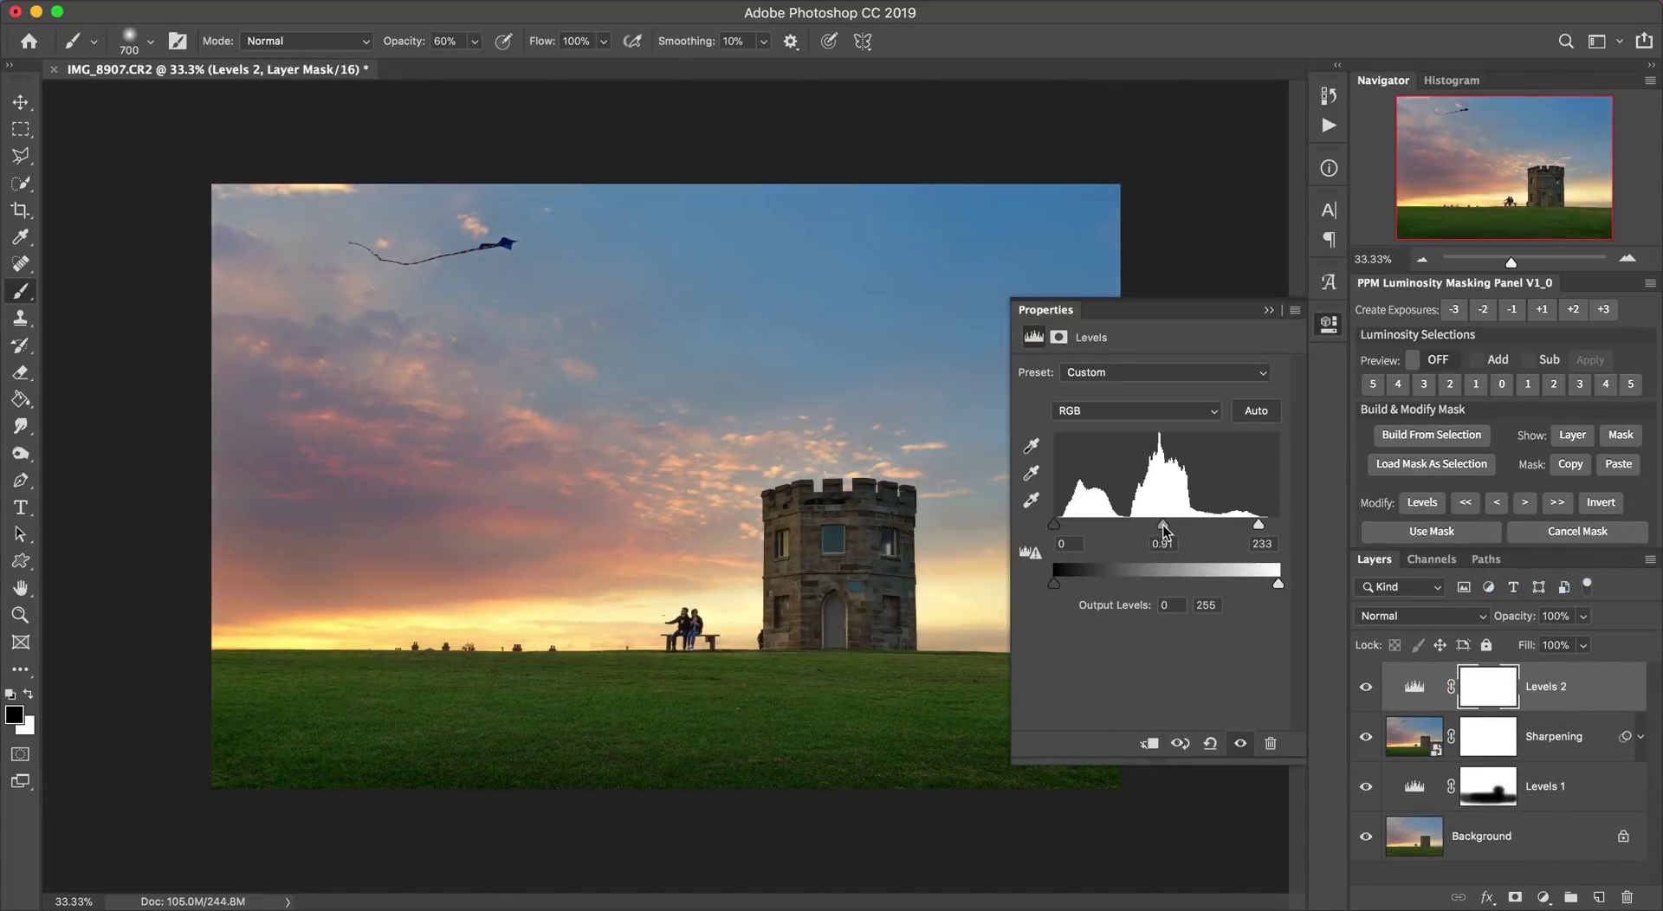
left_click(1329, 325)
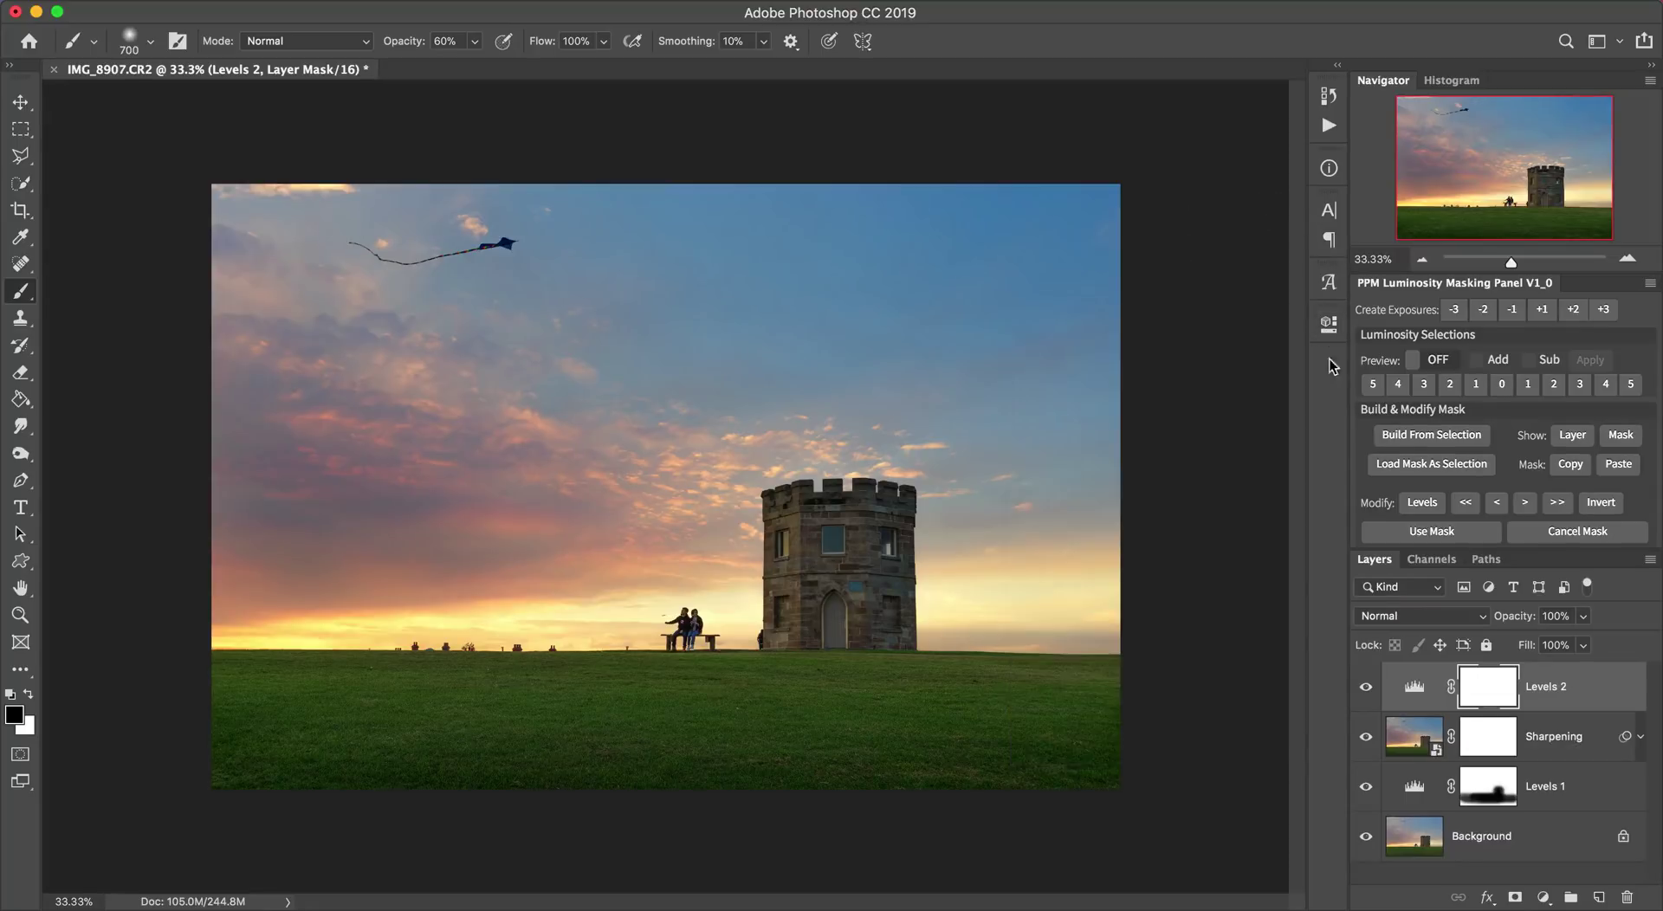
Add a Curves adjustment layer with a point raised to 140/156 to brighten the photo.
left_click(1543, 897)
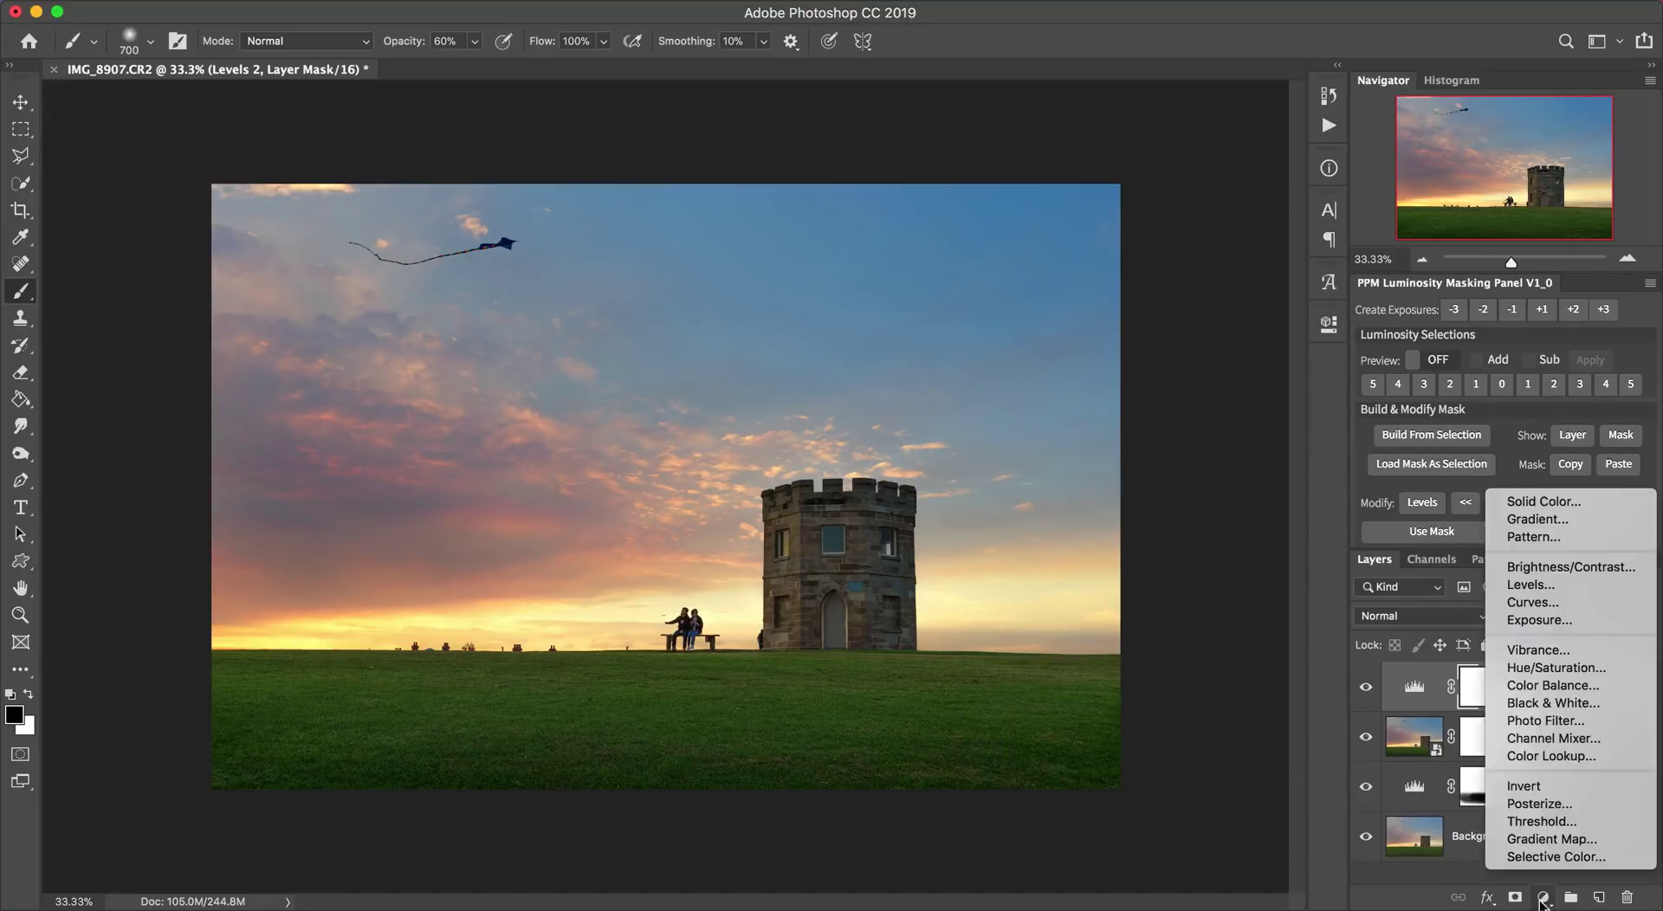
left_click(1533, 602)
left_click_drag(1180, 515, 1181, 502)
left_click(1329, 325)
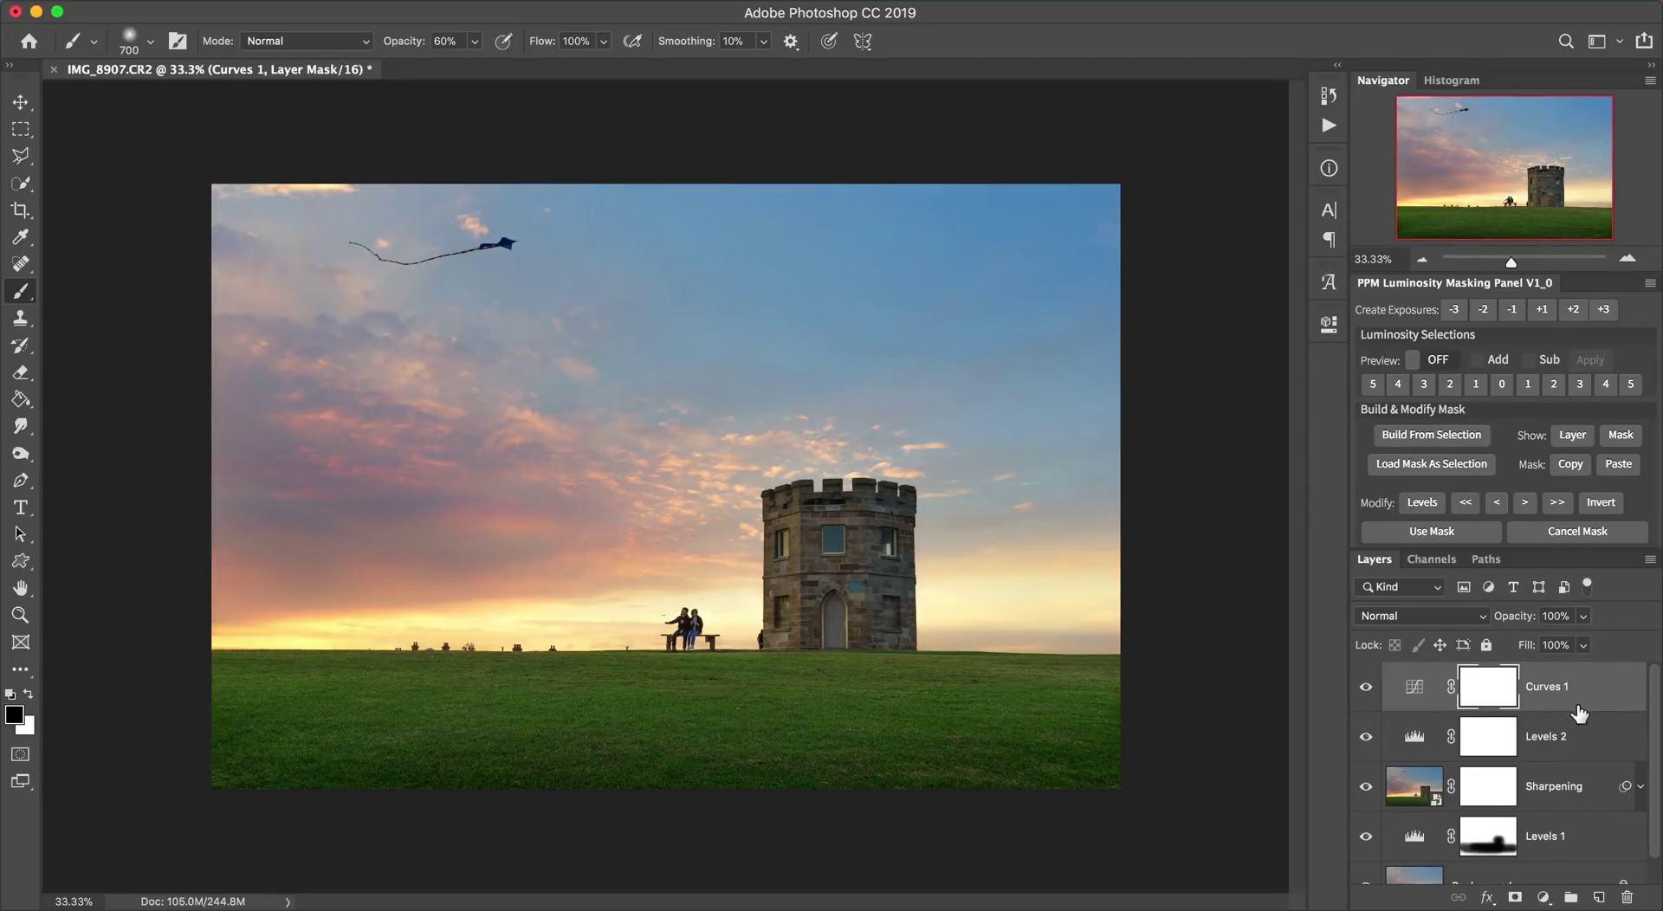
scroll(1581, 710, "down", 1)
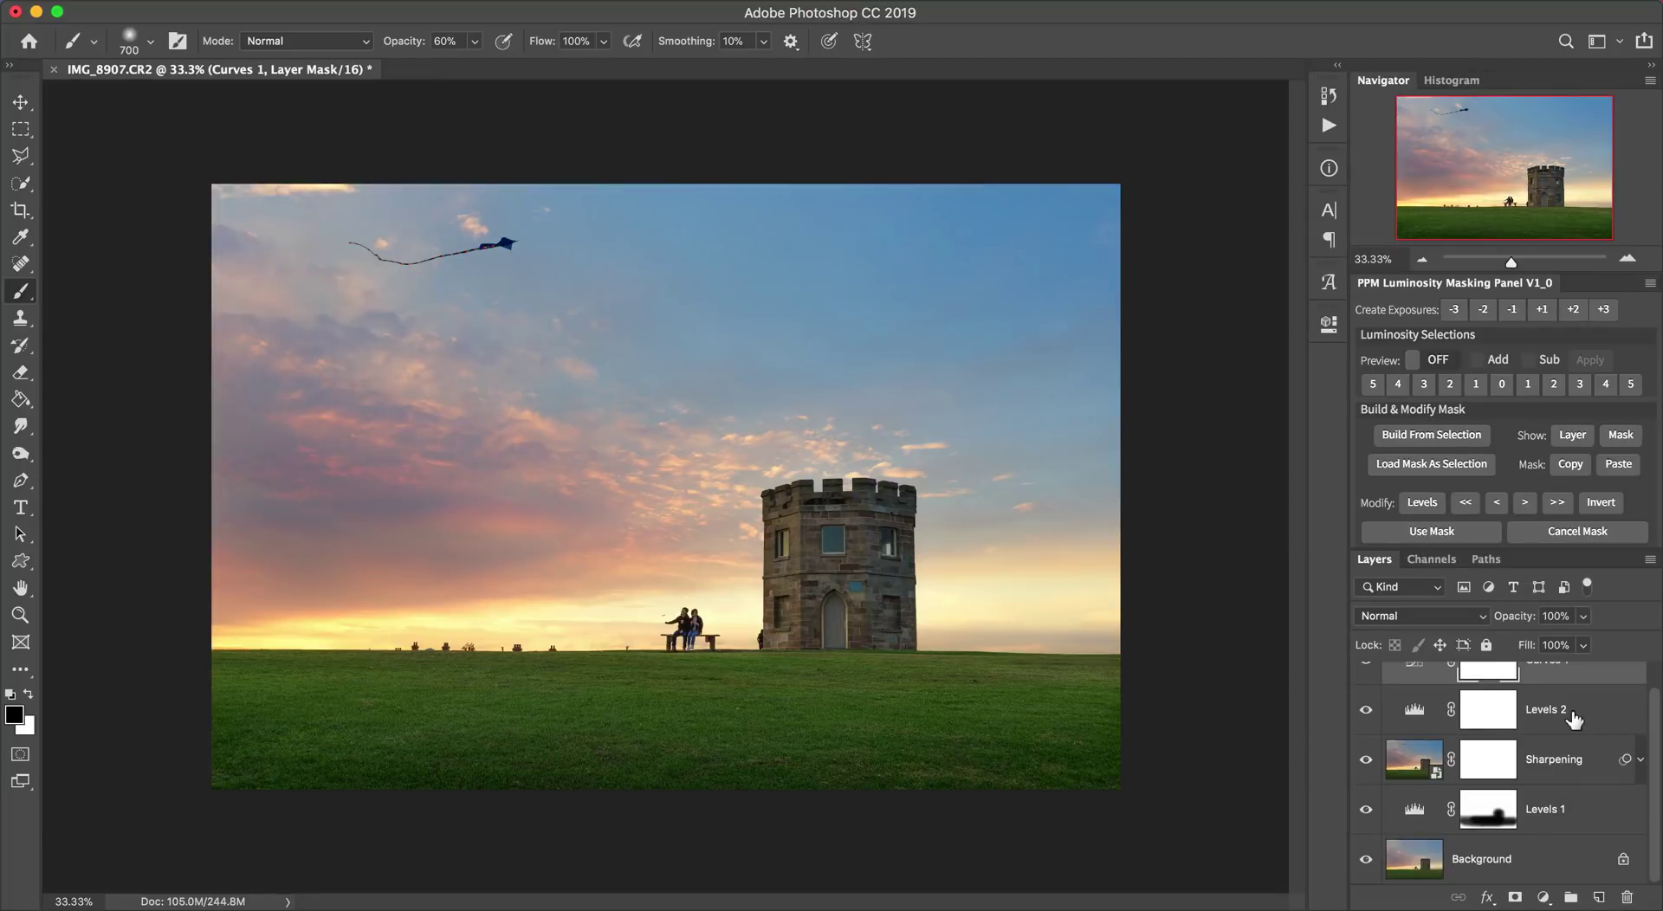
scroll(1573, 719, "up", 1)
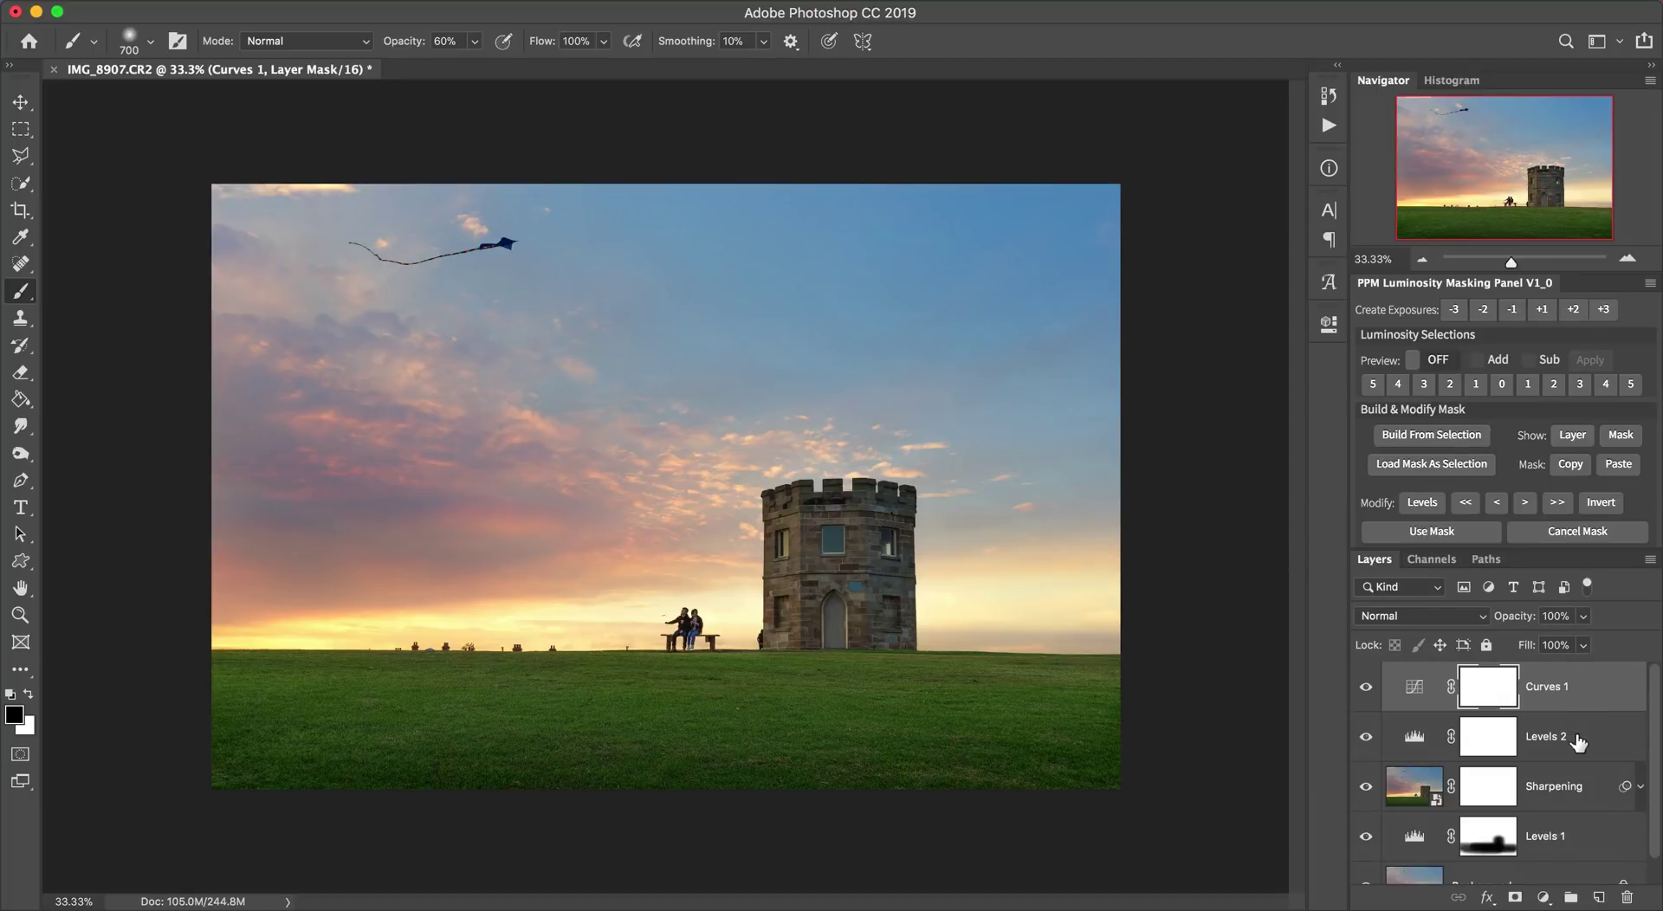
scroll(1577, 732, "down", 1)
Flatten the image from the Curves 1 layer's context menu into one Background layer.
right_click(1616, 693)
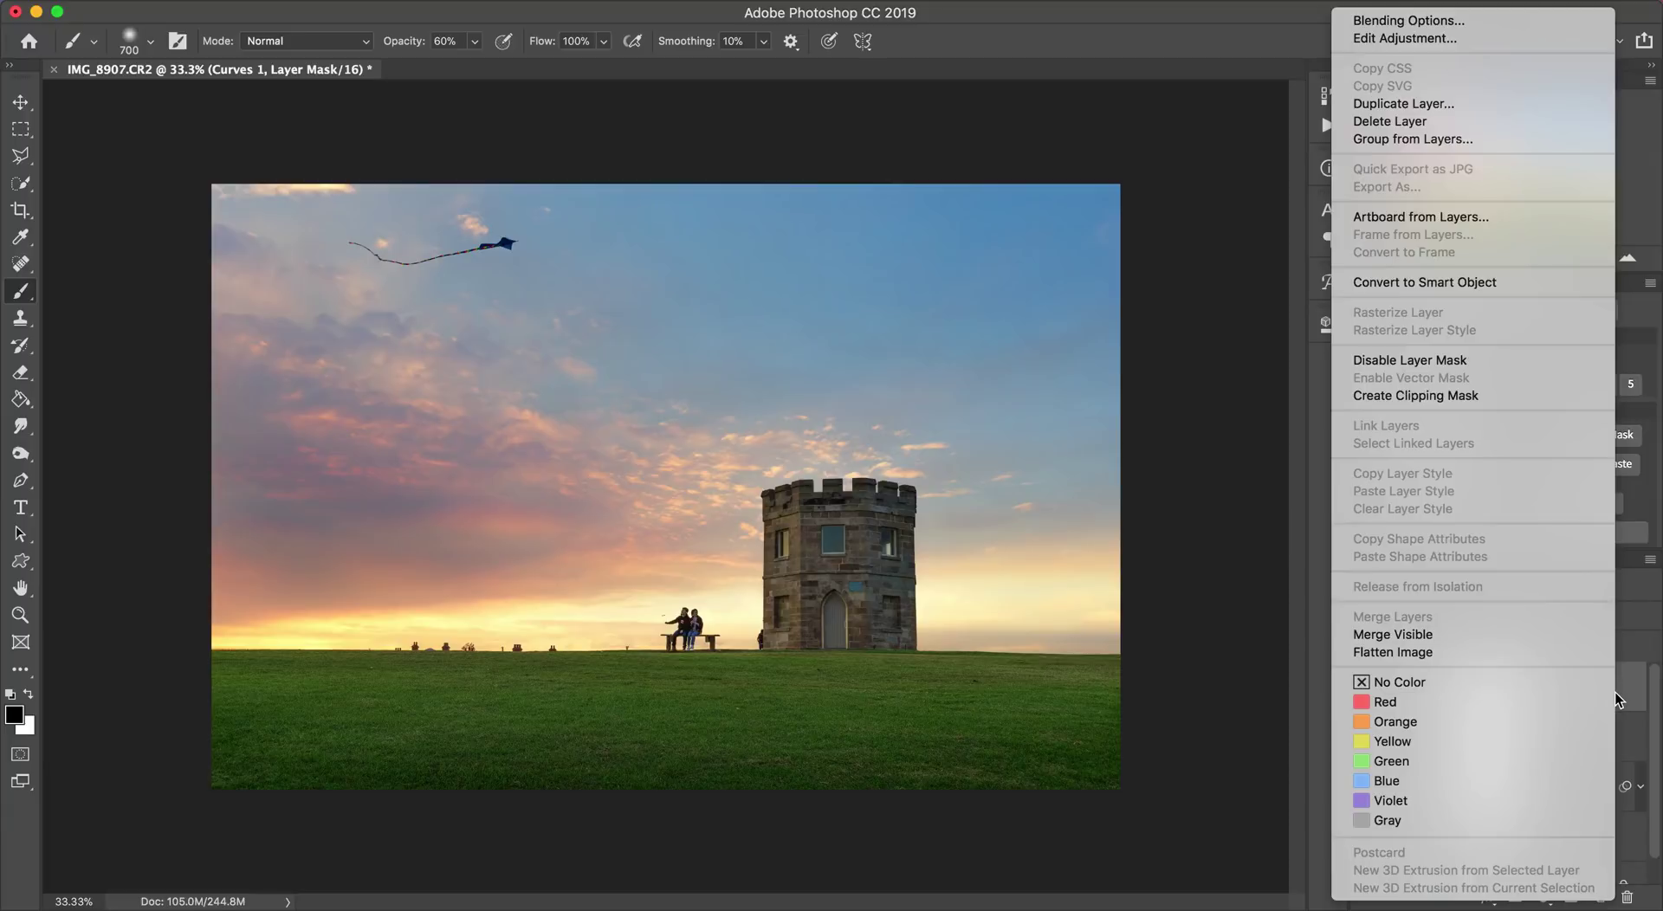
left_click(1435, 651)
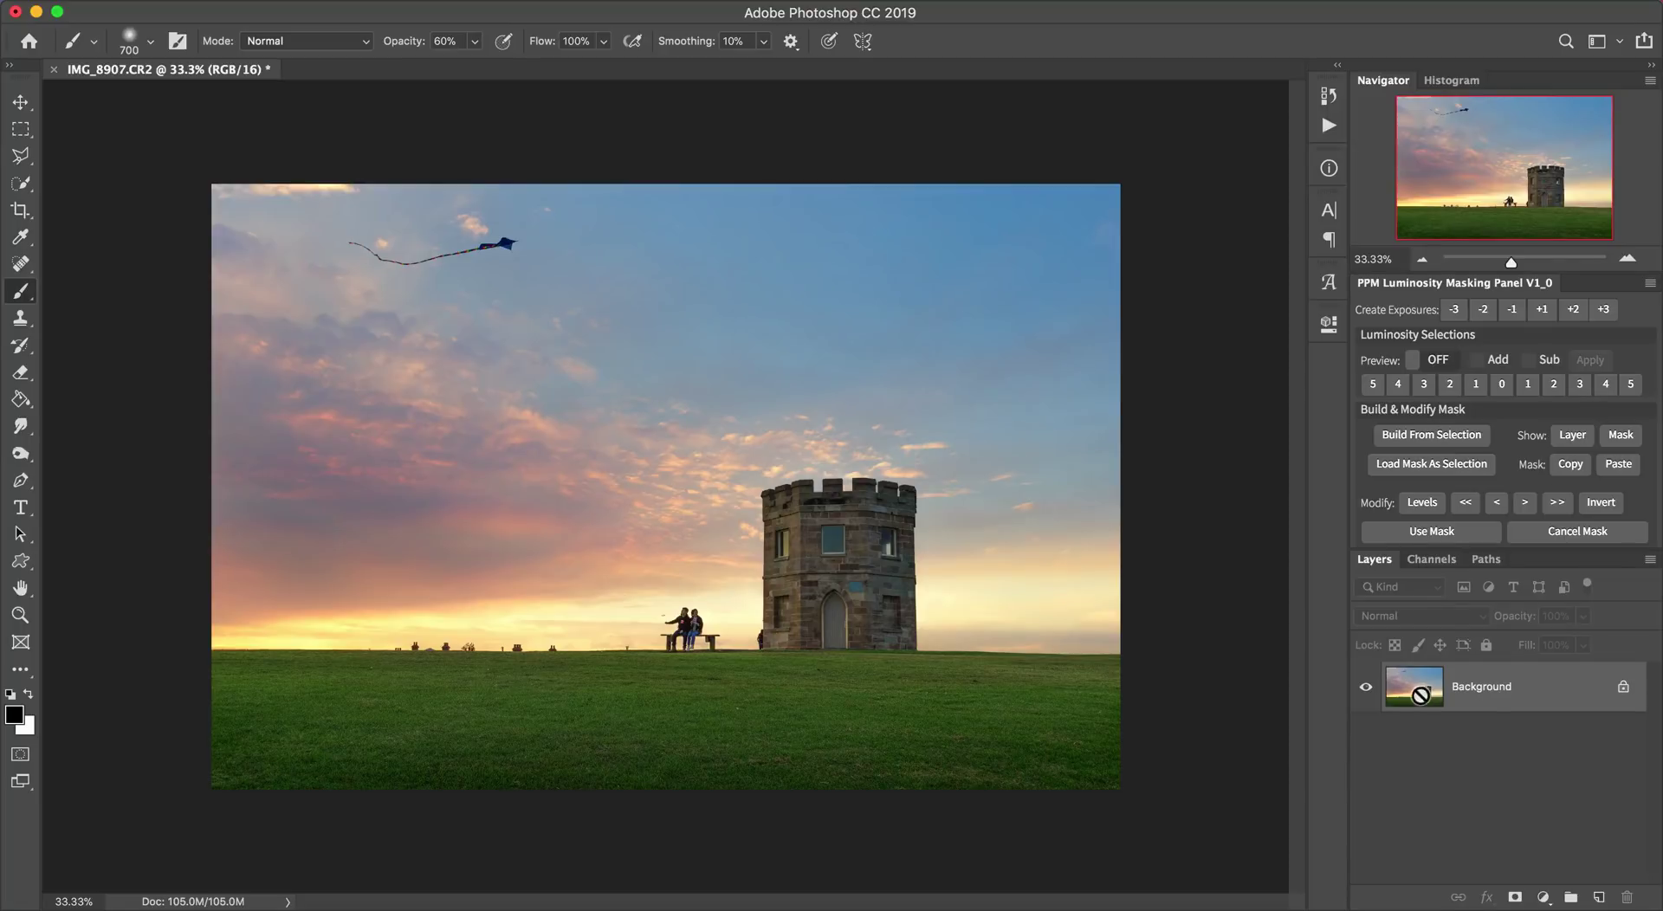
Undo Flatten Image with Cmd+Z to restore the five-layer stack.
key("super+z")
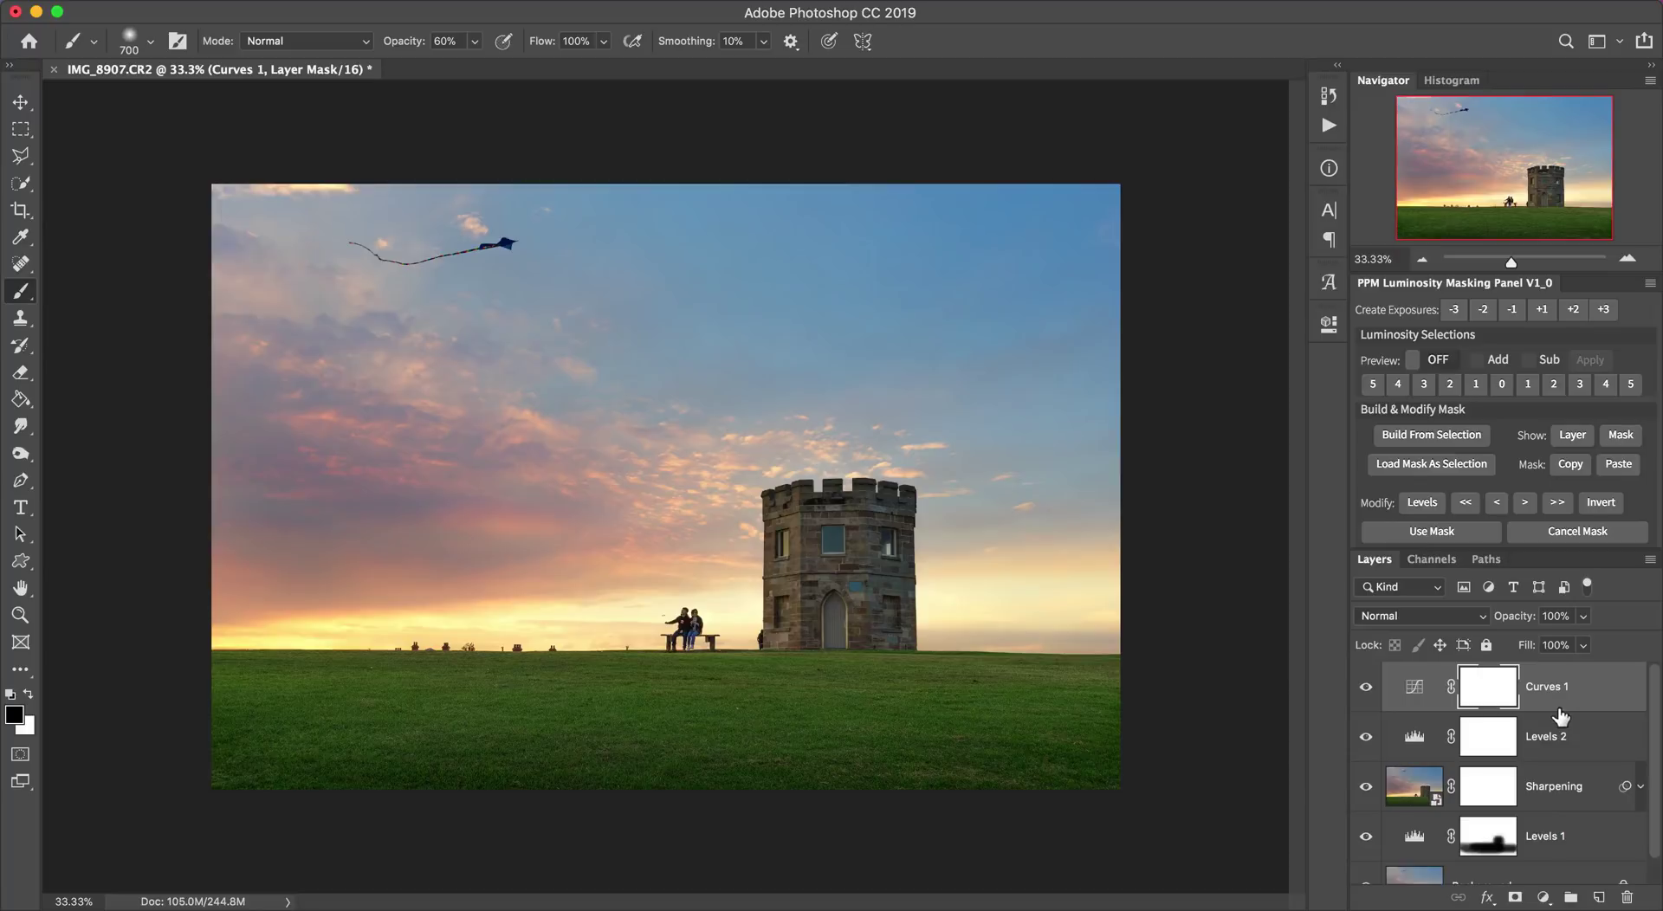
scroll(1560, 723, "down", 1)
scroll(1425, 711, "up", 1)
scroll(1421, 741, "down", 1)
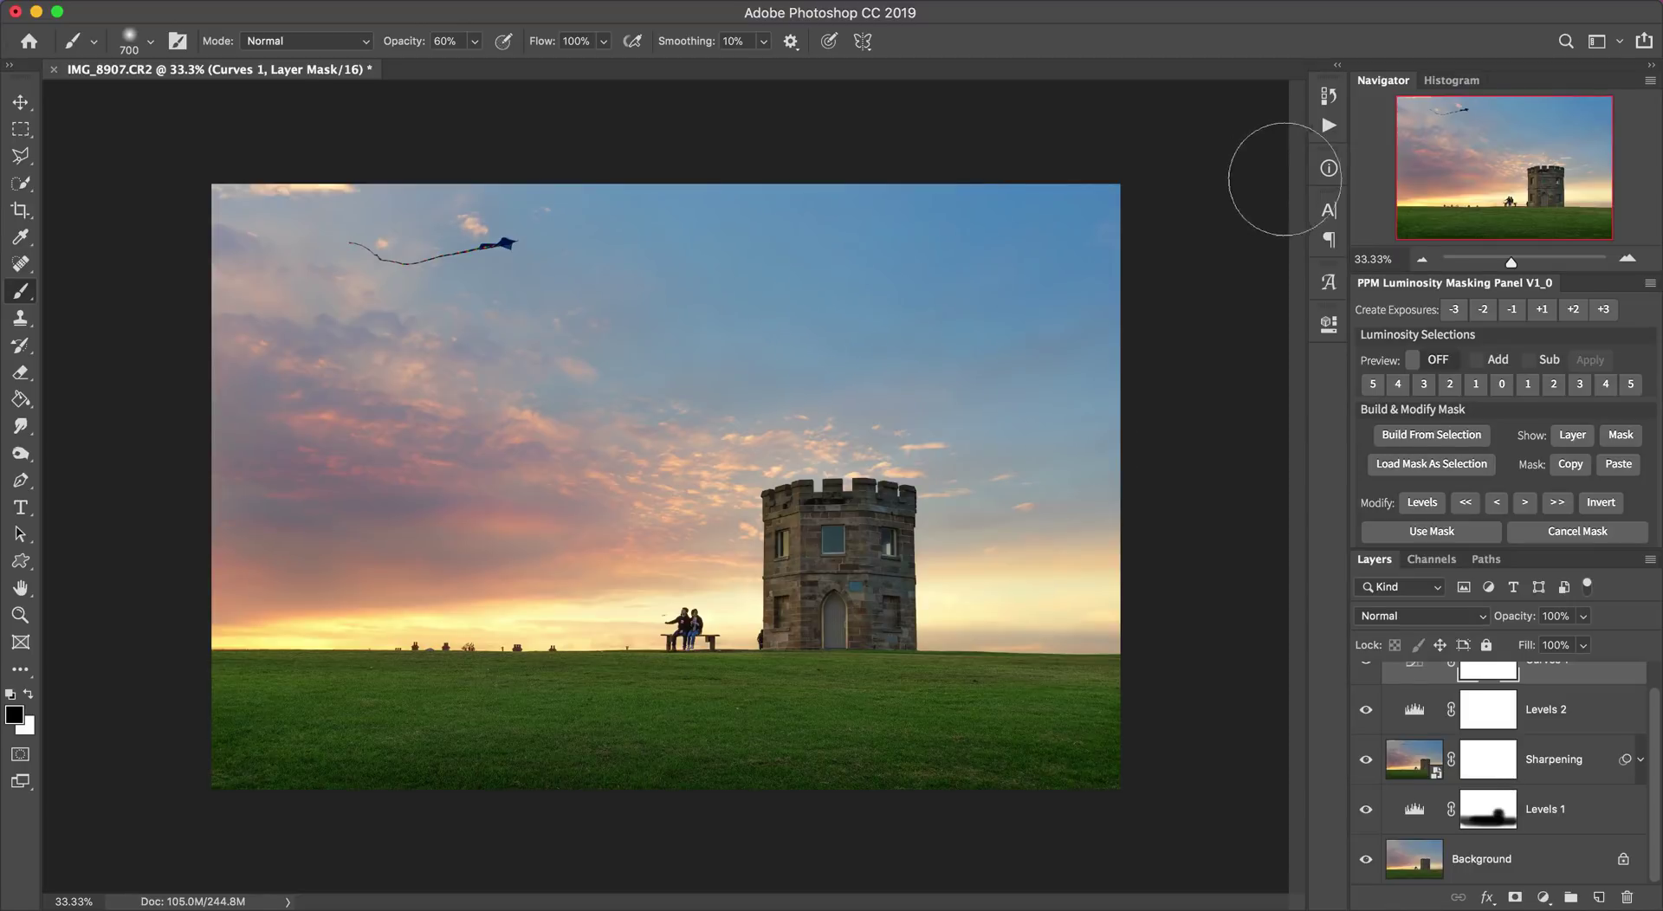
Open File > Export > Export As and move its window aside.
left_click(189, 0)
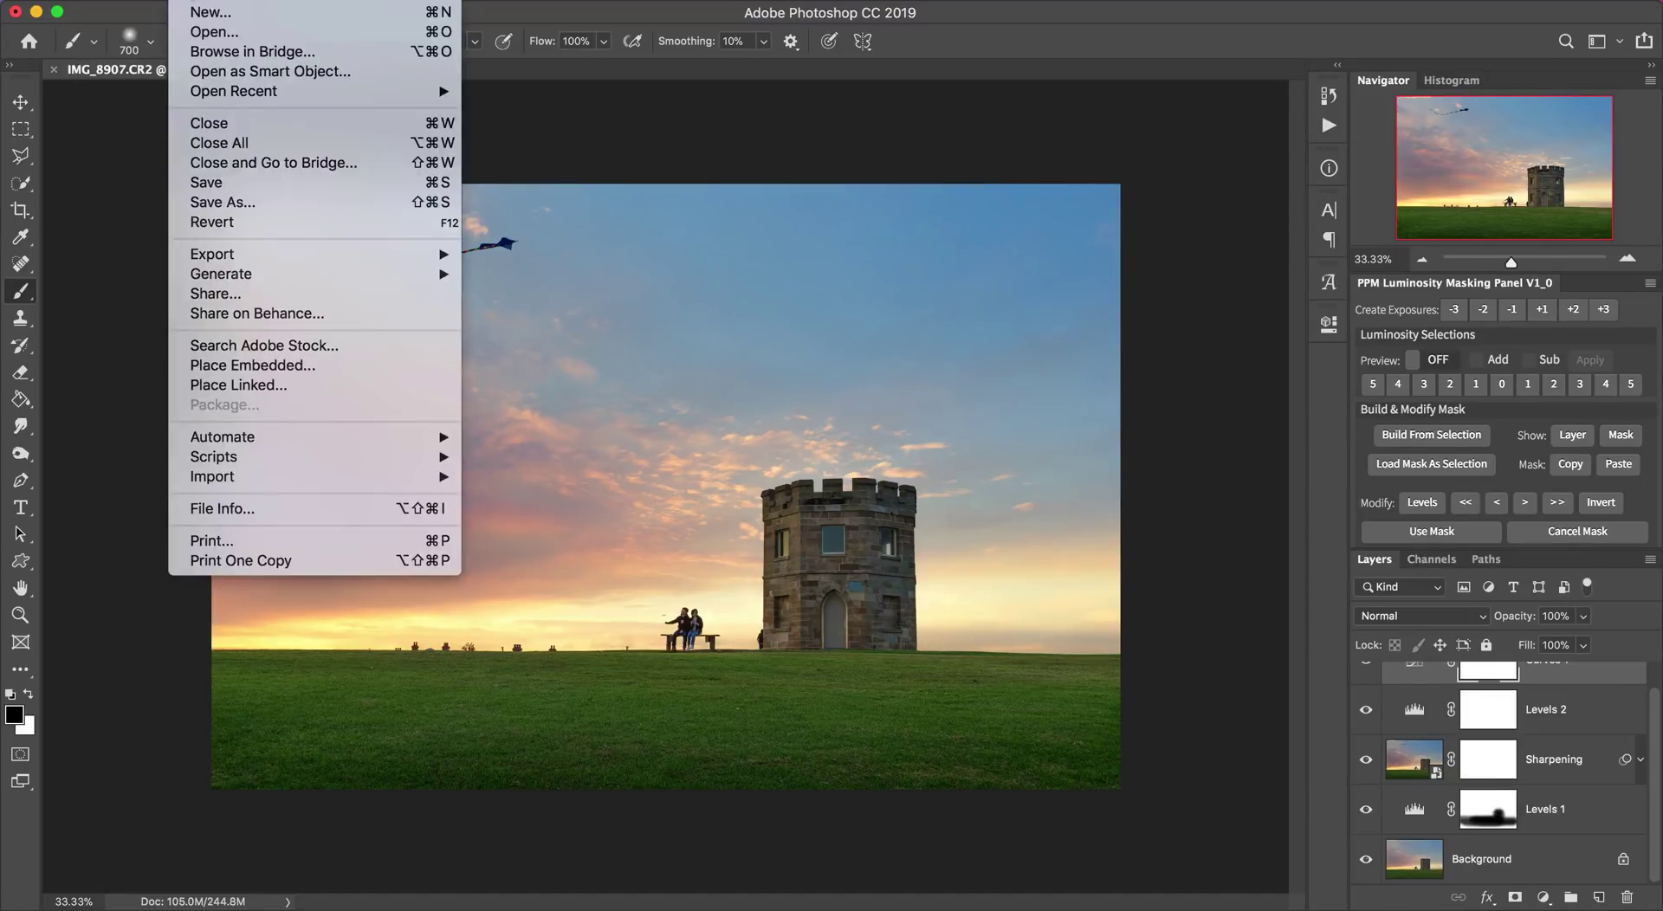
mouse_move(222, 258)
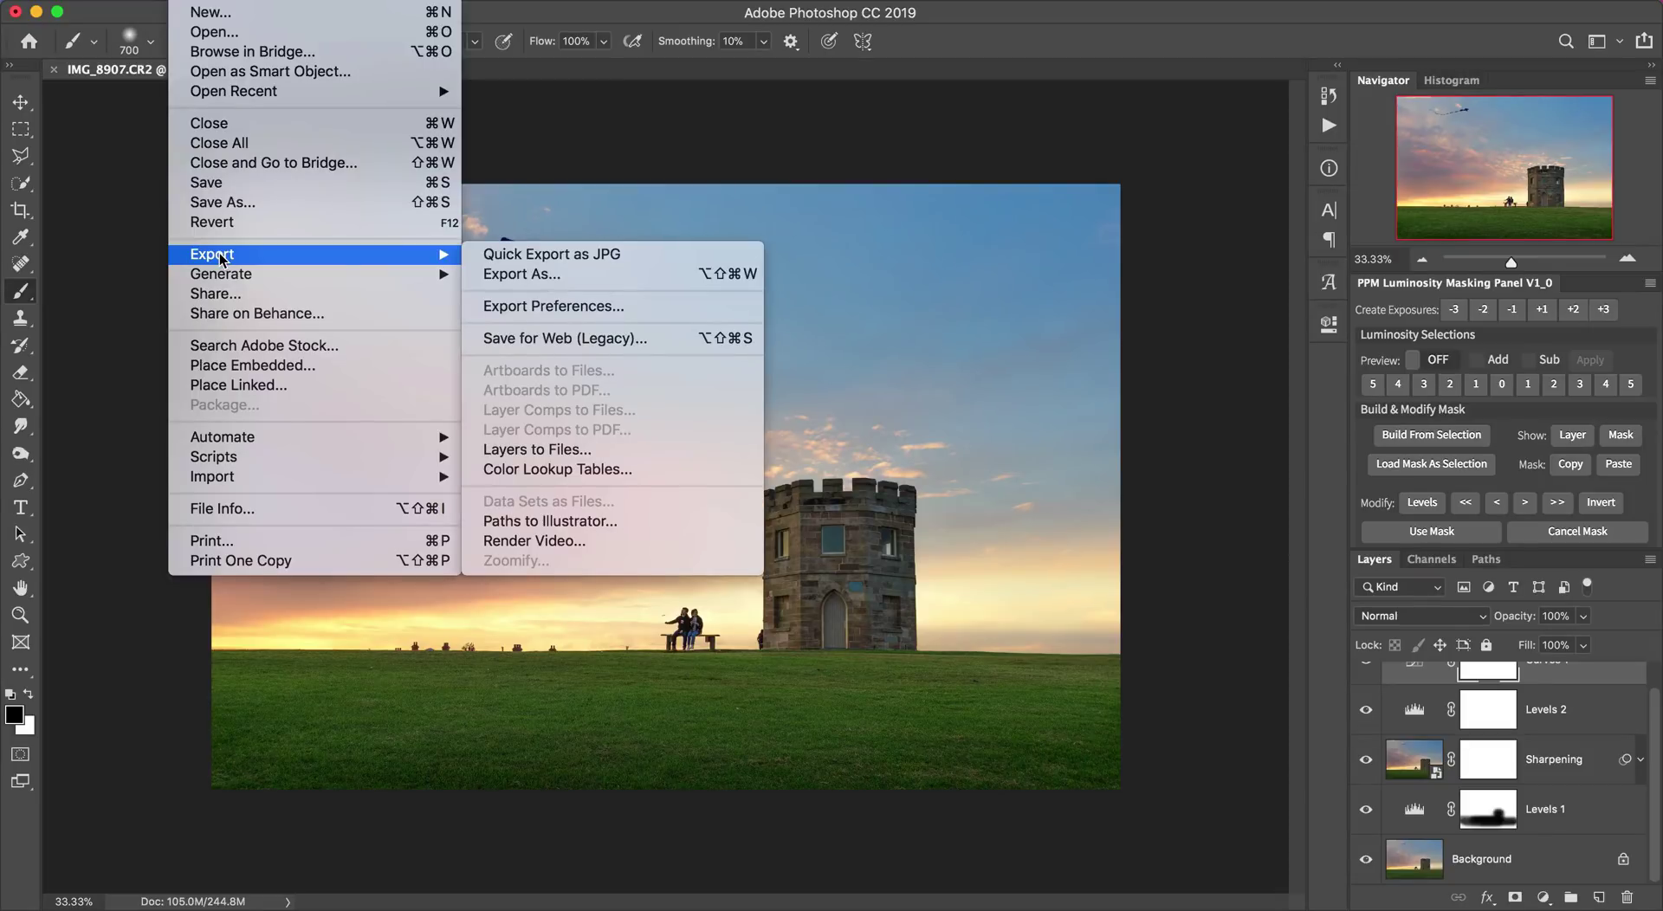
left_click(522, 275)
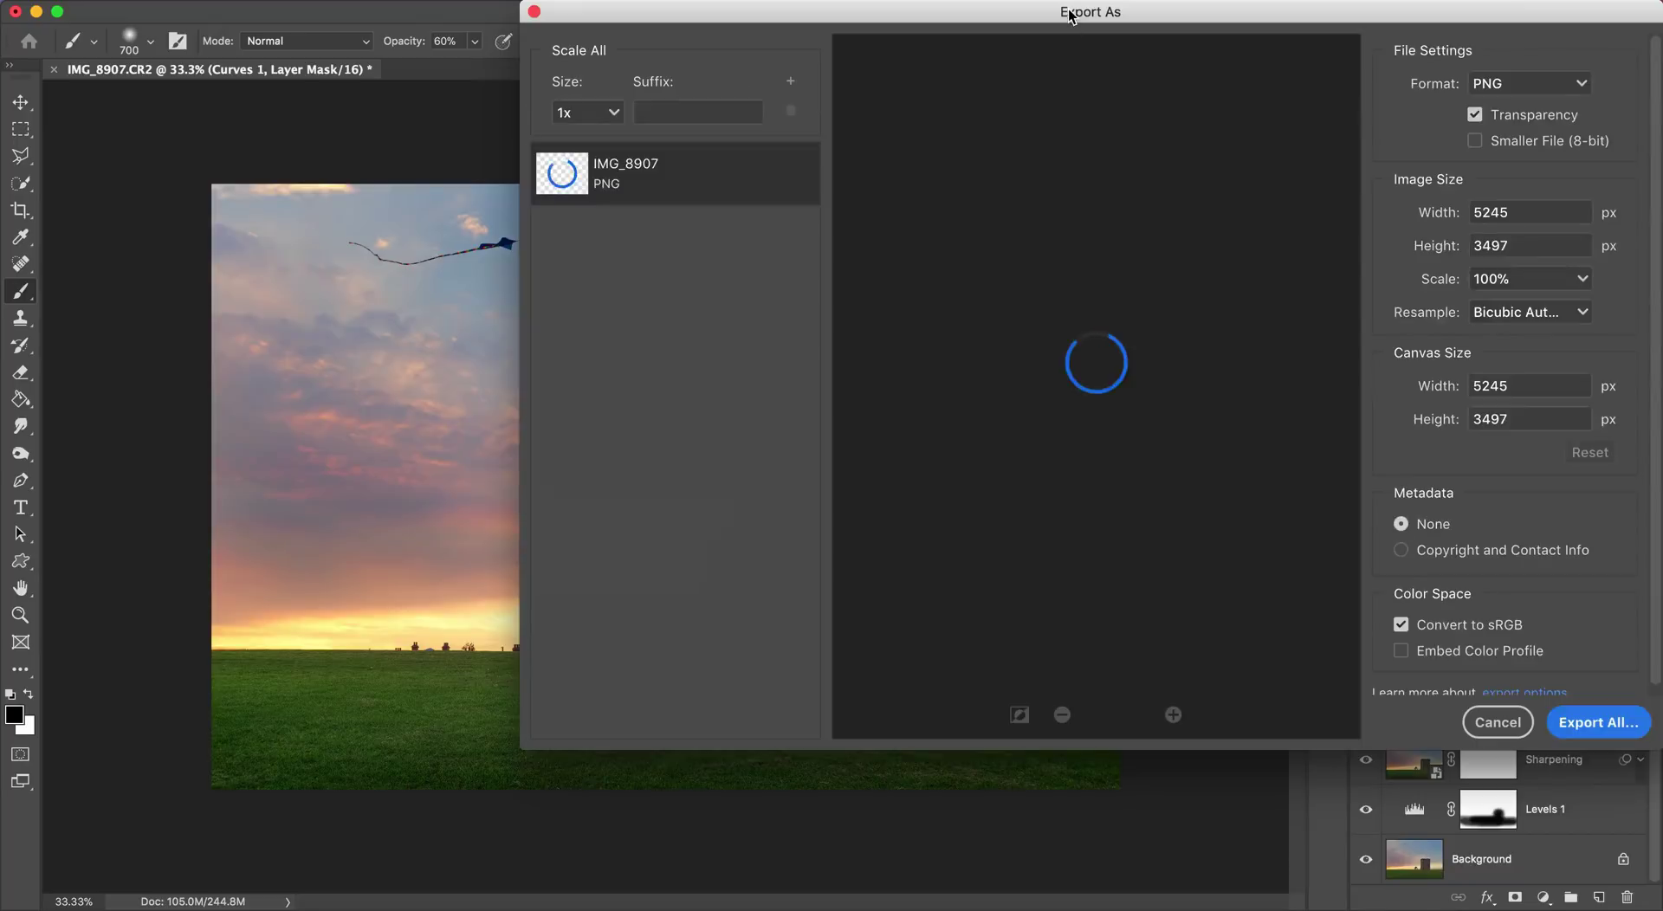
left_click_drag(1072, 15, 777, 79)
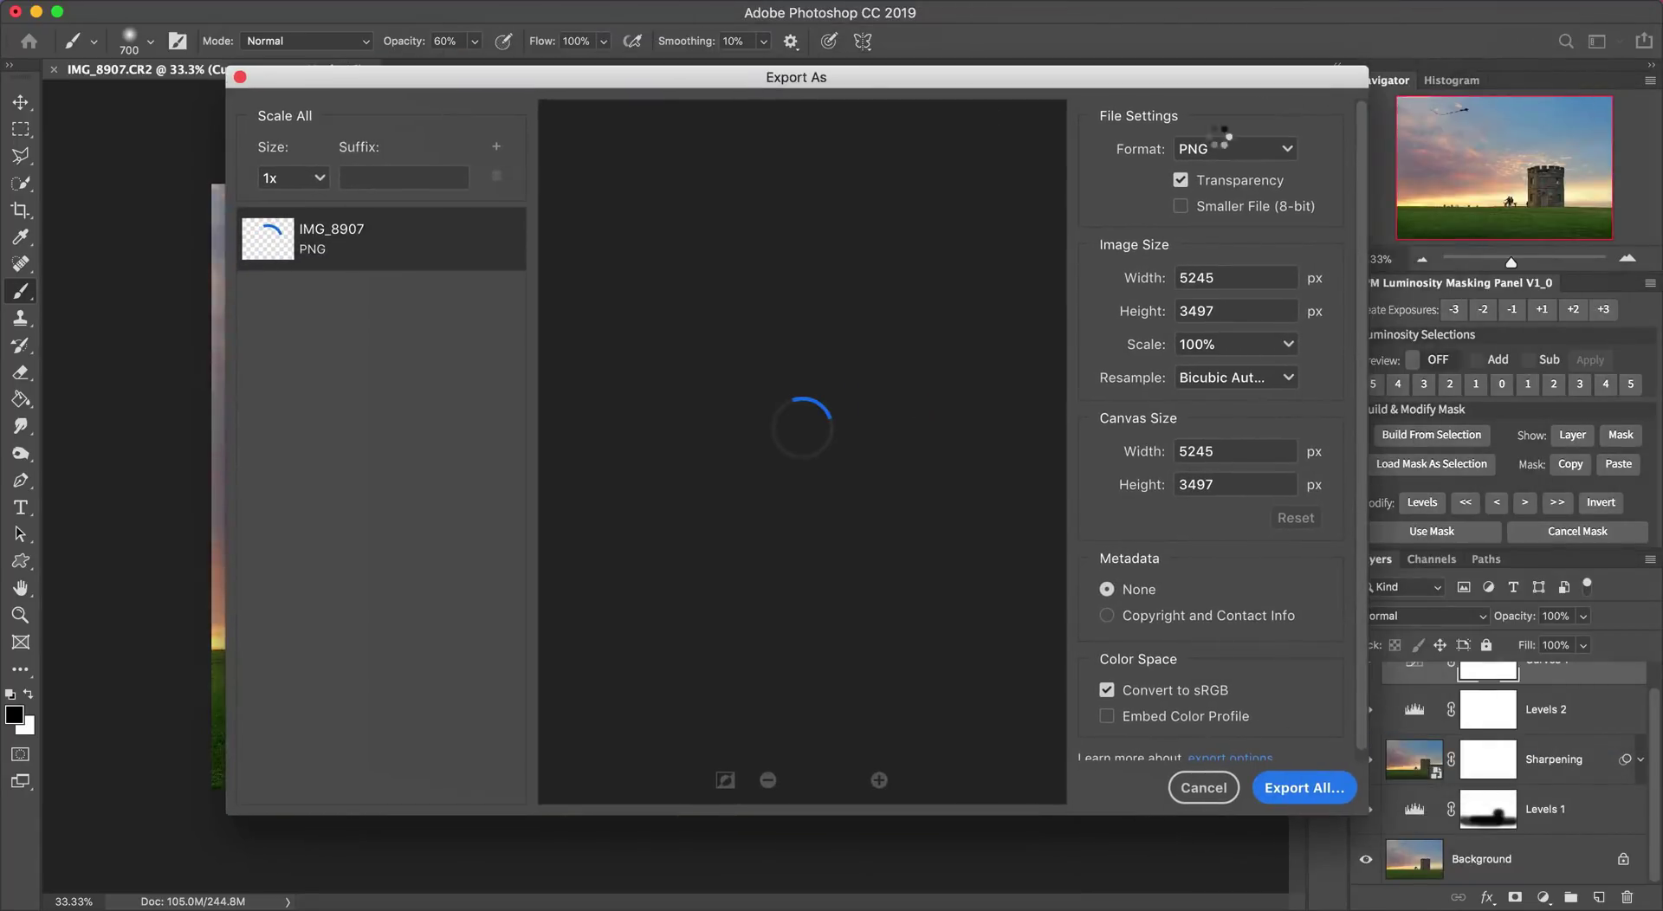
Set a 100%-quality JPG export with embedded colour profile, then cancel it.
left_click(1294, 154)
left_click(1243, 200)
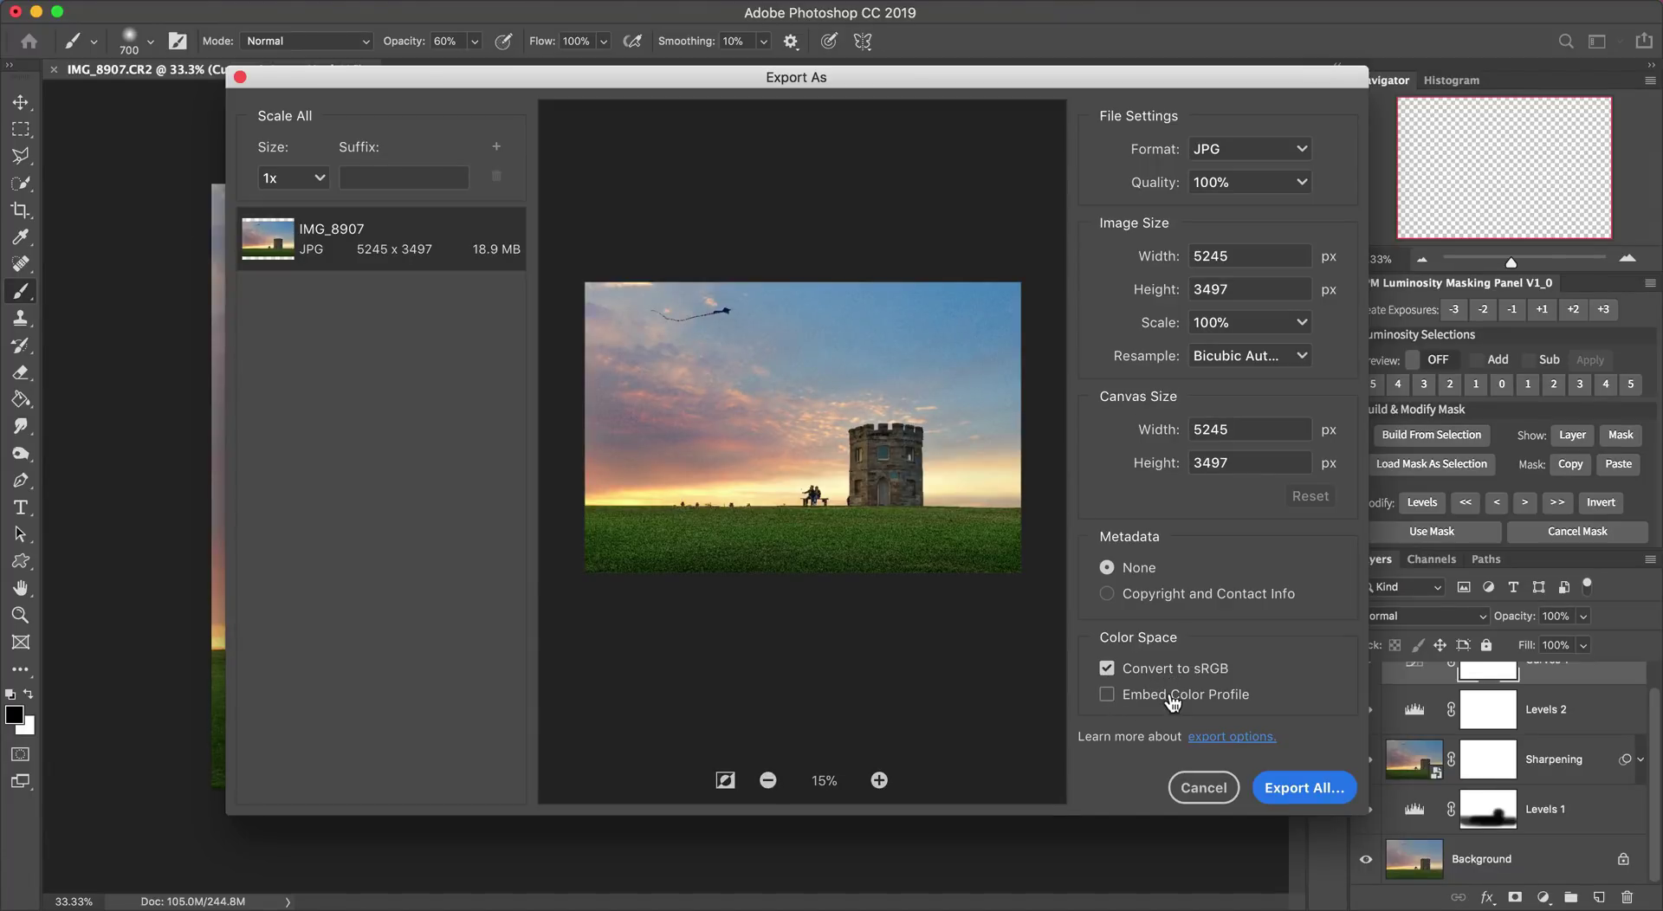
left_click(1109, 696)
left_click(1318, 793)
left_click(1204, 789)
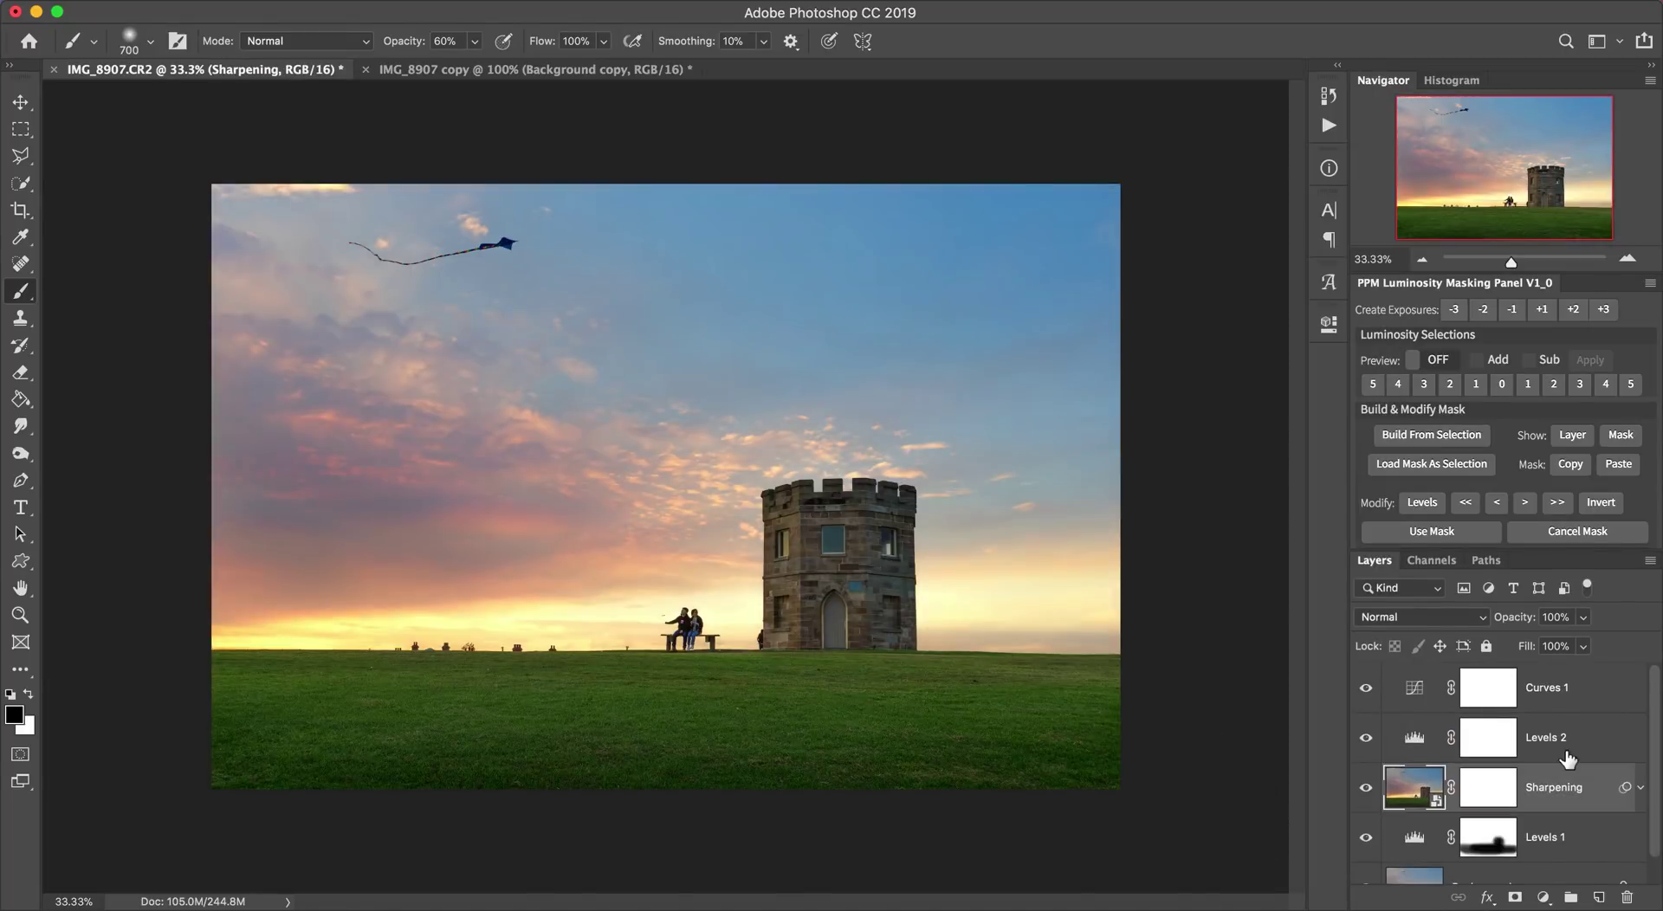